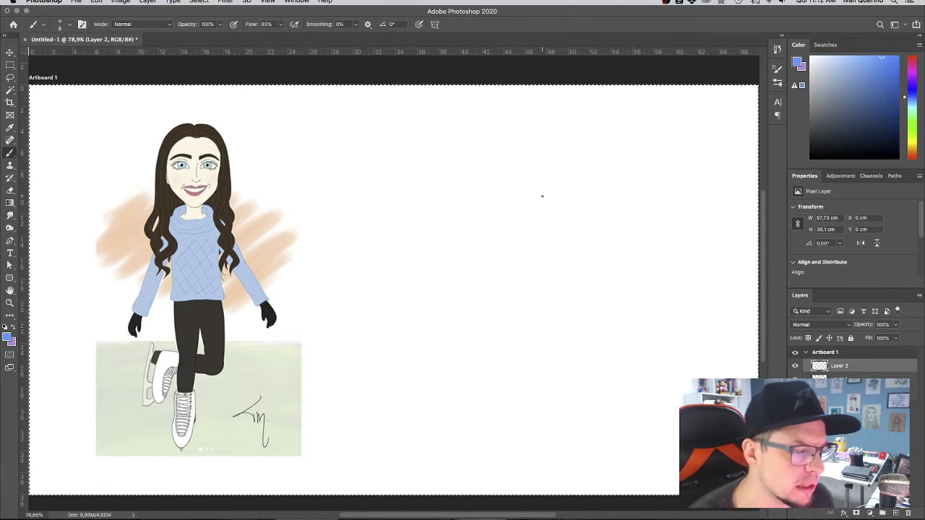
Clear the selection and sketch a blue head oval about 4.8 by 6.5 cm, with a spine line running down to a pelvis ellipse.
key(super+d)
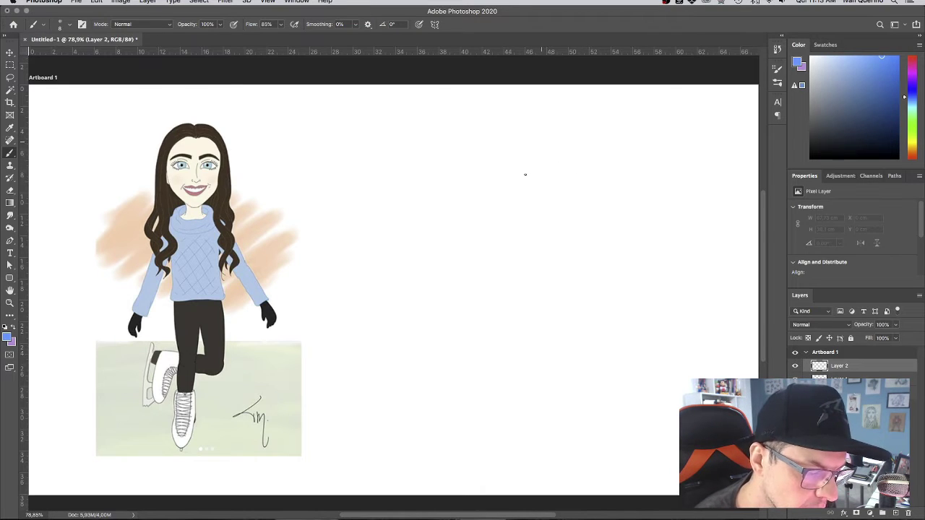
click(561, 178)
mouse_move(551, 189)
mouse_down()
mouse_move(524, 152)
mouse_move(558, 130)
mouse_move(559, 185)
mouse_move(530, 179)
mouse_move(551, 130)
mouse_move(546, 188)
mouse_up()
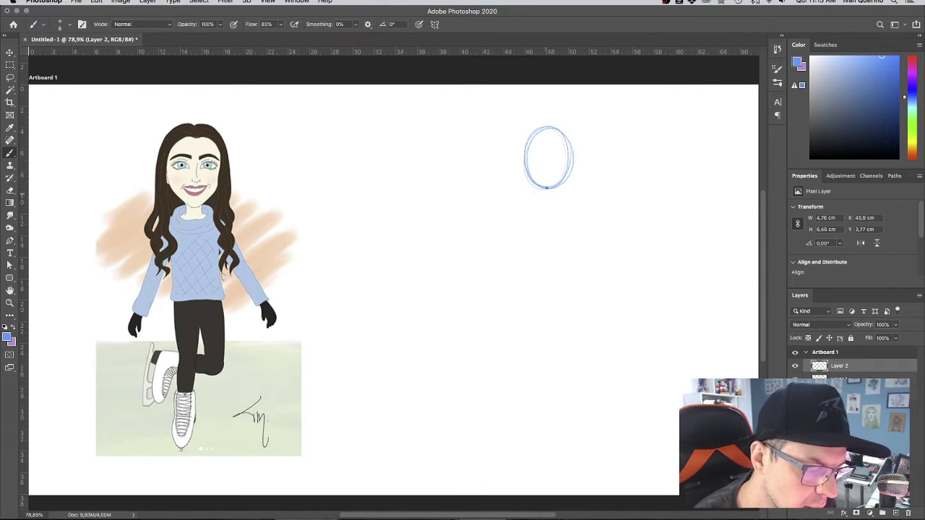
click(554, 206)
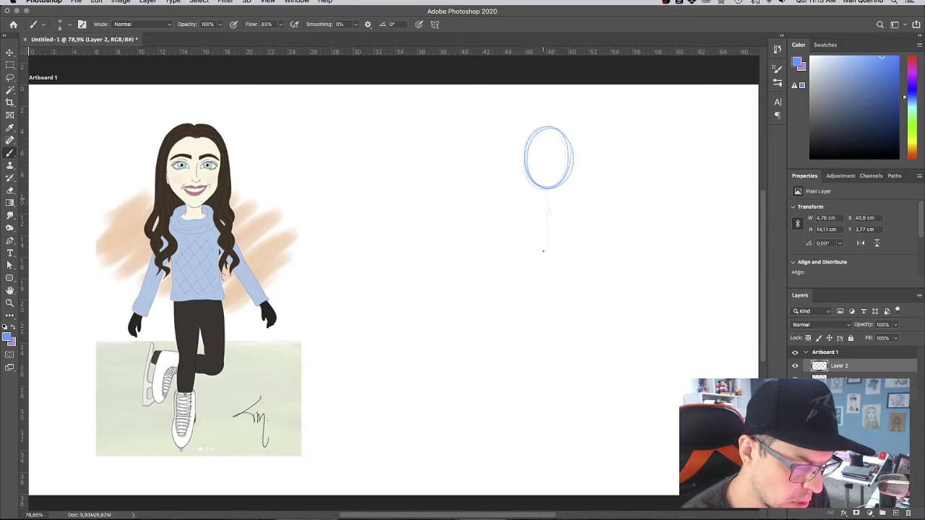
mouse_move(543, 193)
mouse_down()
mouse_move(547, 277)
mouse_move(570, 278)
mouse_move(550, 295)
mouse_move(521, 291)
mouse_move(526, 271)
mouse_move(557, 271)
mouse_up()
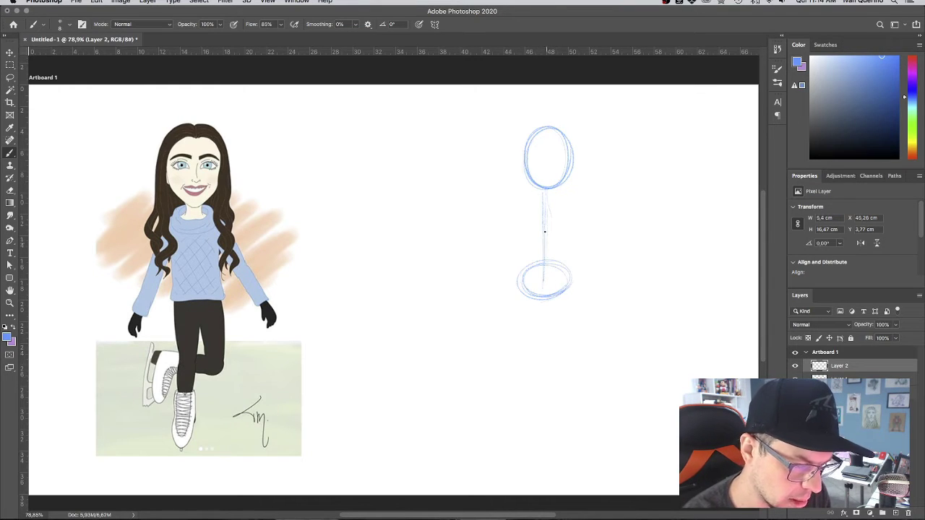
Sketch the straight standing leg from the pelvis down to a triangular foot, bringing the figure to about 29 cm tall.
drag(545, 231, 541, 416)
mouse_move(539, 307)
mouse_down()
mouse_move(541, 424)
mouse_move(529, 438)
mouse_up()
drag(542, 402, 549, 438)
mouse_move(531, 438)
mouse_down()
mouse_move(541, 404)
mouse_move(548, 440)
mouse_up()
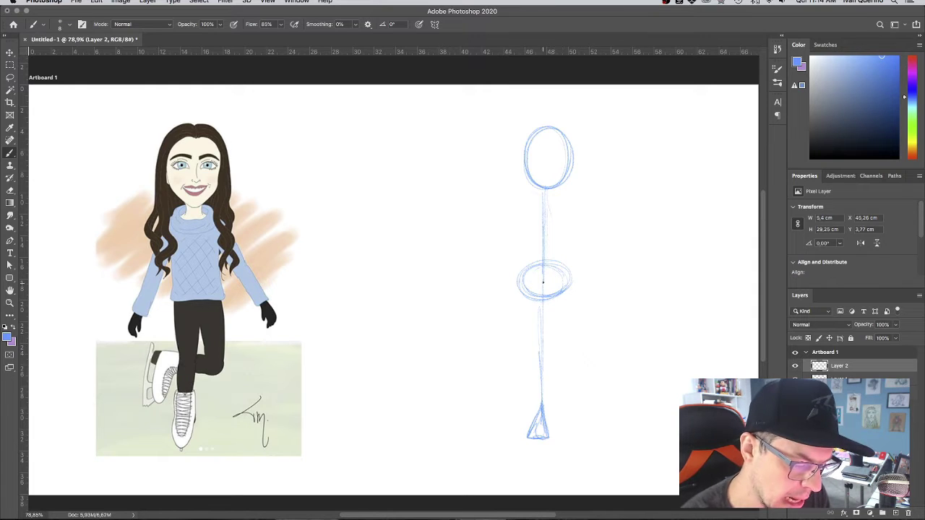
mouse_move(533, 300)
mouse_down()
mouse_move(540, 401)
mouse_move(530, 304)
mouse_move(538, 381)
mouse_move(535, 348)
mouse_up()
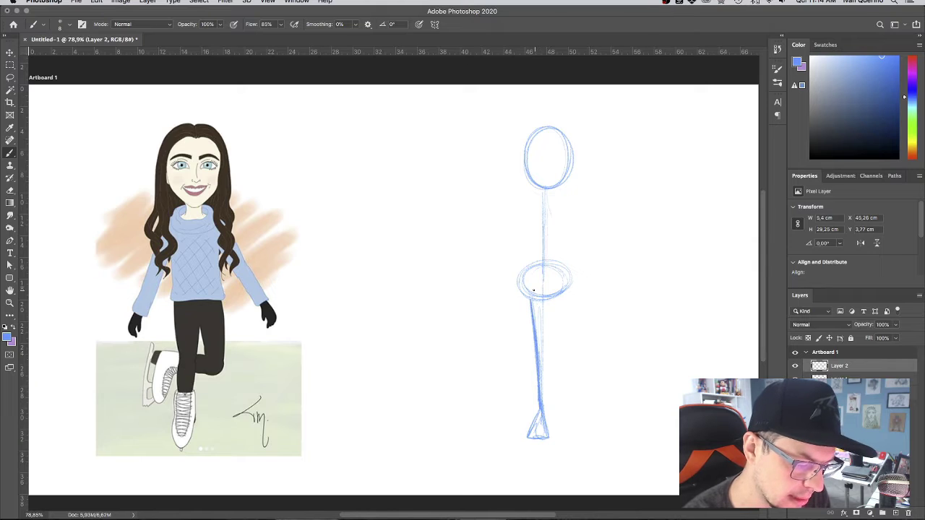
Draw the tilted hip axis, the raised leg's thigh and both knee joints, with slanted guide lines through the hips and knees.
mouse_move(560, 276)
mouse_down()
mouse_move(519, 290)
mouse_move(558, 277)
mouse_up()
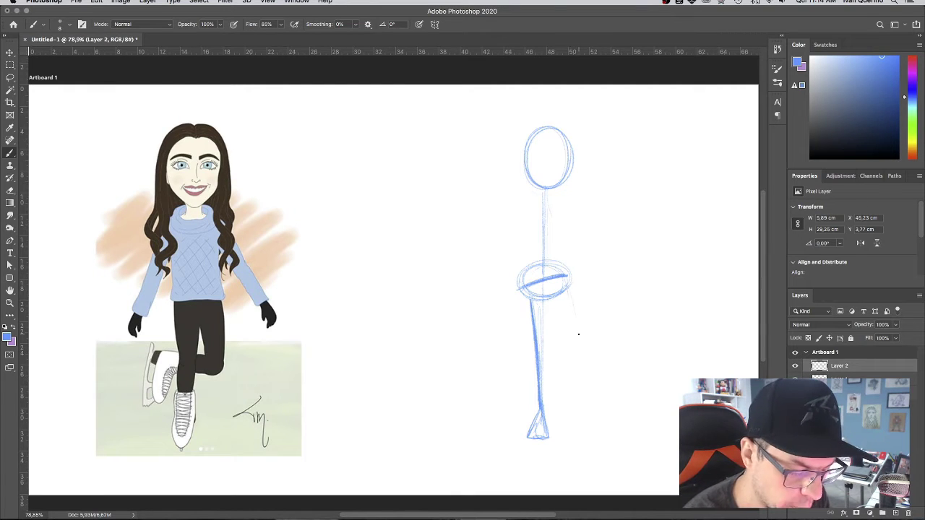
drag(563, 282, 575, 343)
mouse_move(563, 281)
mouse_down()
mouse_move(572, 347)
mouse_move(573, 328)
mouse_move(568, 350)
mouse_move(522, 361)
mouse_move(589, 338)
mouse_up()
drag(522, 360, 593, 336)
mouse_move(494, 297)
mouse_down()
mouse_move(611, 262)
mouse_move(563, 274)
mouse_up()
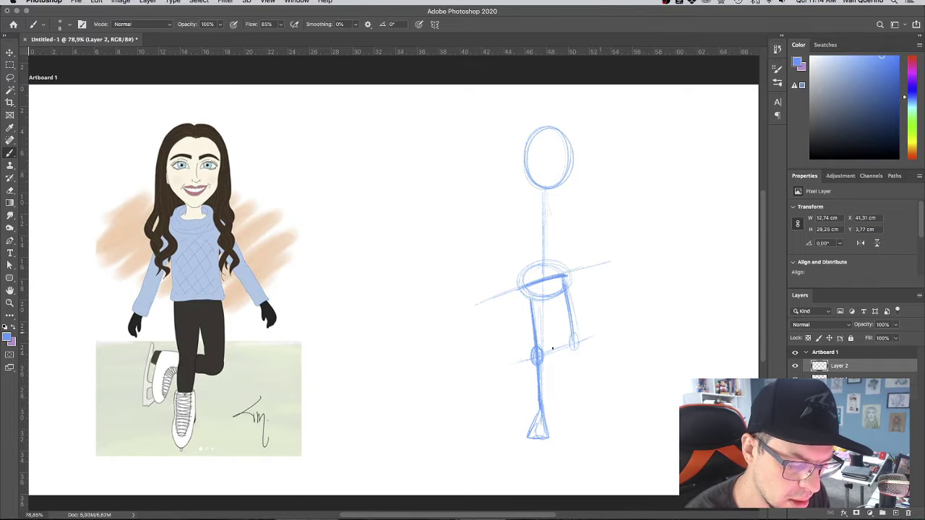
drag(500, 365, 600, 333)
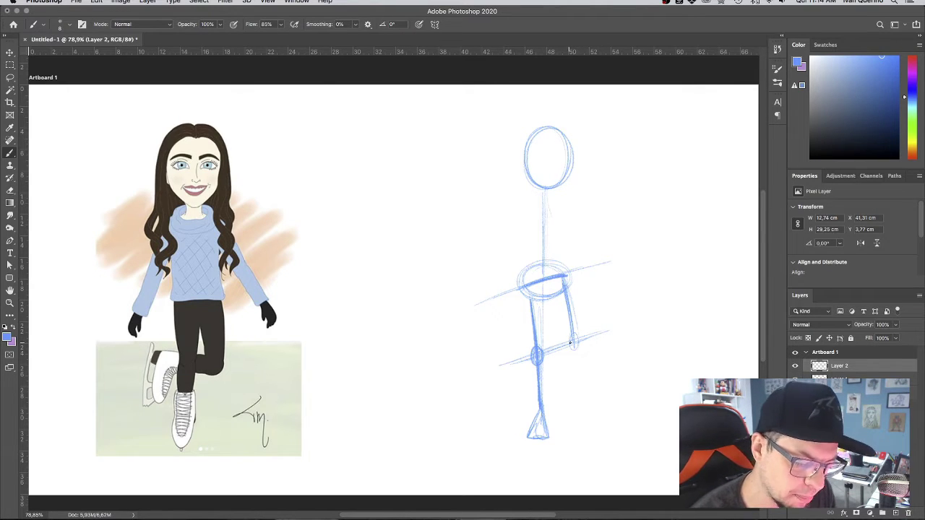
Sketch the raised leg's bent shin and hanging foot below its knee, and refine the standing foot.
drag(518, 326, 498, 352)
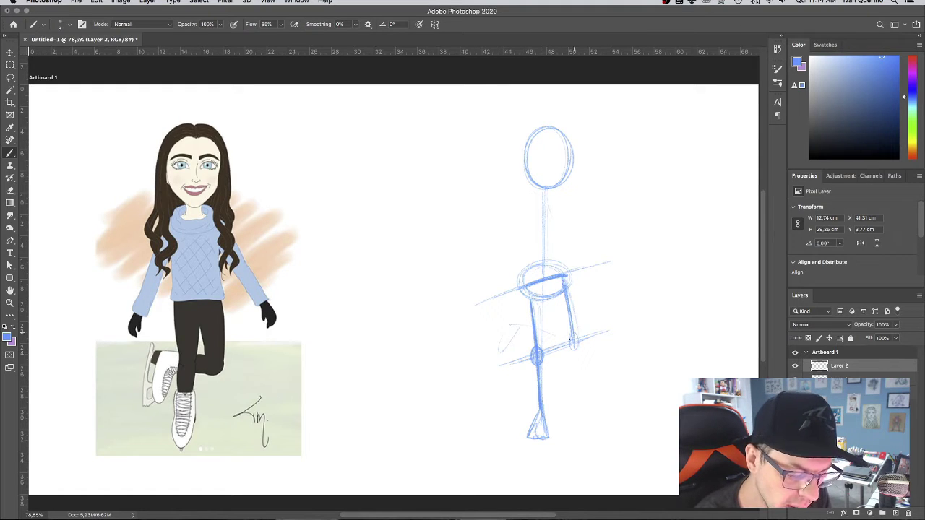
drag(572, 342, 561, 376)
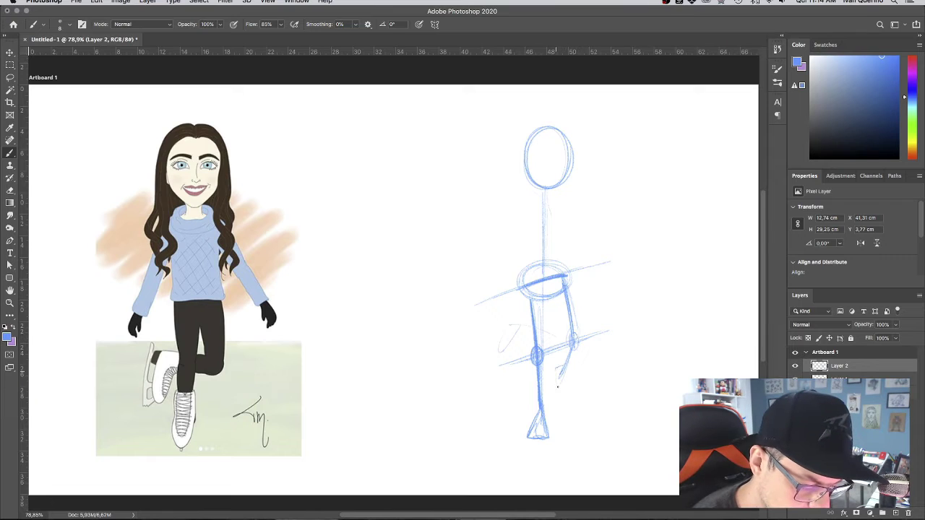
mouse_move(561, 371)
mouse_down()
mouse_move(557, 397)
mouse_move(565, 394)
mouse_move(561, 366)
mouse_move(560, 395)
mouse_move(571, 386)
mouse_move(569, 395)
mouse_move(525, 433)
mouse_move(543, 419)
mouse_move(542, 436)
mouse_up()
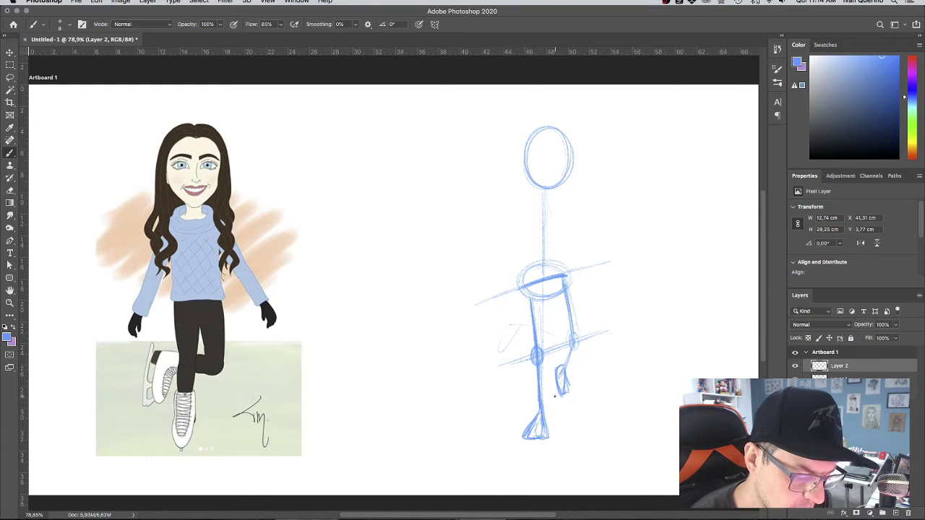
mouse_move(565, 365)
mouse_down()
mouse_move(573, 338)
mouse_move(568, 345)
mouse_up()
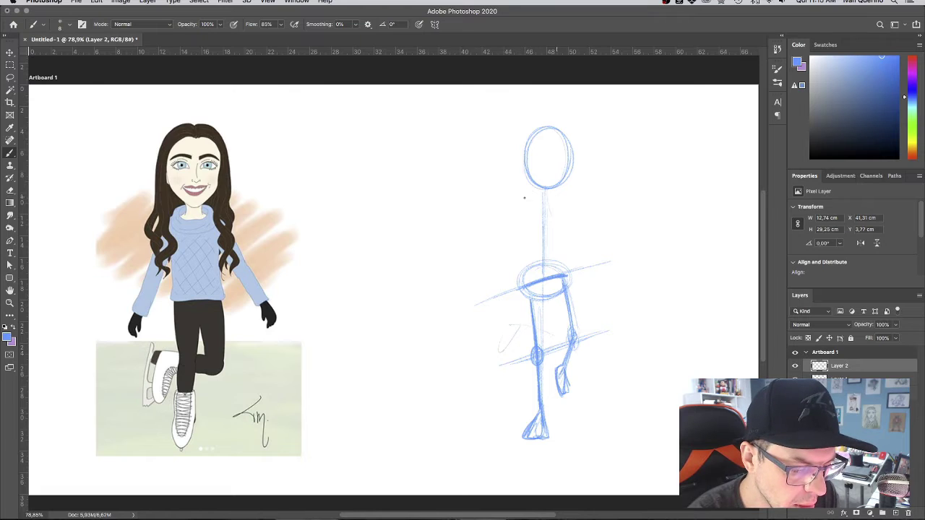
Sketch a tilted shoulder line and curved torso sides, with a flowing action line from the neck down to the standing foot.
mouse_move(524, 197)
mouse_down()
mouse_move(516, 197)
mouse_move(576, 200)
mouse_up()
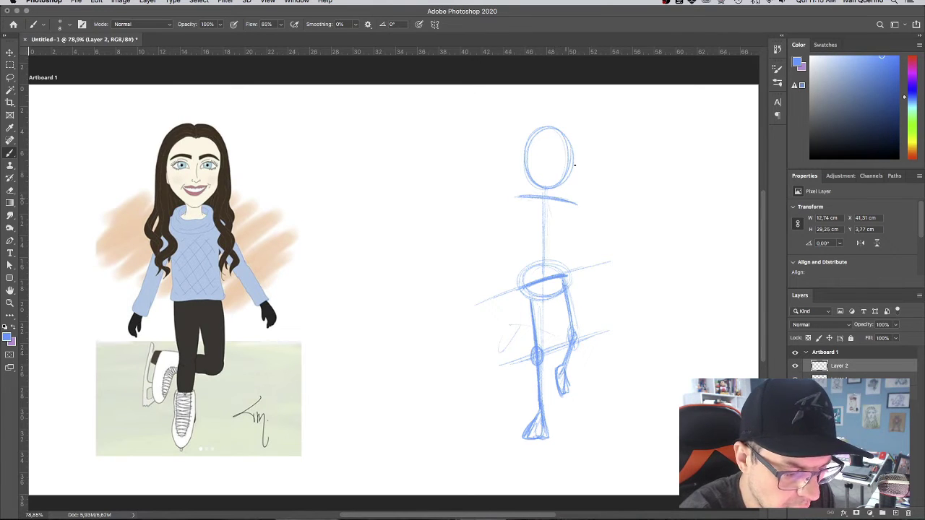
drag(525, 264, 526, 273)
drag(523, 213, 527, 276)
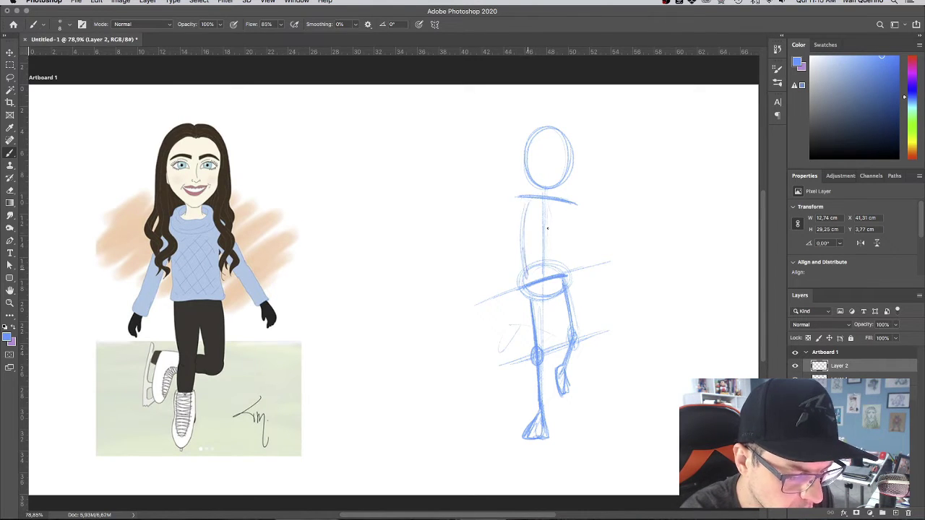
mouse_move(570, 216)
mouse_down()
mouse_move(559, 256)
mouse_move(533, 218)
mouse_move(542, 261)
mouse_up()
mouse_move(545, 189)
mouse_down()
mouse_move(545, 283)
mouse_move(537, 248)
mouse_move(549, 320)
mouse_move(539, 271)
mouse_move(546, 440)
mouse_move(539, 272)
mouse_move(550, 182)
mouse_move(543, 262)
mouse_up()
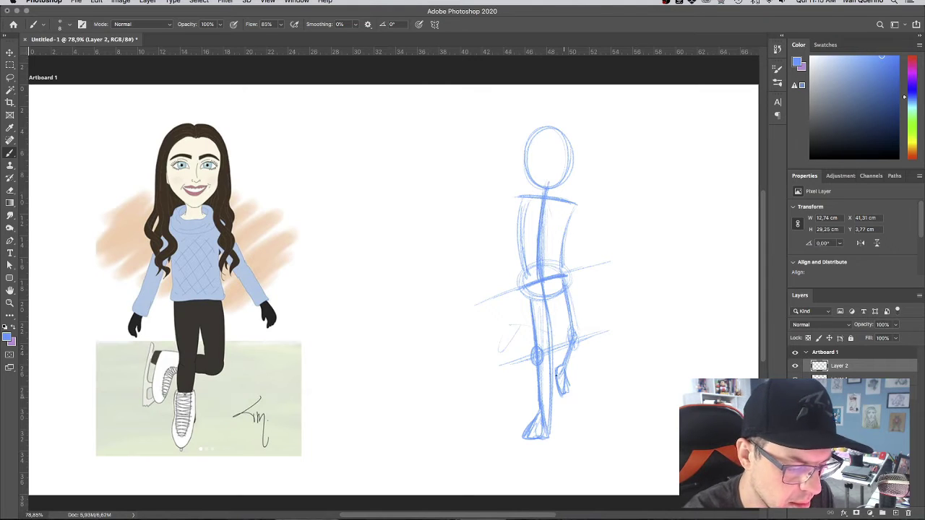
mouse_move(556, 374)
mouse_down()
mouse_move(536, 206)
mouse_move(517, 240)
mouse_move(524, 269)
mouse_move(567, 274)
mouse_up()
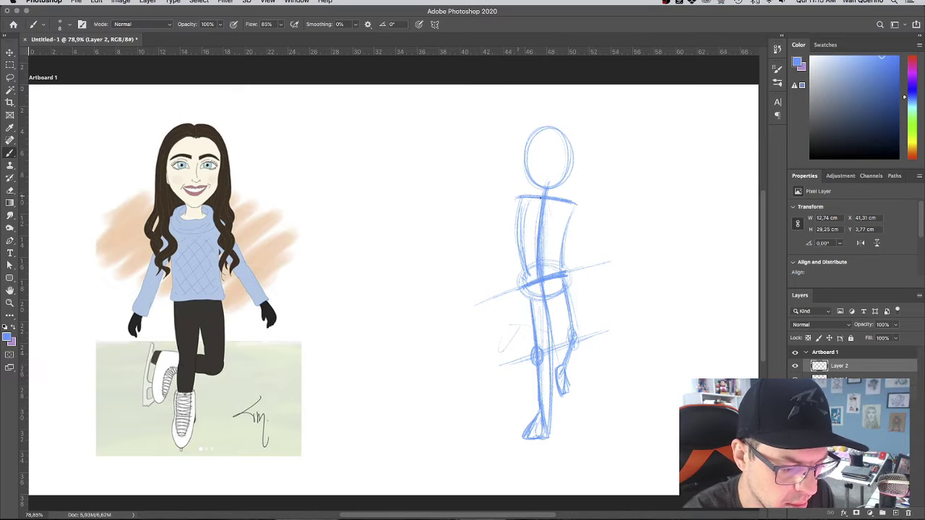
Strengthen the shoulder line and pelvis block, and add circular shoulder joints with a short curved mark across the mid-torso.
drag(516, 196, 572, 205)
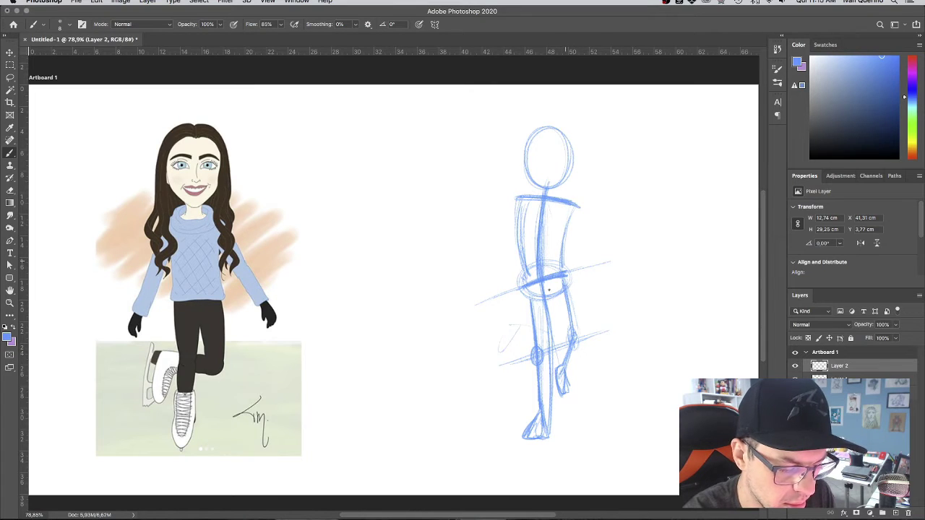
mouse_move(525, 284)
mouse_down()
mouse_move(562, 268)
mouse_move(565, 281)
mouse_move(530, 297)
mouse_move(566, 275)
mouse_move(527, 289)
mouse_up()
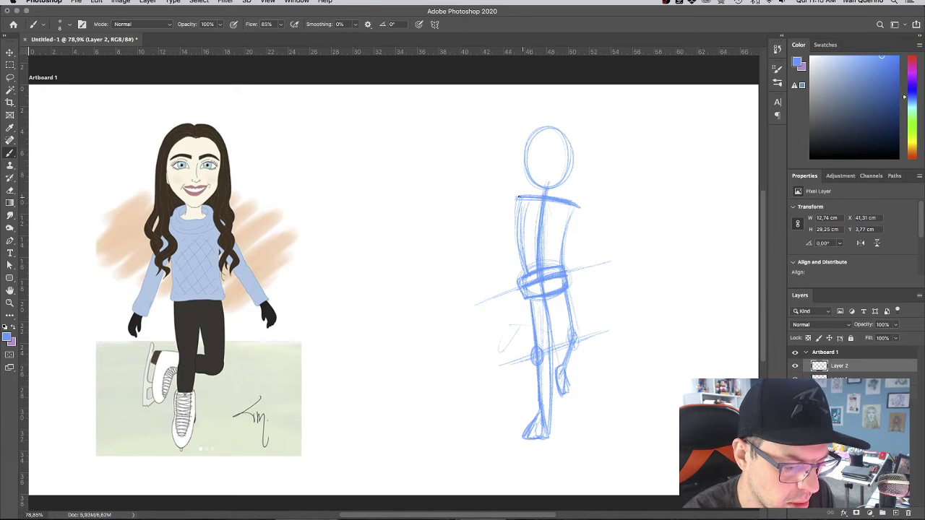
drag(516, 214, 514, 201)
mouse_move(571, 204)
mouse_down()
mouse_move(575, 224)
mouse_move(570, 210)
mouse_up()
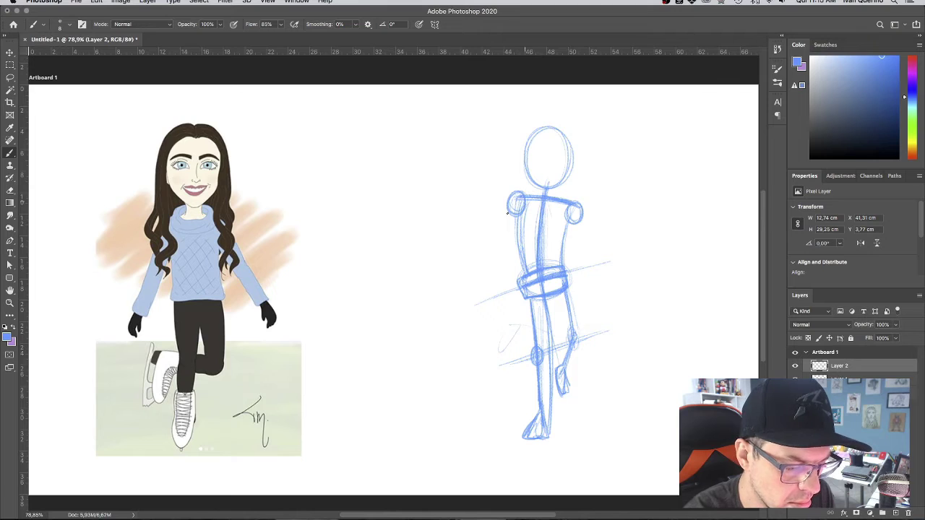
drag(507, 213, 515, 202)
drag(523, 234, 553, 232)
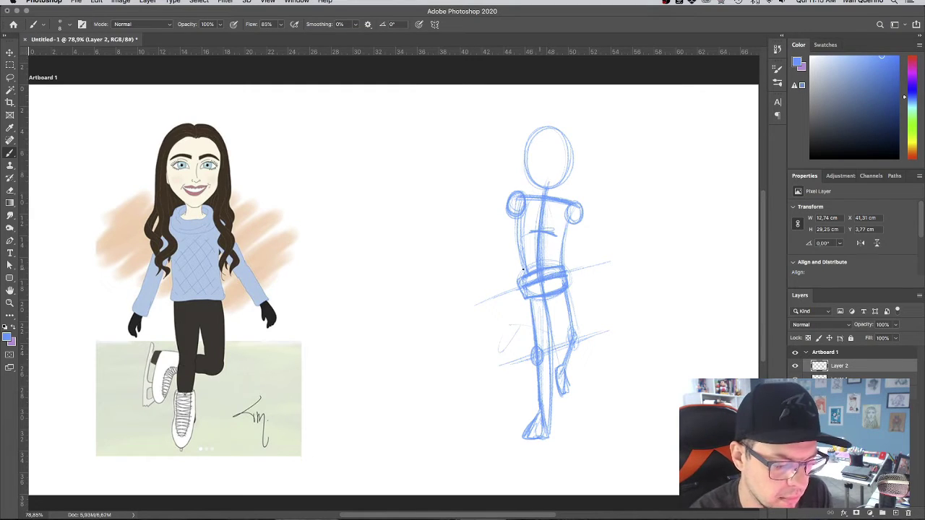
Darken the contours of the standing shin, the raised thigh and the waist on the skeleton sketch.
drag(541, 364, 540, 437)
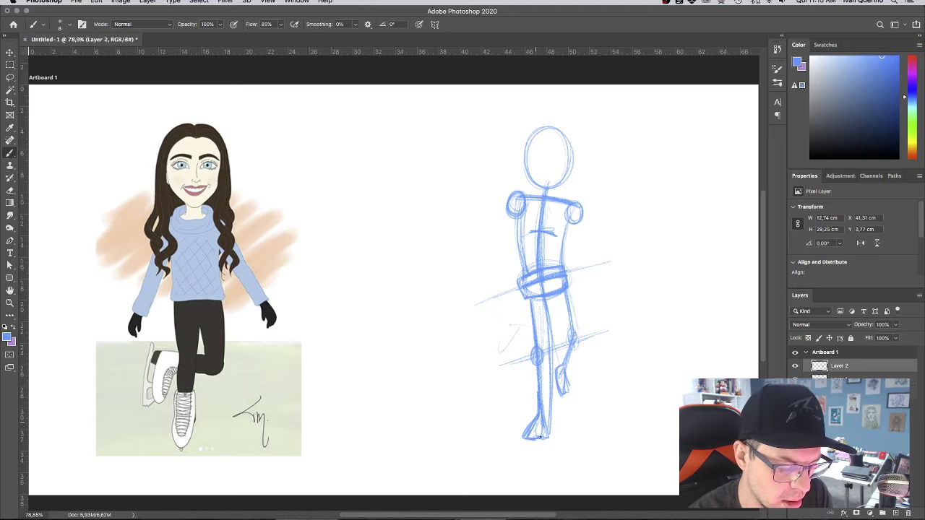
drag(566, 295, 574, 339)
drag(518, 249, 523, 275)
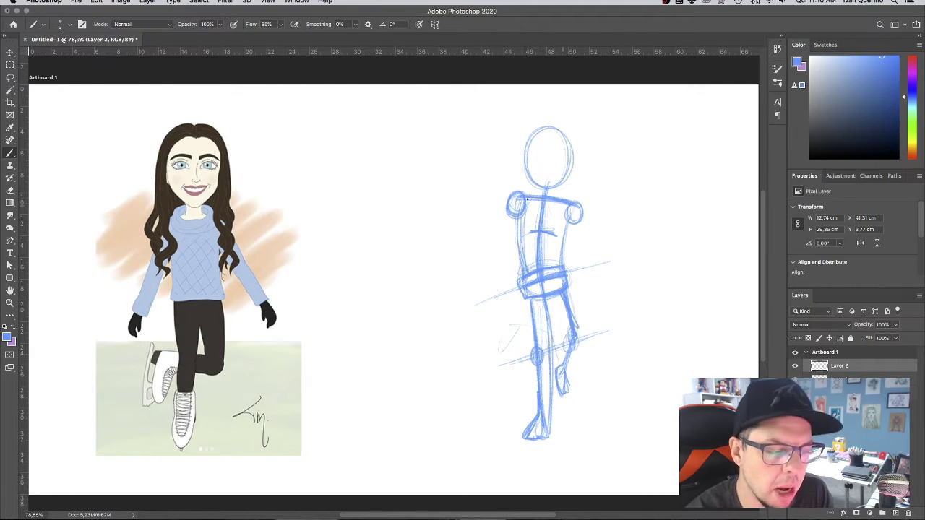
mouse_move(540, 128)
mouse_down()
mouse_move(527, 169)
mouse_move(557, 188)
mouse_up()
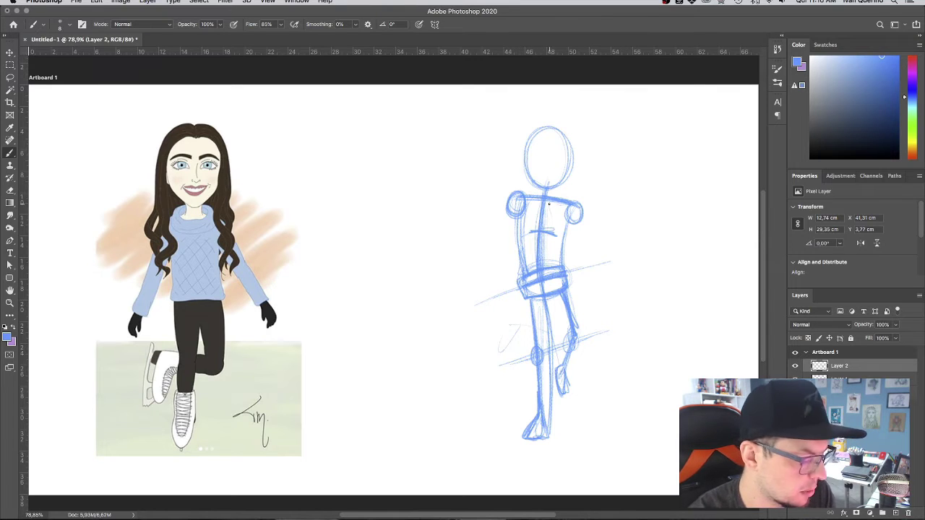
mouse_move(146, 208)
mouse_down()
mouse_move(253, 201)
mouse_move(156, 207)
mouse_up()
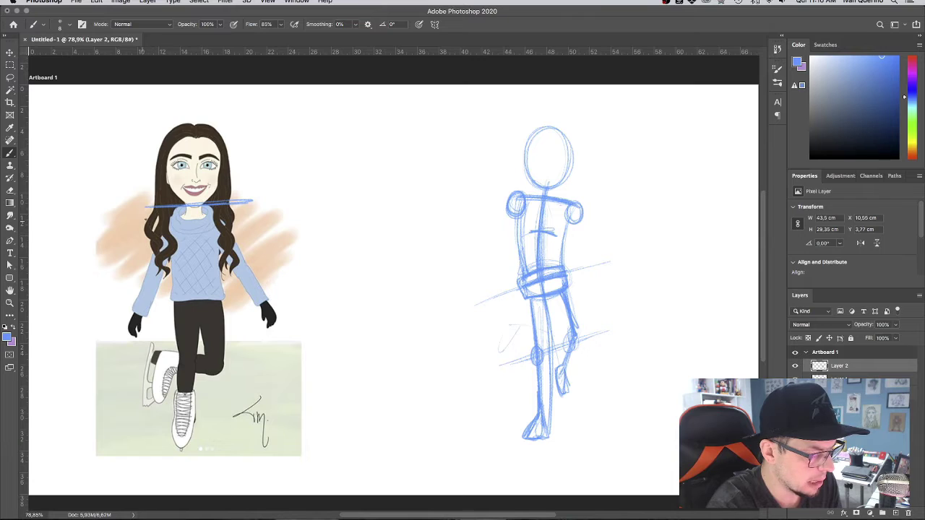
key(super+z)
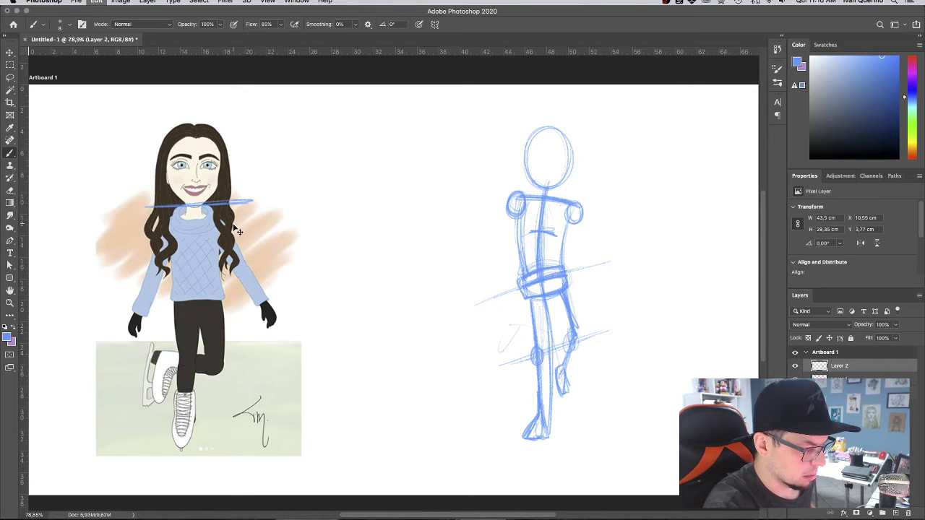
key(super+z)
Draw horizontal guide lines across the reference skater at the eyes, shoulders, elbows, sweater hem, hands and knees.
mouse_move(149, 217)
mouse_down()
mouse_move(228, 217)
mouse_move(206, 217)
mouse_up()
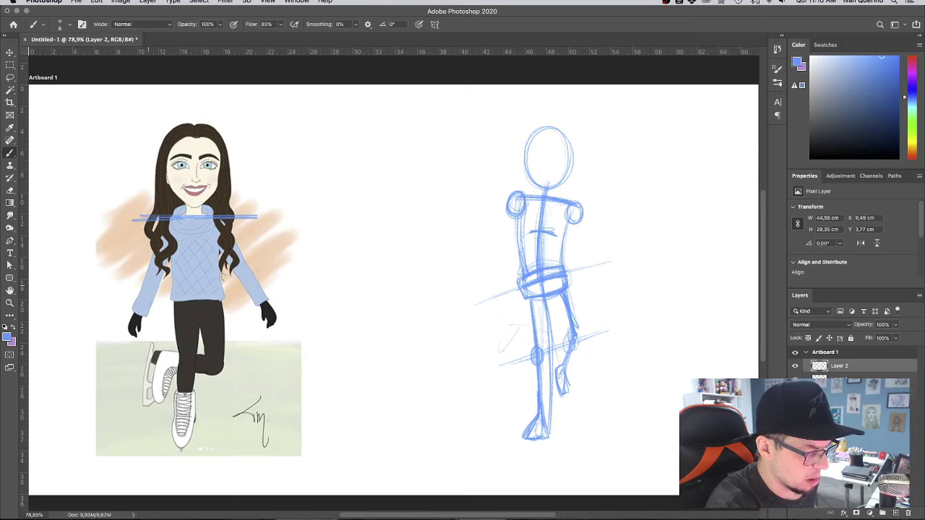
mouse_move(153, 299)
mouse_down()
mouse_move(244, 298)
mouse_move(143, 300)
mouse_move(252, 301)
mouse_up()
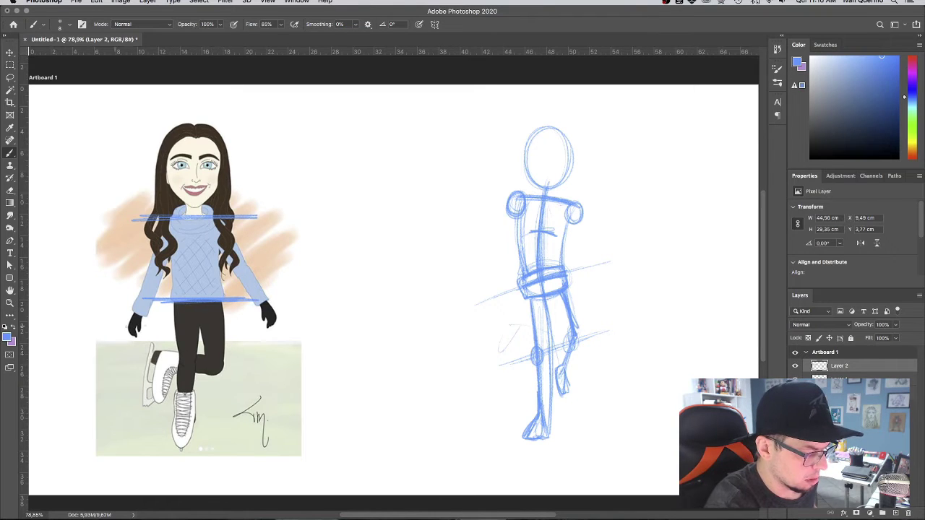
drag(115, 325, 302, 318)
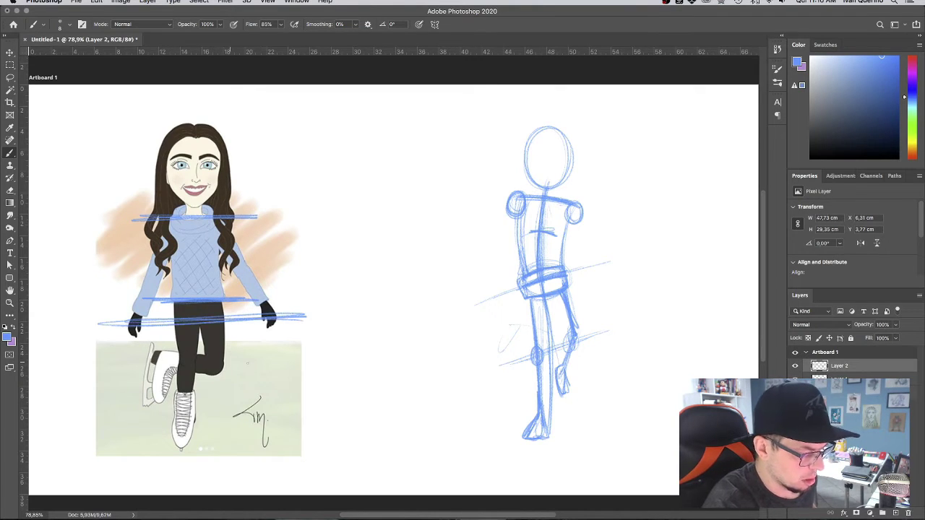
drag(248, 364, 226, 364)
mouse_move(137, 267)
mouse_down()
mouse_move(276, 266)
mouse_move(107, 277)
mouse_up()
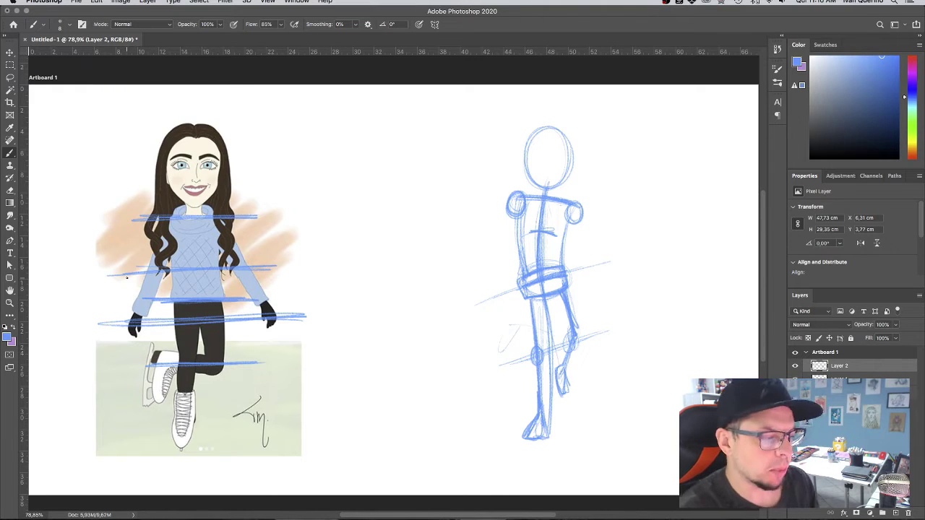
drag(137, 166, 266, 164)
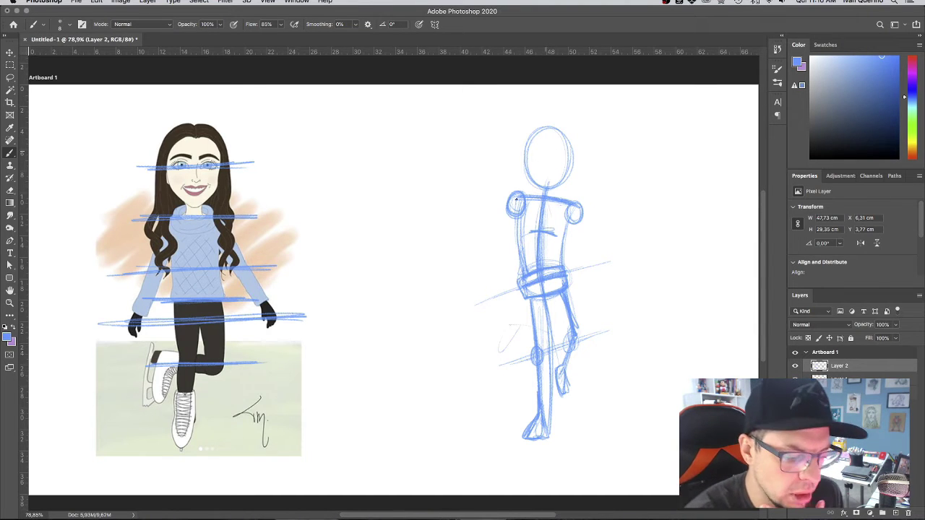
Extend slanted guide lines through the new figure's shoulders, hips and knees to emphasise their opposing tilts.
drag(471, 186, 636, 216)
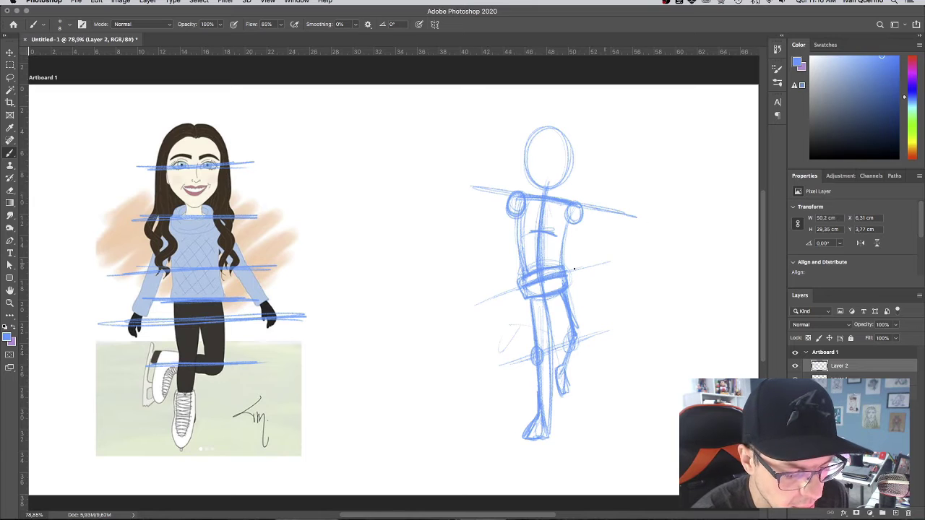
drag(620, 256, 483, 302)
drag(633, 327, 490, 383)
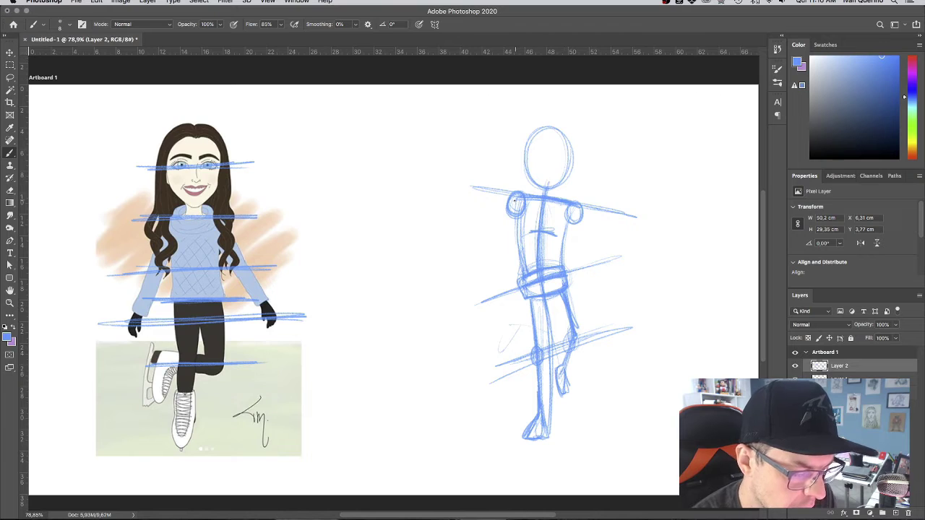
Sketch an outstretched arm sloping slightly down from the shoulder joint nearer the reference picture, ending in a simple hand shape.
drag(509, 203, 458, 221)
drag(508, 203, 426, 226)
mouse_move(463, 219)
mouse_down()
mouse_move(409, 224)
mouse_move(417, 243)
mouse_move(434, 227)
mouse_move(438, 238)
mouse_up()
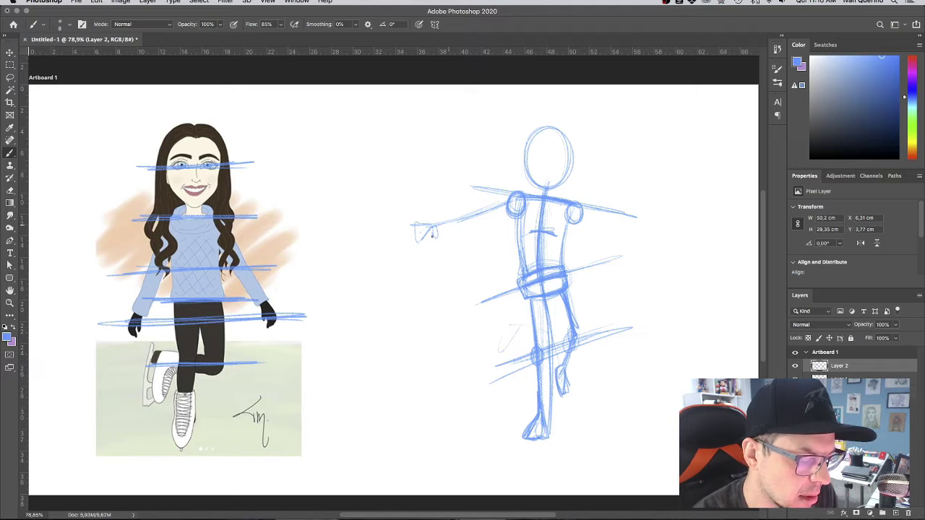
drag(483, 212, 424, 228)
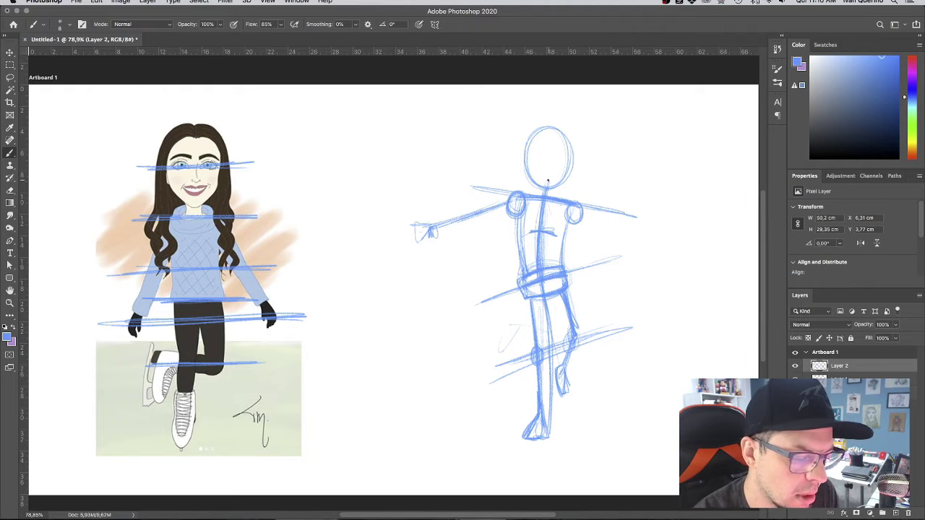
Try a lowered arm from the shoulder farther from the reference, and undo the strokes of both arms.
mouse_move(577, 217)
mouse_down()
mouse_move(581, 241)
mouse_move(612, 286)
mouse_up()
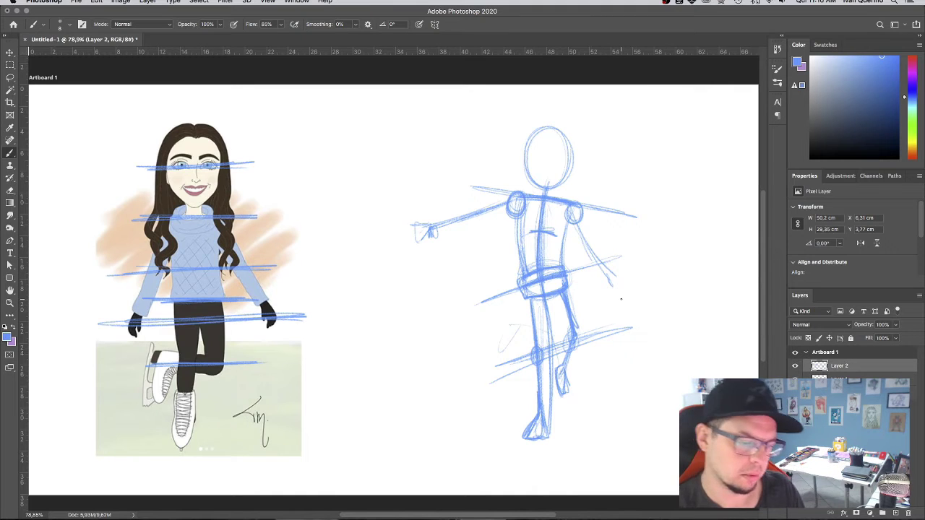
key(super+z)
key(super+z)
key(super+z)
key(super+z)
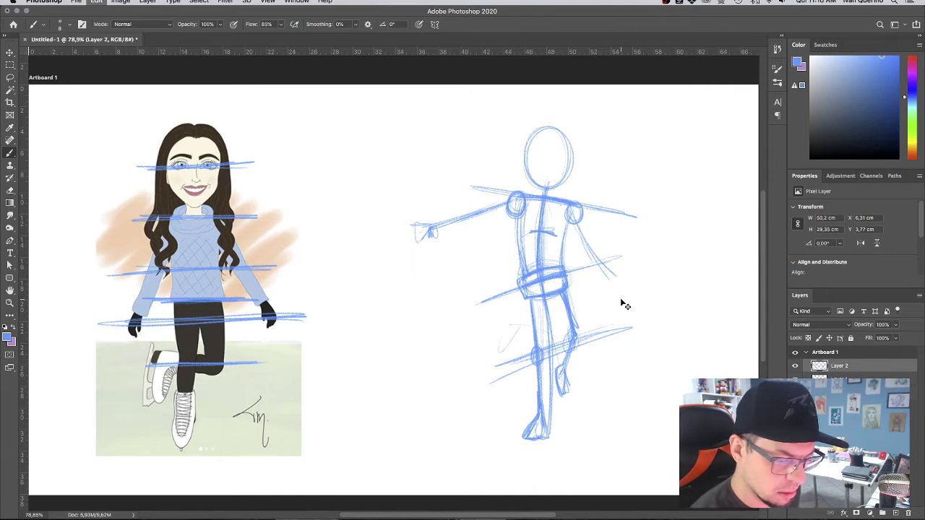
key(super+z)
key(super+z)
key(super+z)
key(super+z)
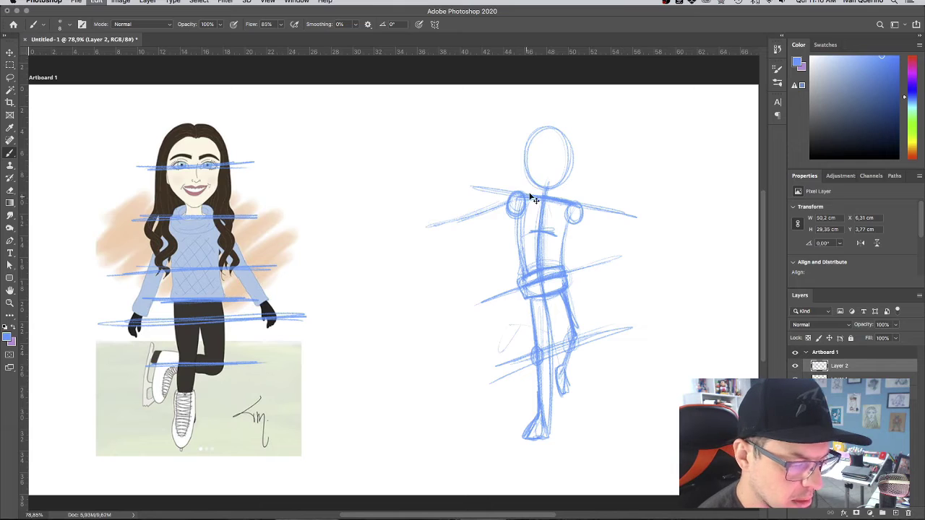
key(super+z)
key(super+z)
key(super+z)
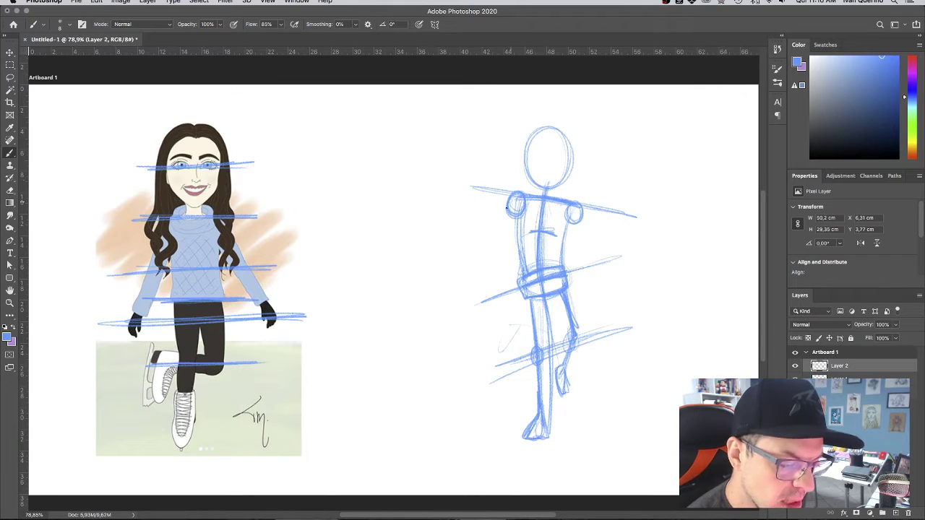
Try a lowered arm on the shoulder nearer the reference and an outstretched arm on the other, each ending in a simple hand.
drag(506, 214, 464, 286)
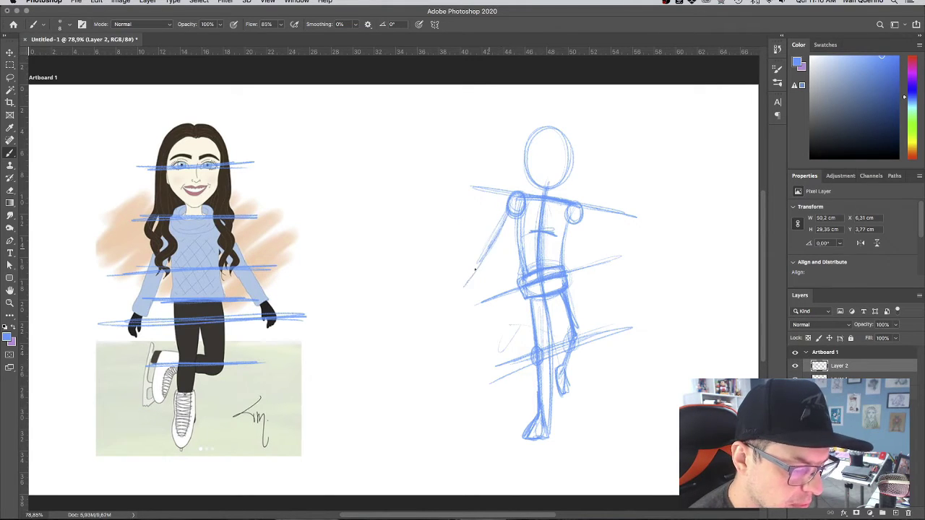
mouse_move(487, 250)
mouse_down()
mouse_move(450, 297)
mouse_move(461, 306)
mouse_up()
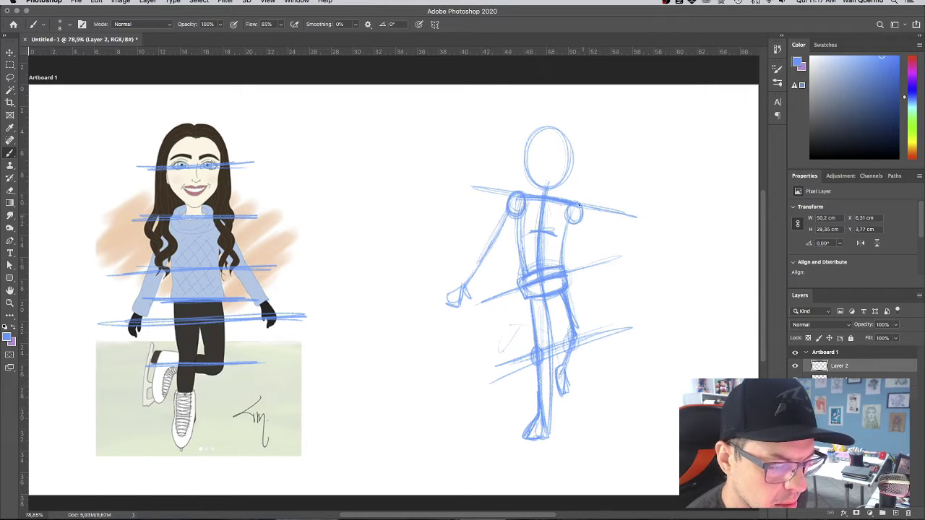
drag(579, 205, 632, 224)
mouse_move(578, 206)
mouse_down()
mouse_move(653, 229)
mouse_move(649, 243)
mouse_move(585, 216)
mouse_up()
drag(645, 231, 593, 221)
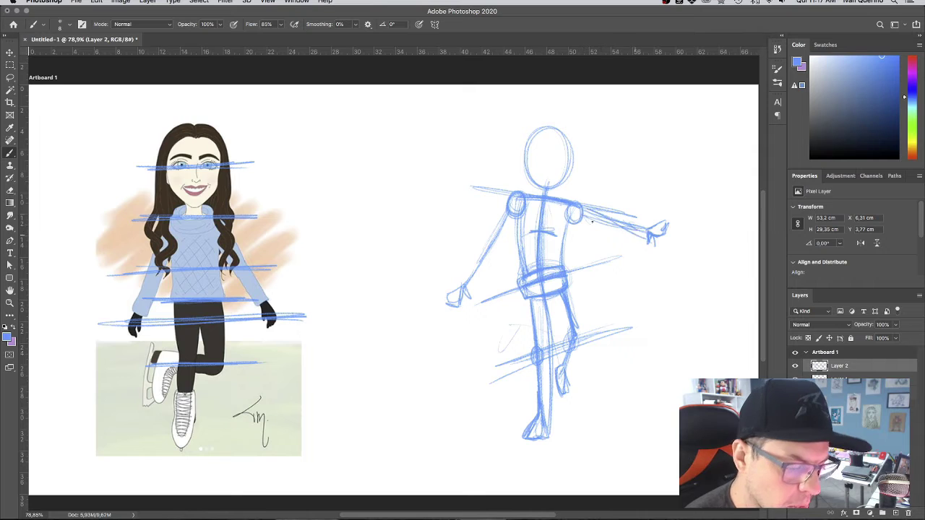
mouse_move(517, 210)
mouse_down()
mouse_move(451, 292)
mouse_move(468, 293)
mouse_up()
drag(506, 224, 477, 272)
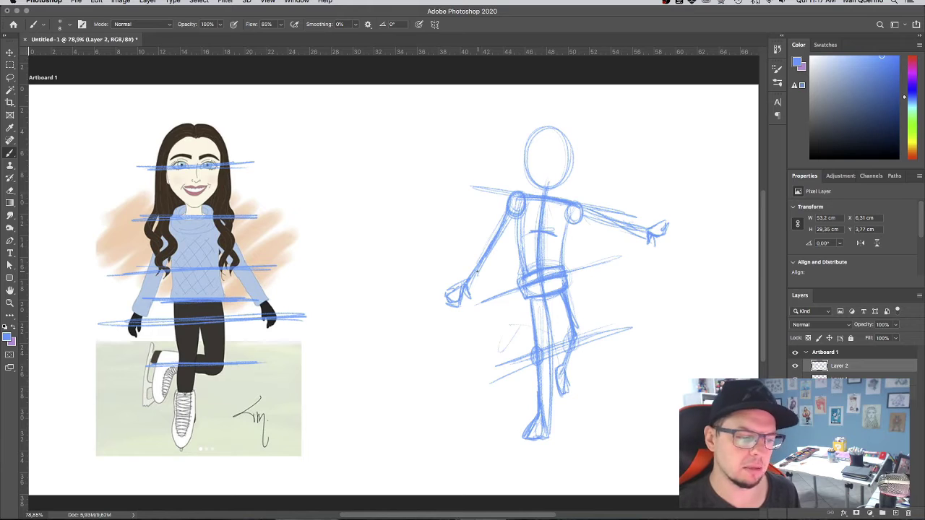
Undo all strokes of the lowered arm and the outstretched arm, back to the bare shoulder joints.
key(super+z)
key(super+z)
key(super+z)
key(super+z)
key(super+z)
key(super+z)
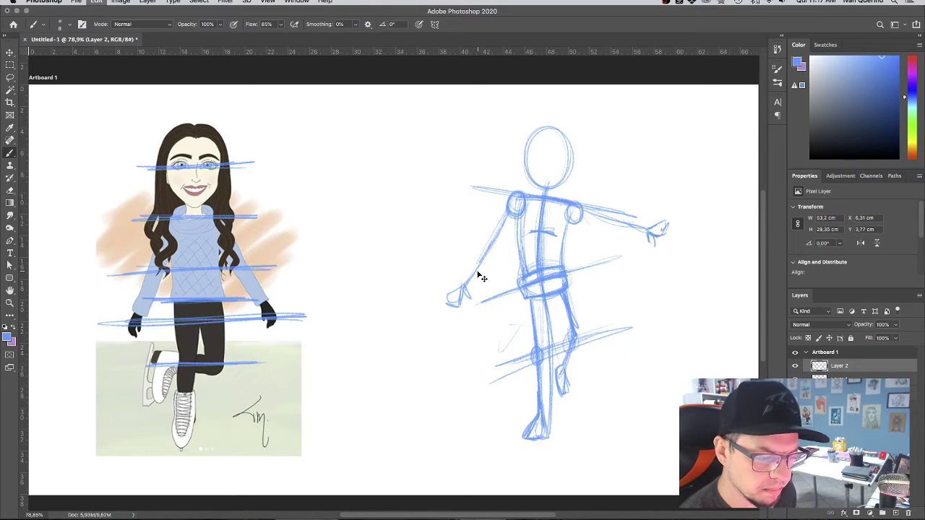
key(super+z)
key(super+z)
key(super+z)
key(super+z)
key(super+z)
key(super+z)
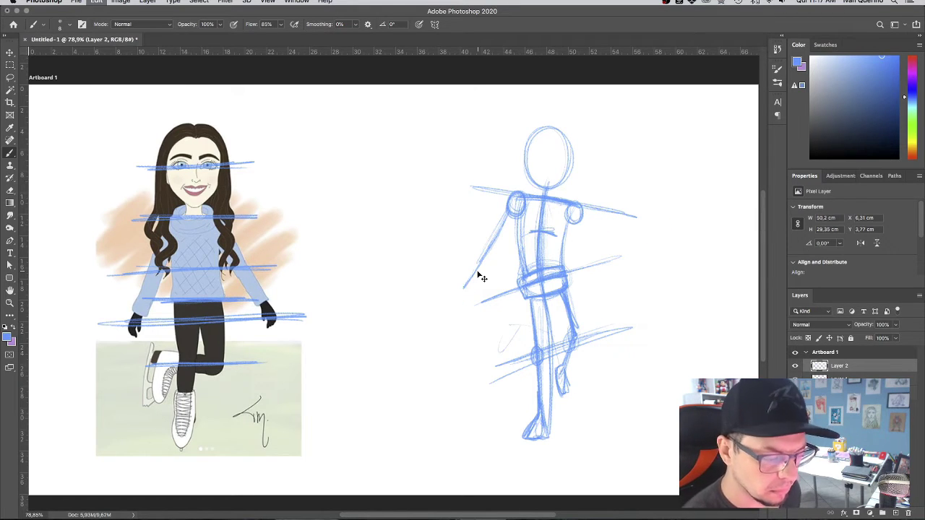
key(super+z)
key(super+z)
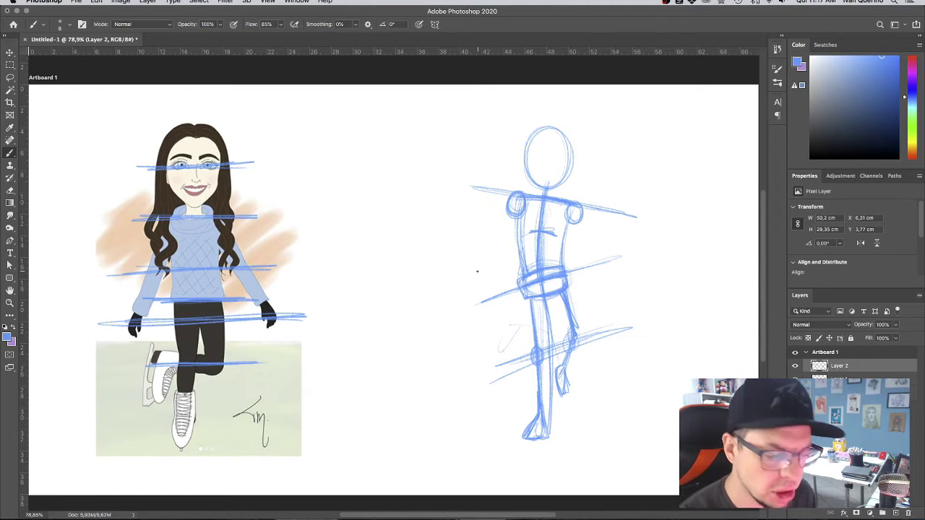
Sketch both arms opening outward and sloping down from the shoulder joints, each ending in a simple hand shape.
drag(502, 209, 449, 249)
mouse_move(489, 225)
mouse_down()
mouse_move(440, 250)
mouse_move(425, 245)
mouse_move(444, 251)
mouse_up()
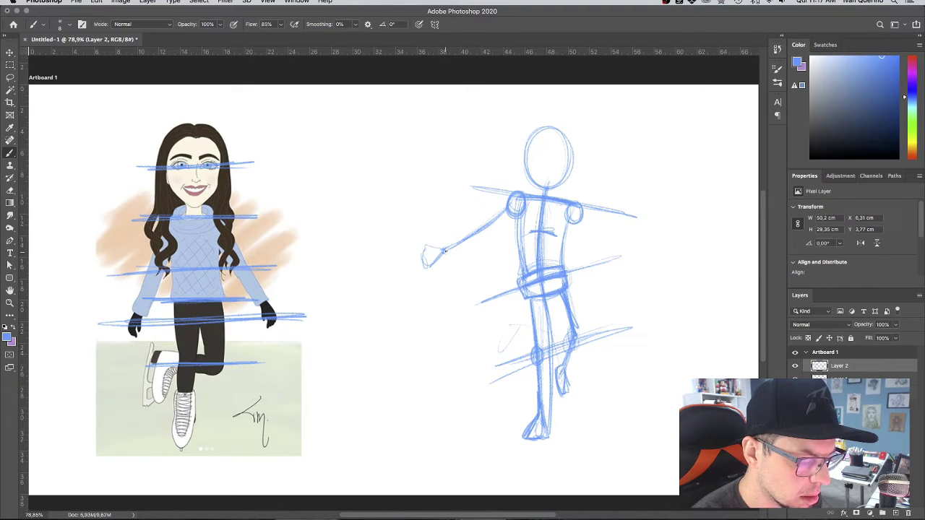
mouse_move(584, 214)
mouse_down()
mouse_move(639, 253)
mouse_move(643, 246)
mouse_move(642, 266)
mouse_move(671, 251)
mouse_up()
mouse_move(670, 250)
mouse_down()
mouse_move(663, 265)
mouse_move(647, 266)
mouse_up()
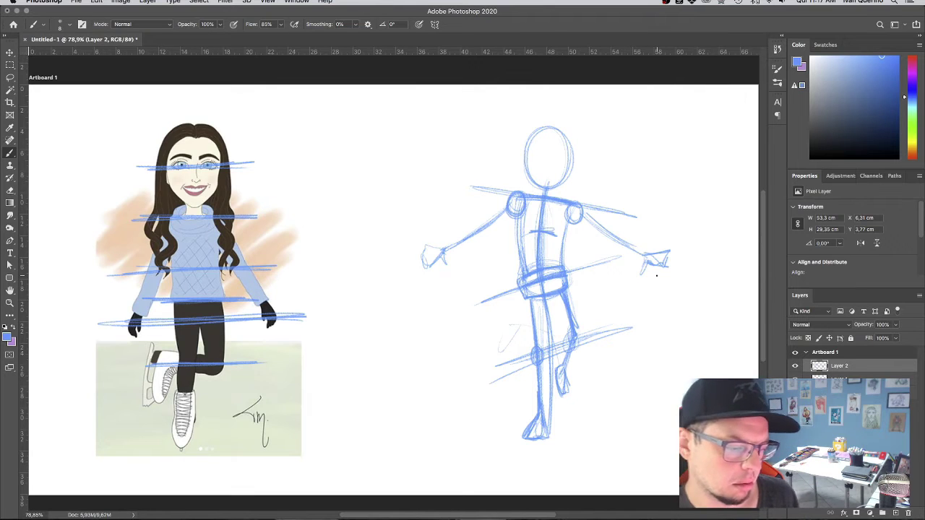
Strengthen the outer contour of the standing leg and extend its foot slightly downward.
drag(526, 290, 538, 428)
mouse_move(531, 427)
mouse_down()
mouse_move(522, 450)
mouse_move(536, 439)
mouse_up()
drag(539, 427, 546, 445)
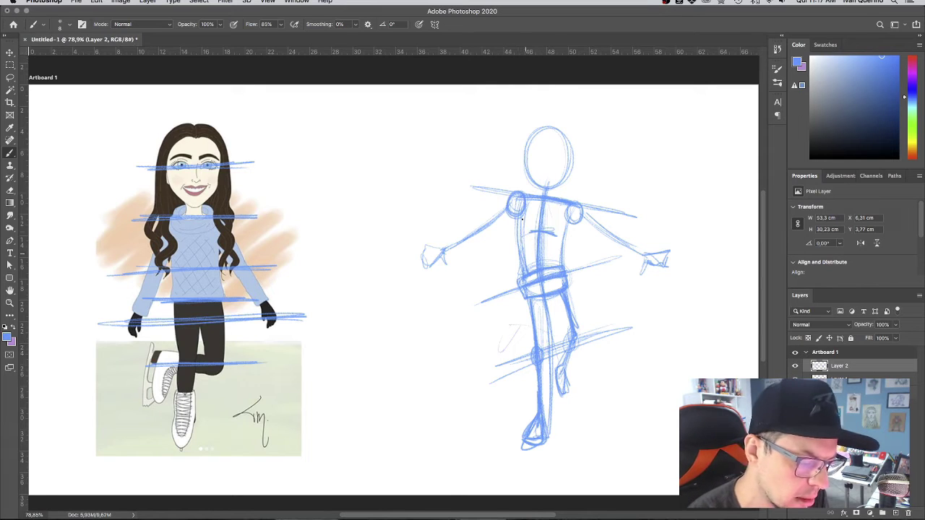
Darken both sides of the torso and the lines of the two open arms.
drag(519, 216, 526, 274)
drag(566, 223, 562, 266)
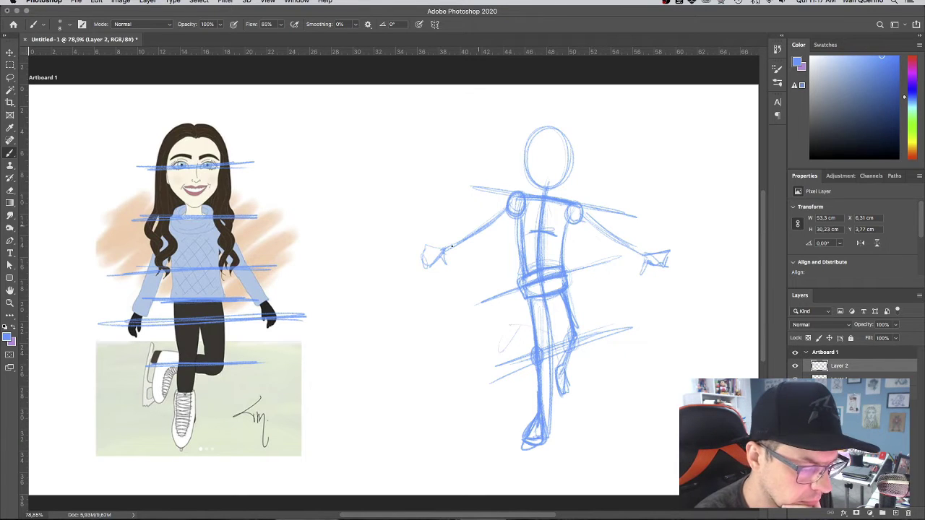
drag(501, 210, 429, 267)
drag(587, 212, 647, 255)
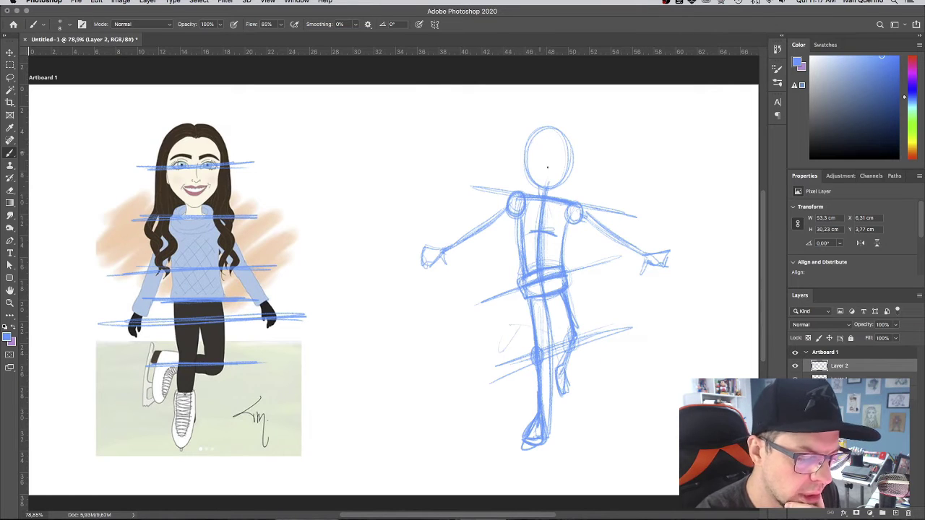
Redraw the head as a tilted, angular face shape with a slanted centre line inside the head oval.
mouse_move(521, 148)
mouse_down()
mouse_move(536, 189)
mouse_move(550, 192)
mouse_move(564, 182)
mouse_move(558, 141)
mouse_up()
mouse_move(563, 140)
mouse_down()
mouse_move(518, 149)
mouse_move(556, 130)
mouse_up()
mouse_move(522, 143)
mouse_down()
mouse_move(558, 142)
mouse_move(564, 161)
mouse_up()
mouse_move(562, 141)
mouse_down()
mouse_move(568, 179)
mouse_move(532, 163)
mouse_up()
mouse_move(523, 152)
mouse_down()
mouse_move(522, 175)
mouse_move(536, 138)
mouse_move(548, 182)
mouse_up()
drag(546, 199, 546, 213)
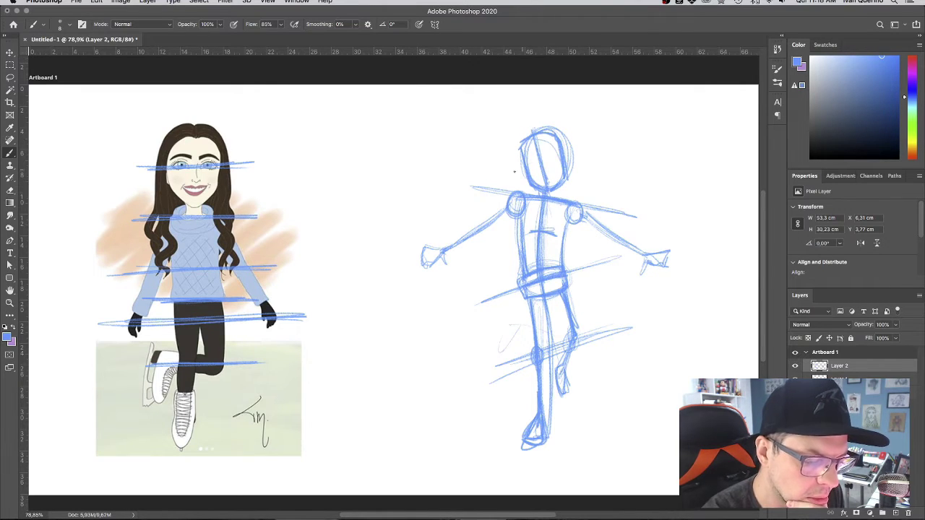
Try long slanted guide lines through the new figure's eyes, shoulders and hips, and undo them.
drag(507, 169, 589, 148)
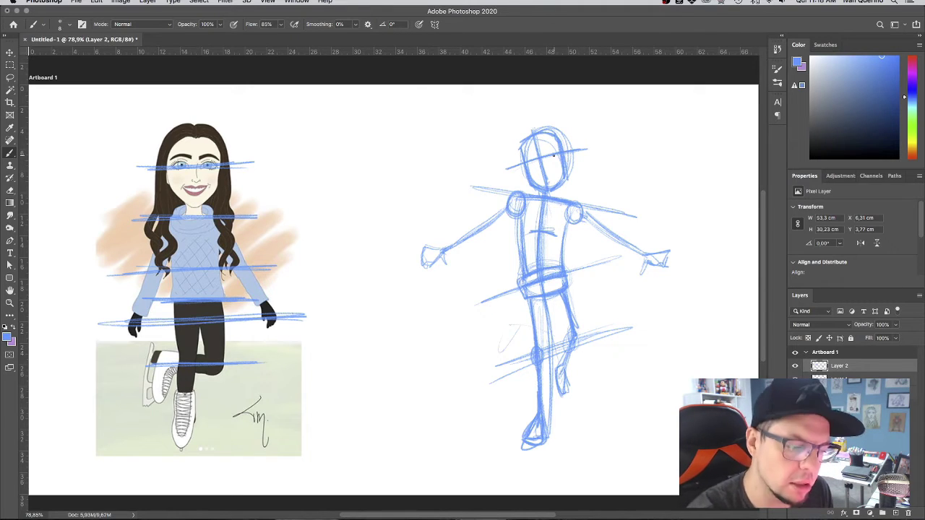
drag(623, 135, 446, 190)
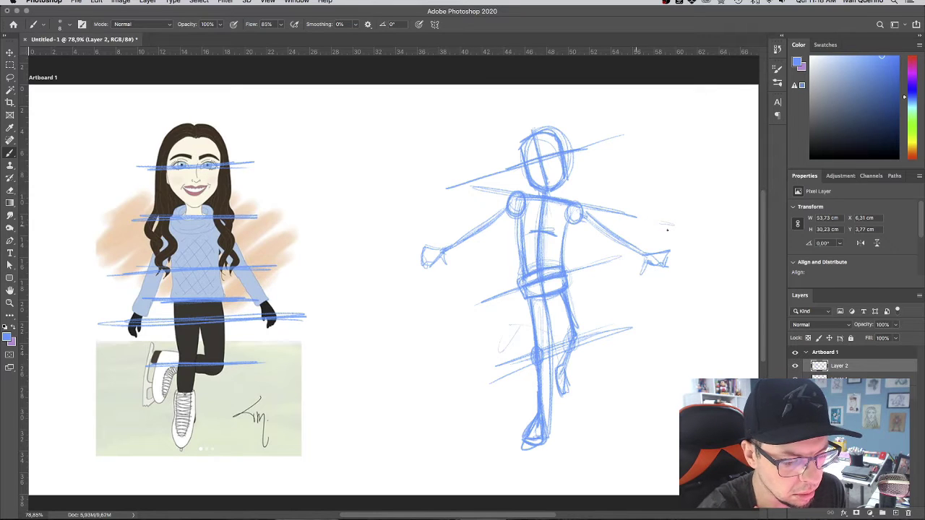
drag(582, 209, 461, 190)
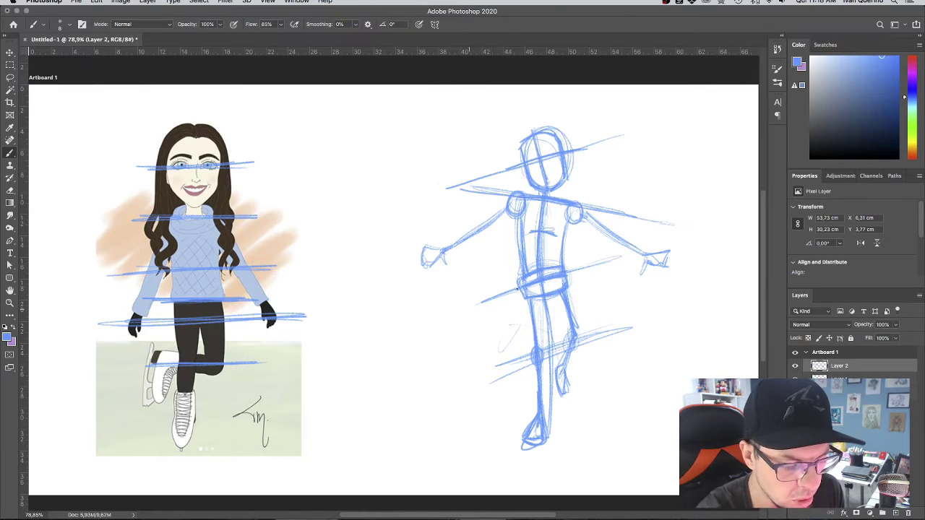
drag(461, 313, 677, 224)
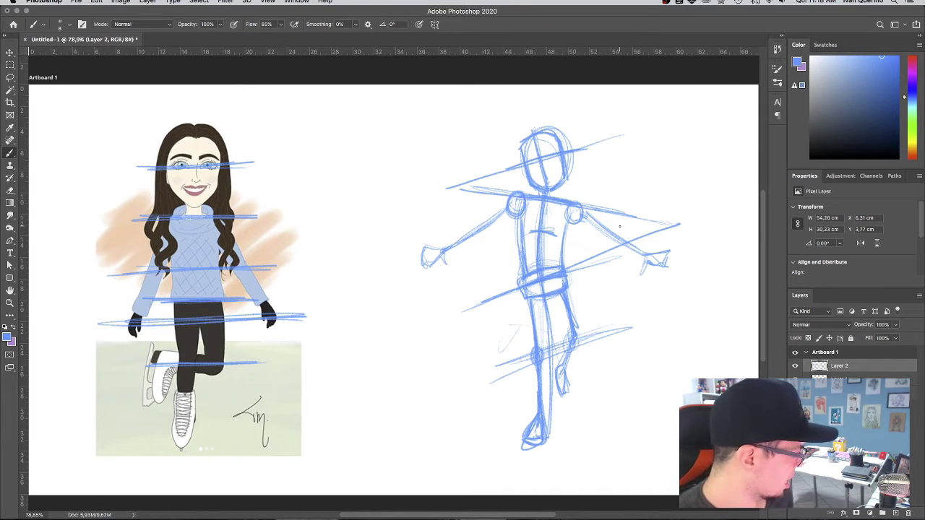
key(super+z)
key(super+z)
key(super+z)
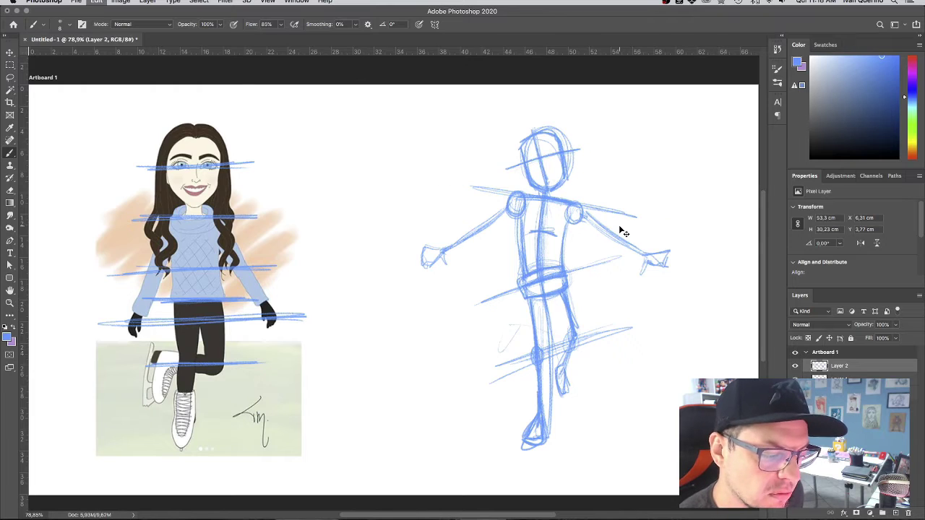
key(super+z)
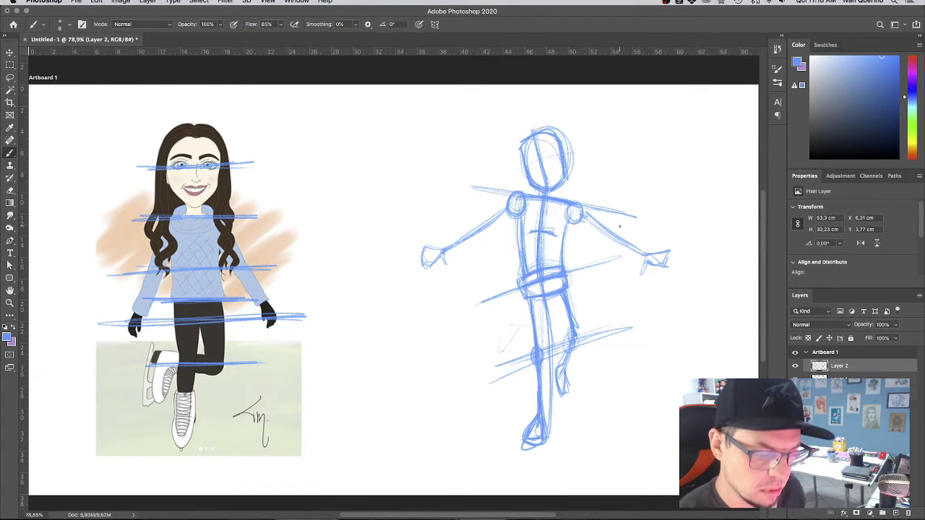
Move Layer 2 beneath Layer 1, lower its opacity to about 17%, and make Layer 1 active for drawing.
drag(858, 371, 859, 386)
click(862, 369)
click(895, 324)
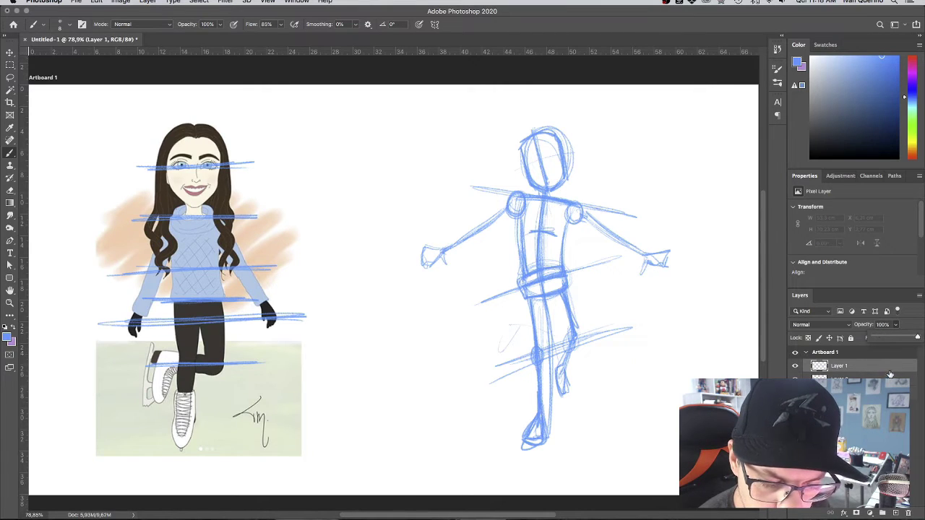
click(888, 375)
click(895, 324)
drag(896, 340, 857, 339)
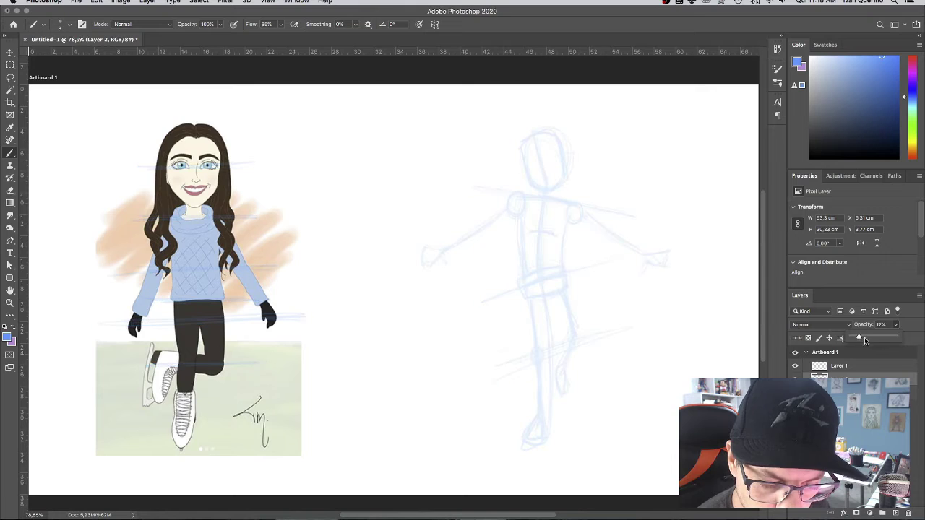
click(868, 366)
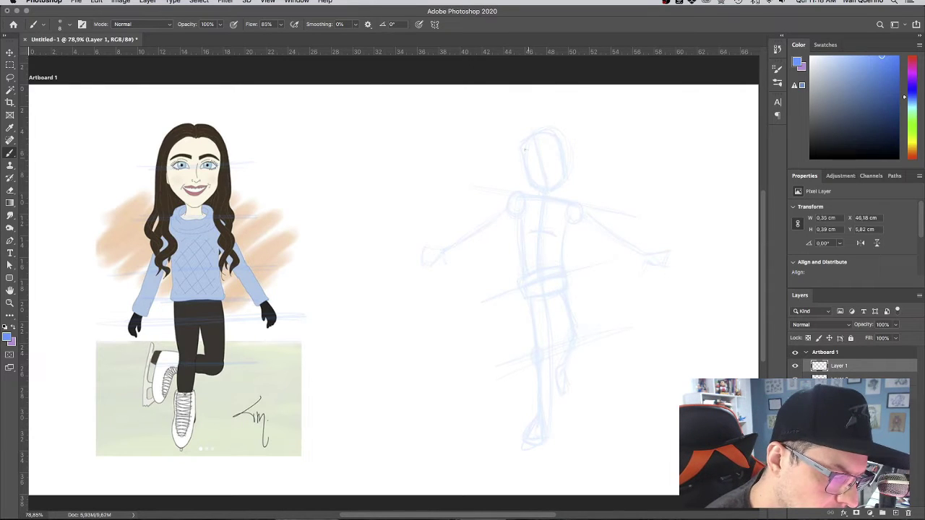
Sketch the tilted face on Layer 1 with its outline, eyebrows, large eyes with pupils, nose and smiling mouth.
mouse_move(524, 149)
mouse_down()
mouse_move(535, 186)
mouse_move(563, 177)
mouse_move(559, 183)
mouse_move(554, 139)
mouse_move(527, 143)
mouse_up()
mouse_move(529, 142)
mouse_down()
mouse_move(535, 171)
mouse_move(554, 153)
mouse_move(533, 149)
mouse_move(545, 146)
mouse_move(552, 182)
mouse_move(554, 172)
mouse_up()
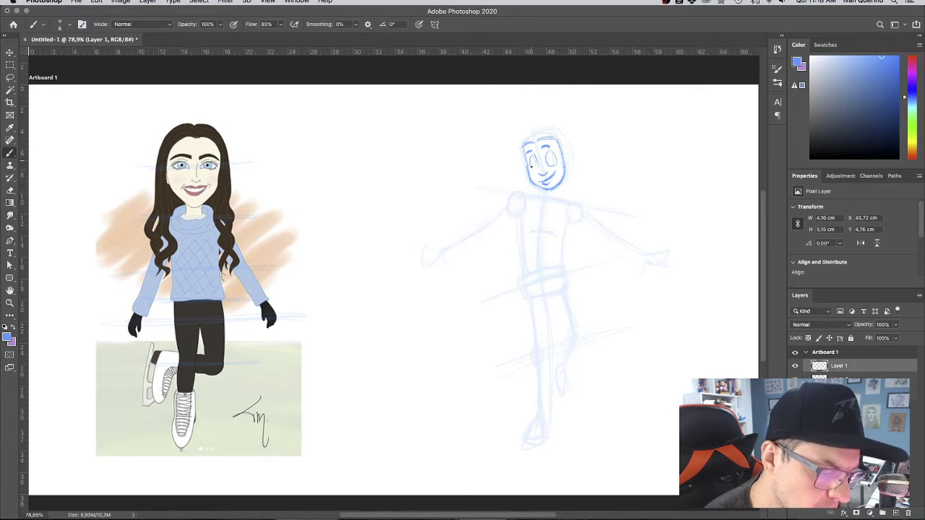
drag(532, 160, 535, 166)
drag(552, 153, 554, 153)
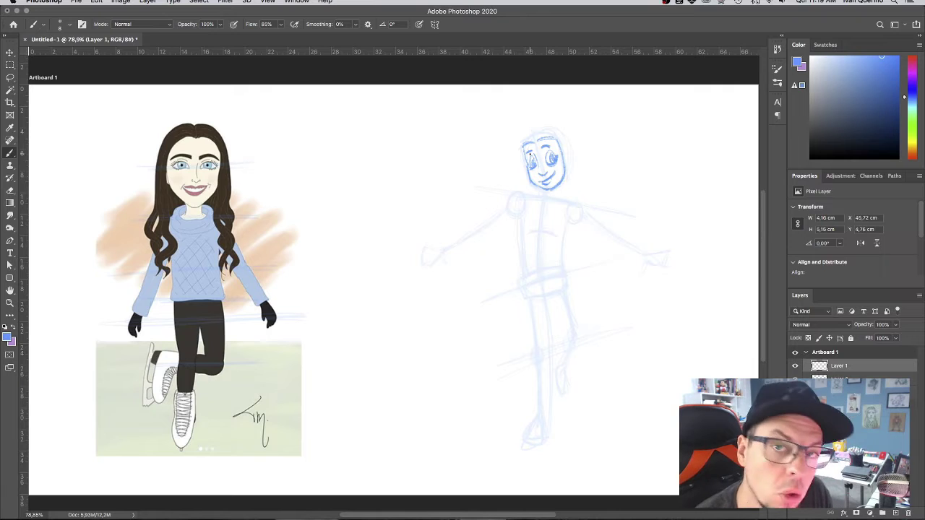
drag(538, 131, 553, 157)
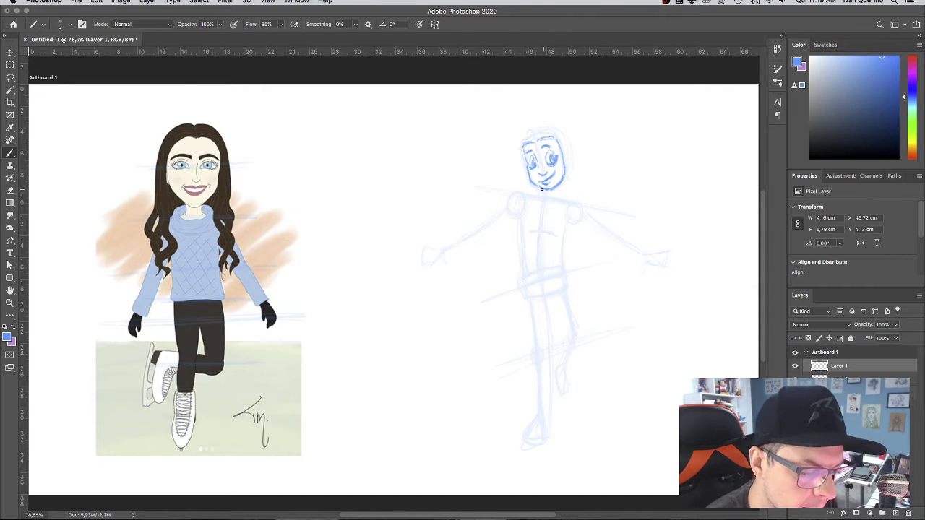
Draw the neck, the turtleneck collar and the sweater's body and sleeves over the faded skeleton.
drag(541, 188, 540, 190)
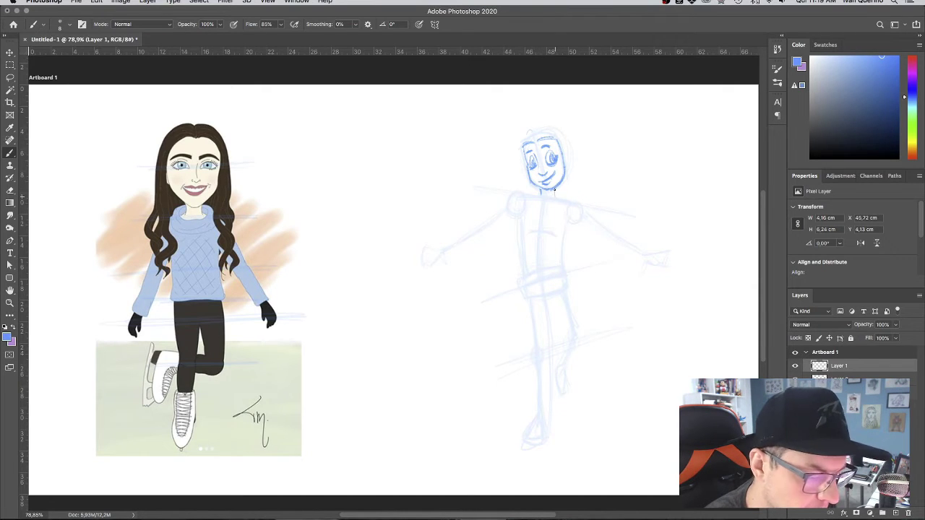
mouse_move(540, 192)
mouse_down()
mouse_move(549, 192)
mouse_move(530, 189)
mouse_move(556, 203)
mouse_move(565, 192)
mouse_move(507, 202)
mouse_move(462, 230)
mouse_up()
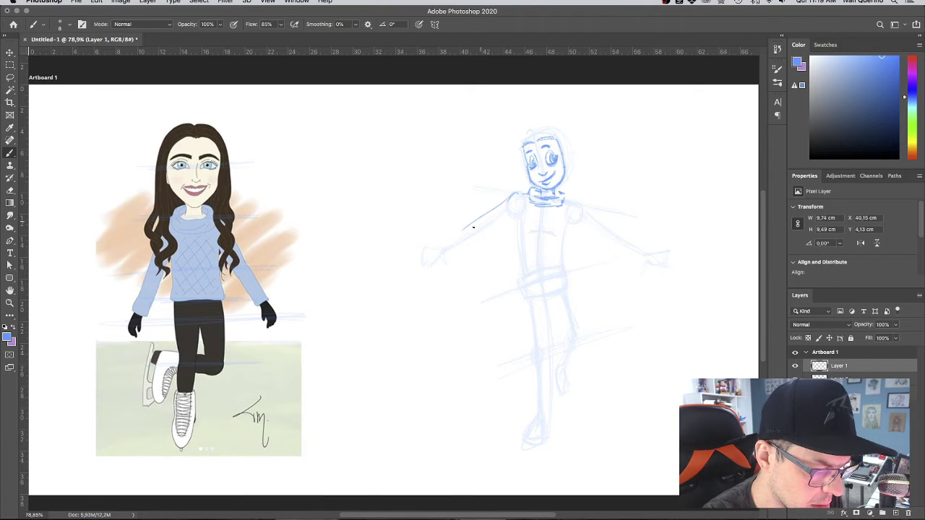
mouse_move(501, 204)
mouse_down()
mouse_move(446, 248)
mouse_move(516, 214)
mouse_move(526, 276)
mouse_move(535, 263)
mouse_move(568, 260)
mouse_move(570, 224)
mouse_move(552, 229)
mouse_move(582, 206)
mouse_move(642, 246)
mouse_move(639, 257)
mouse_up()
drag(573, 222, 633, 257)
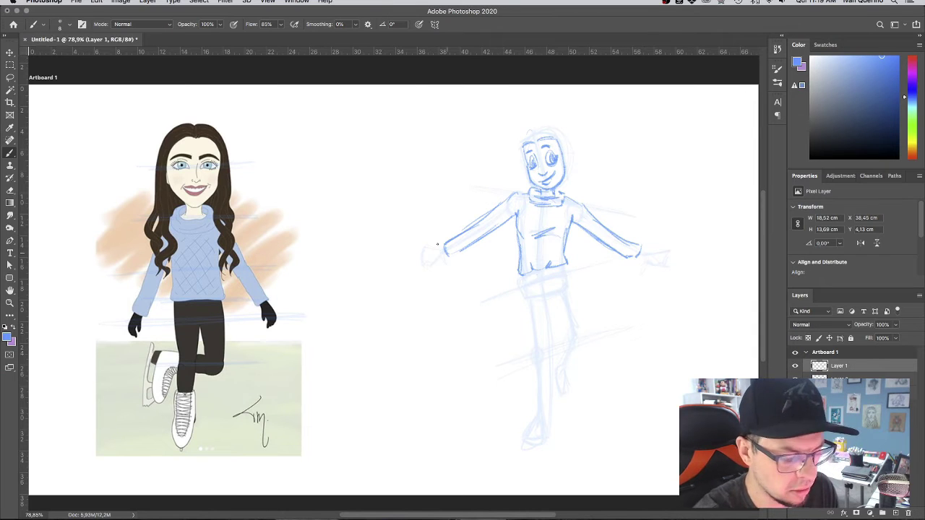
Sketch the hand with separate fingers at the end of the sleeve farther from the reference picture.
drag(593, 292, 663, 267)
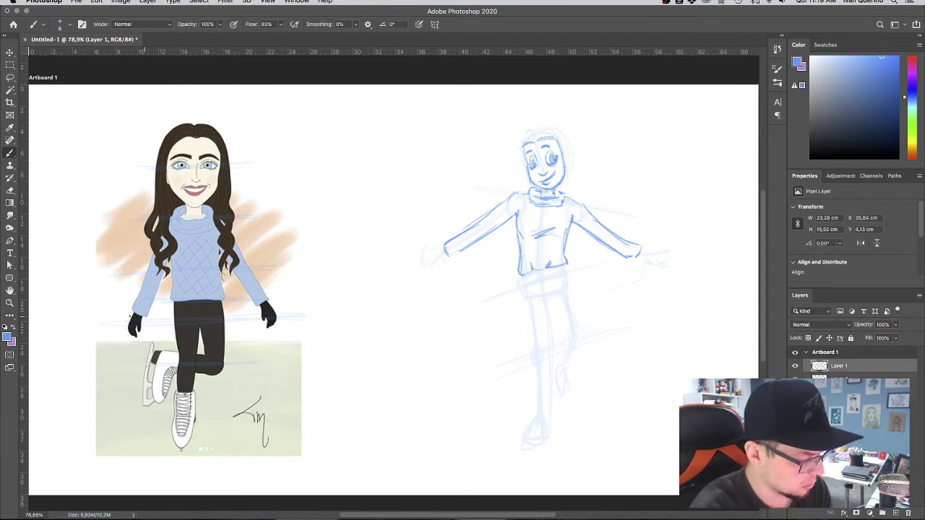
drag(107, 321, 301, 315)
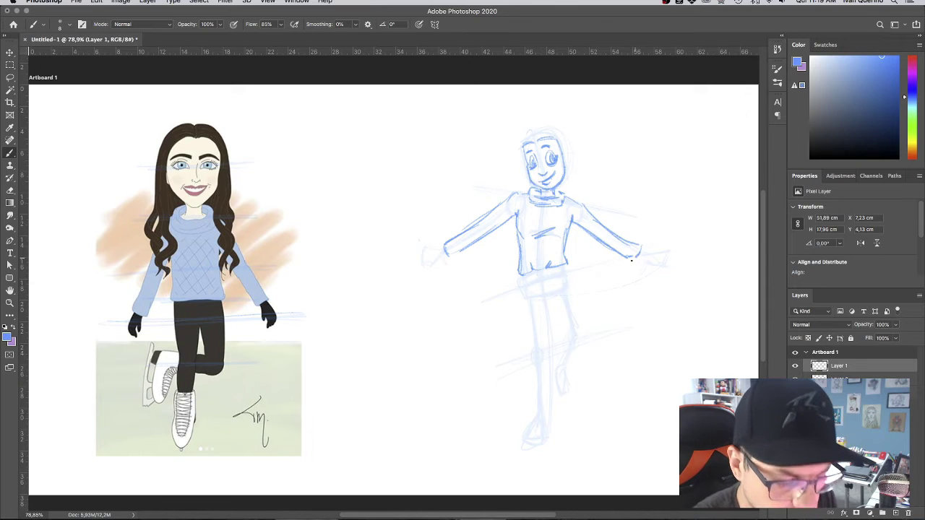
mouse_move(631, 260)
mouse_down()
mouse_move(636, 269)
mouse_move(658, 261)
mouse_move(663, 247)
mouse_move(656, 249)
mouse_move(661, 257)
mouse_up()
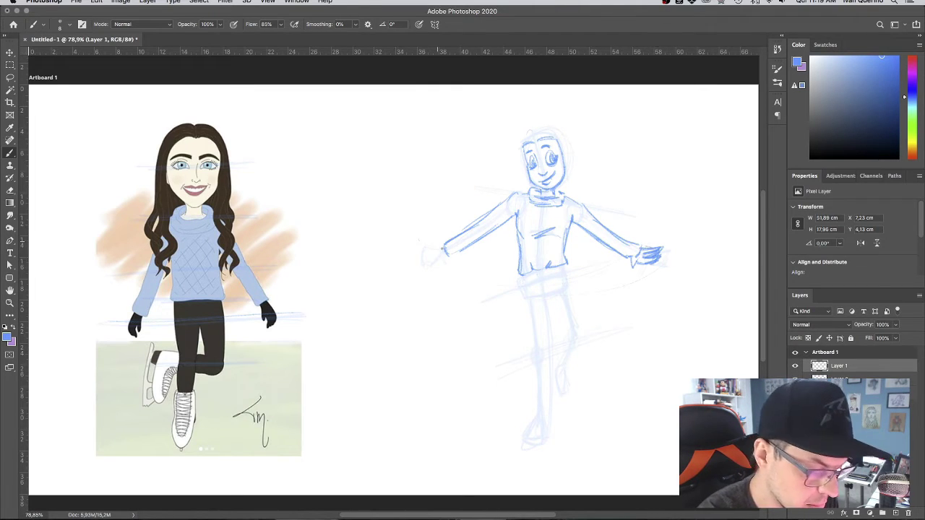
Sketch the hand with its fingers and cuff at the end of the sleeve nearer the reference picture.
mouse_move(445, 249)
mouse_down()
mouse_move(423, 246)
mouse_move(423, 261)
mouse_move(436, 266)
mouse_move(448, 257)
mouse_move(420, 264)
mouse_move(425, 253)
mouse_up()
drag(434, 251, 425, 256)
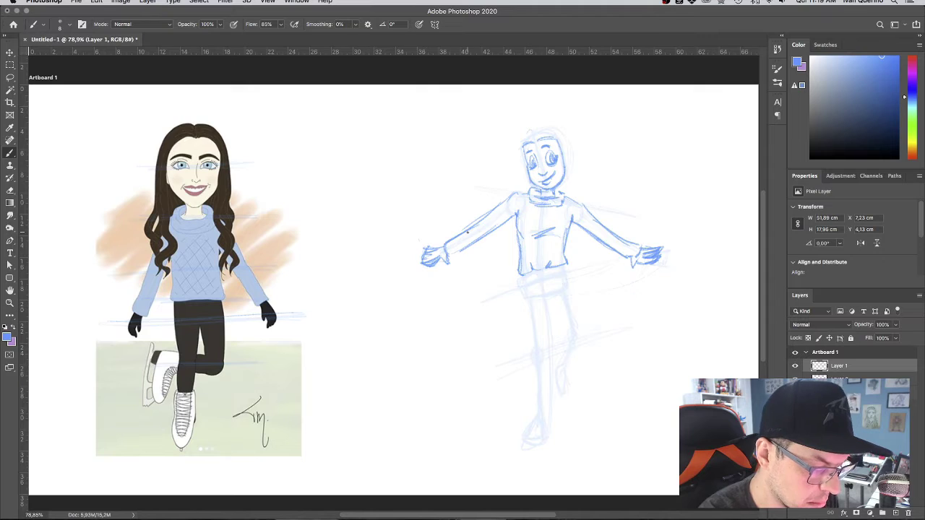
Outline the supporting leg and the leg bent behind at the knee over the faded skeleton.
mouse_move(521, 280)
mouse_down()
mouse_move(537, 349)
mouse_move(534, 419)
mouse_up()
drag(544, 356, 546, 420)
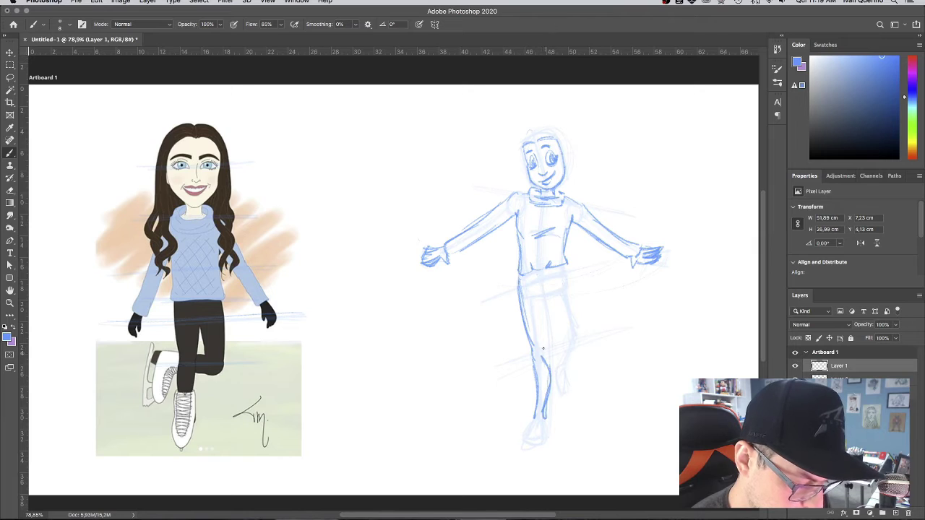
drag(547, 287, 542, 355)
mouse_move(540, 303)
mouse_down()
mouse_move(565, 265)
mouse_move(572, 298)
mouse_up()
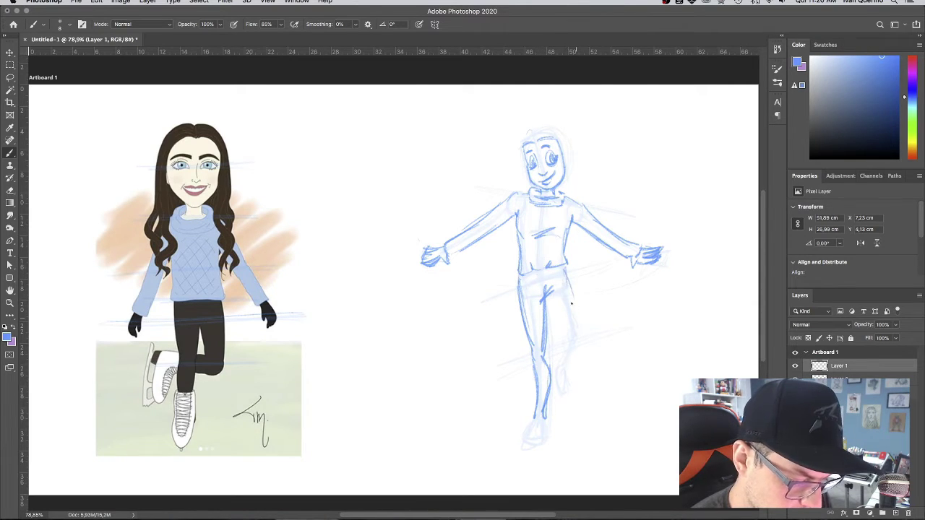
drag(566, 266, 575, 333)
mouse_move(547, 296)
mouse_down()
mouse_move(564, 349)
mouse_move(575, 346)
mouse_move(558, 355)
mouse_move(557, 367)
mouse_move(567, 363)
mouse_move(553, 391)
mouse_move(564, 382)
mouse_up()
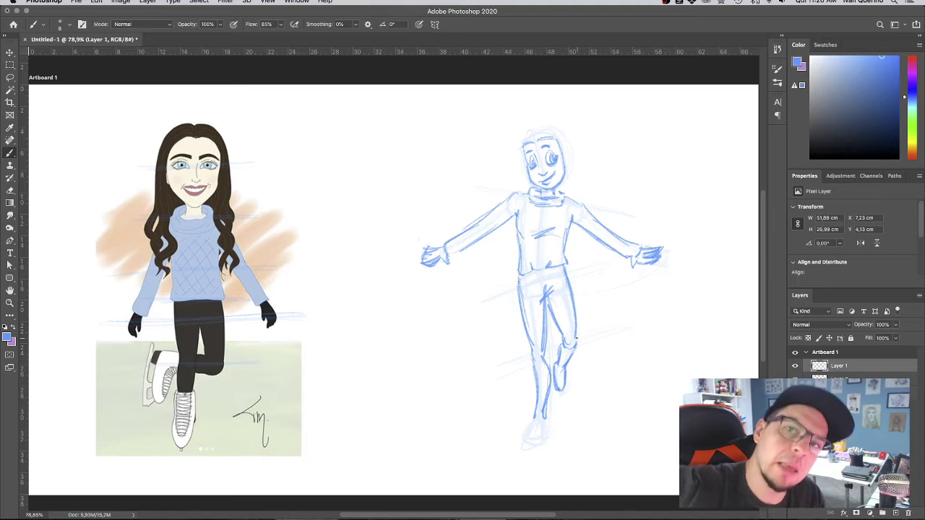
Draw the supporting foot's boot, detail the raised foot, and reinforce the crotch folds and inner leg line.
mouse_move(551, 298)
mouse_down()
mouse_move(546, 311)
mouse_move(557, 287)
mouse_move(541, 299)
mouse_up()
mouse_move(545, 406)
mouse_down()
mouse_move(543, 423)
mouse_move(551, 397)
mouse_move(533, 421)
mouse_up()
mouse_move(532, 358)
mouse_down()
mouse_move(535, 416)
mouse_move(524, 438)
mouse_move(526, 447)
mouse_move(541, 442)
mouse_up()
mouse_move(543, 419)
mouse_down()
mouse_move(542, 436)
mouse_move(536, 420)
mouse_move(531, 437)
mouse_up()
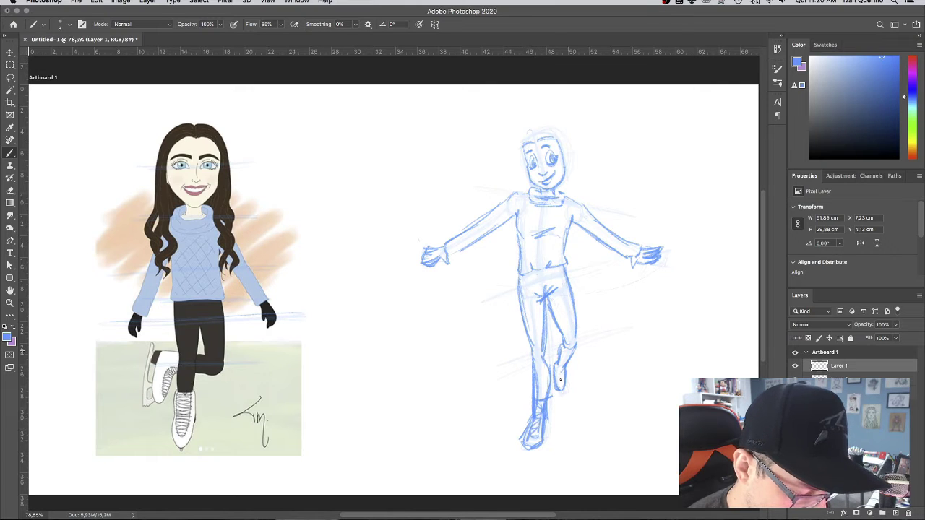
mouse_move(568, 349)
mouse_down()
mouse_move(560, 385)
mouse_move(564, 365)
mouse_up()
drag(562, 372, 559, 387)
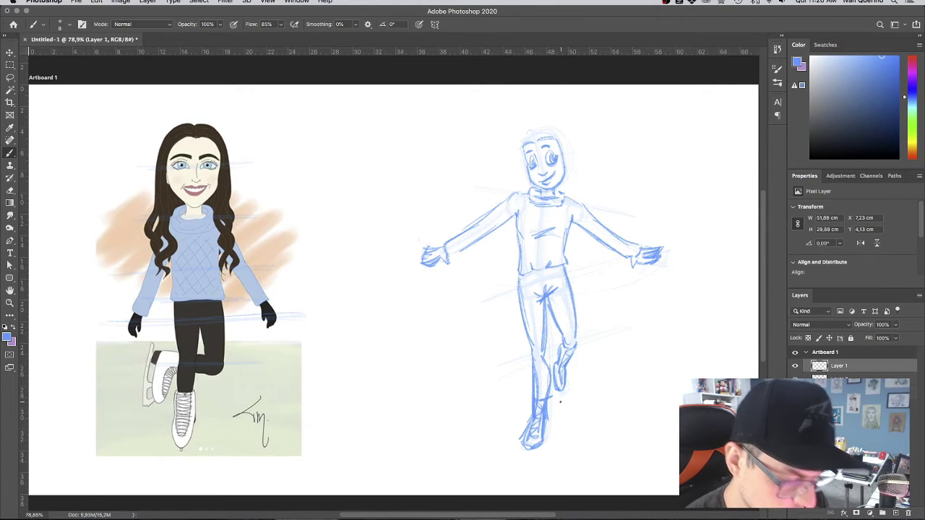
mouse_move(550, 294)
mouse_down()
mouse_move(544, 339)
mouse_move(545, 315)
mouse_up()
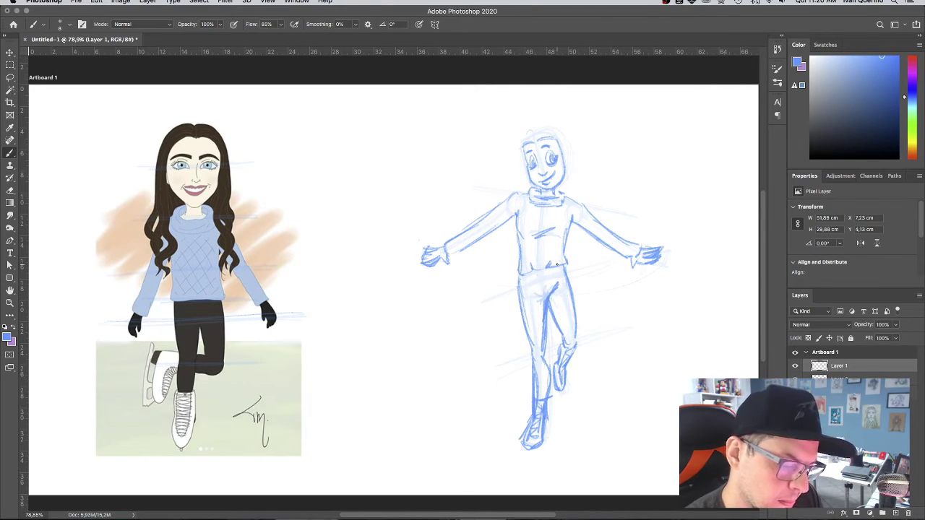
mouse_move(544, 299)
mouse_down()
mouse_move(530, 292)
mouse_move(532, 300)
mouse_move(529, 274)
mouse_move(575, 323)
mouse_move(557, 339)
mouse_move(557, 322)
mouse_move(561, 338)
mouse_move(534, 366)
mouse_up()
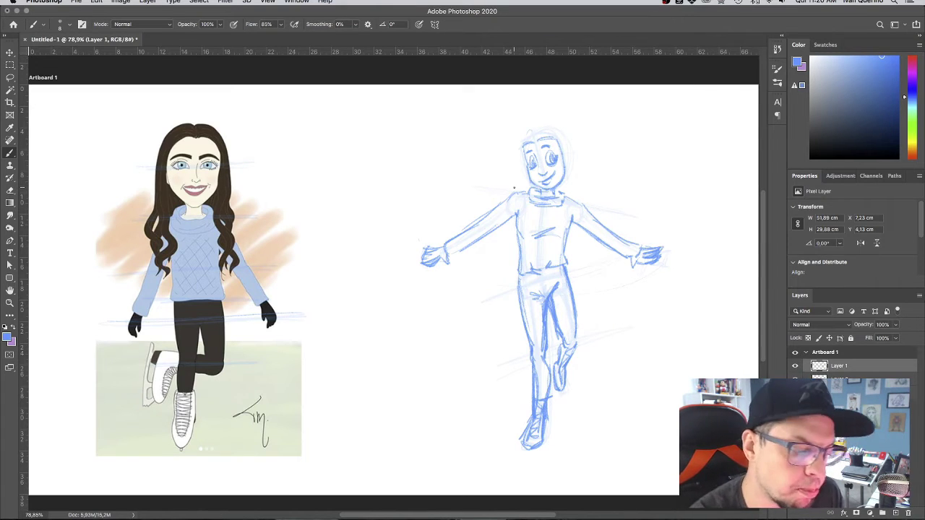
Sketch the hair around the head with long wavy locks falling over the shoulder farther from the reference picture.
mouse_move(525, 146)
mouse_down()
mouse_move(526, 167)
mouse_move(530, 132)
mouse_move(514, 171)
mouse_up()
mouse_move(530, 131)
mouse_down()
mouse_move(523, 181)
mouse_move(521, 148)
mouse_move(521, 182)
mouse_up()
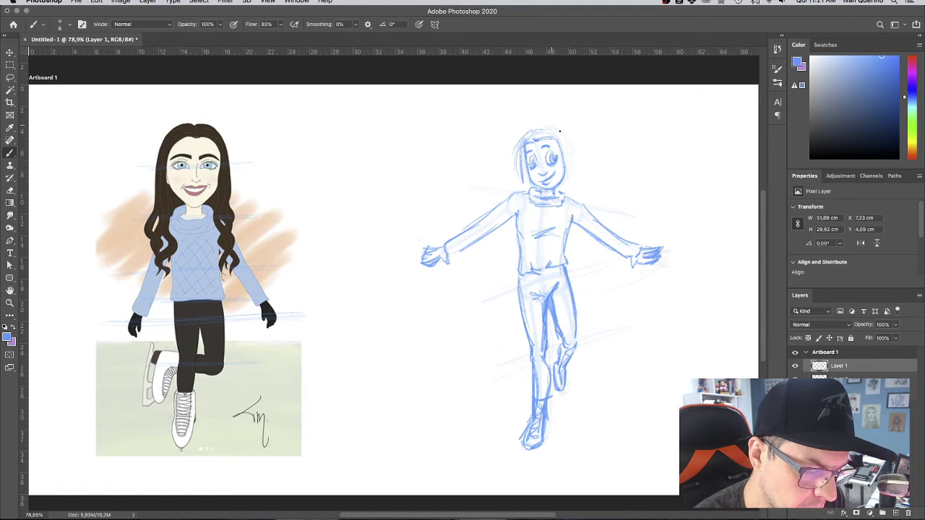
mouse_move(559, 131)
mouse_down()
mouse_move(578, 179)
mouse_move(573, 196)
mouse_up()
mouse_move(563, 133)
mouse_down()
mouse_move(576, 195)
mouse_move(562, 248)
mouse_up()
drag(569, 191, 556, 221)
drag(567, 169, 559, 230)
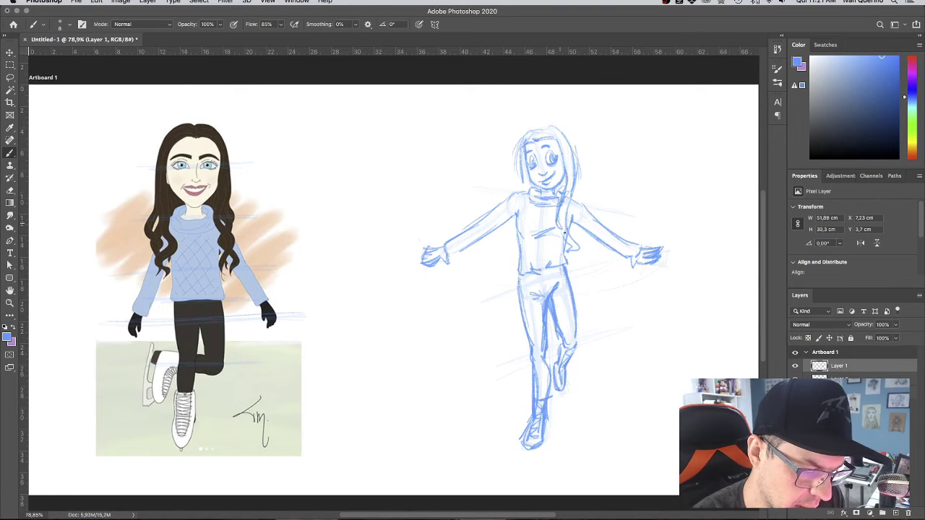
mouse_move(578, 191)
mouse_down()
mouse_move(566, 228)
mouse_move(573, 240)
mouse_up()
drag(581, 230, 576, 216)
mouse_move(584, 181)
mouse_down()
mouse_move(577, 215)
mouse_move(578, 189)
mouse_move(565, 202)
mouse_up()
mouse_move(566, 188)
mouse_down()
mouse_move(553, 231)
mouse_move(563, 220)
mouse_up()
Draw the wind-blown hair streaming out toward the reference picture, with loose locks behind the arm.
mouse_move(523, 134)
mouse_down()
mouse_move(507, 172)
mouse_move(465, 164)
mouse_move(468, 184)
mouse_up()
mouse_move(518, 158)
mouse_down()
mouse_move(476, 180)
mouse_move(498, 186)
mouse_up()
mouse_move(506, 182)
mouse_down()
mouse_move(478, 190)
mouse_move(474, 204)
mouse_move(484, 204)
mouse_up()
mouse_move(523, 178)
mouse_down()
mouse_move(487, 193)
mouse_move(495, 191)
mouse_up()
drag(495, 175, 461, 197)
drag(524, 171, 507, 194)
mouse_move(515, 191)
mouse_down()
mouse_move(478, 213)
mouse_move(474, 248)
mouse_move(510, 245)
mouse_up()
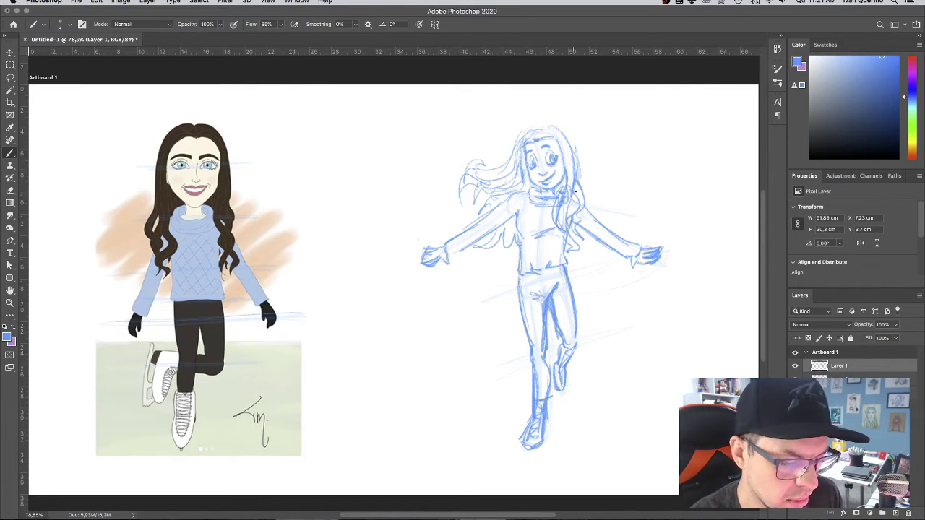
drag(576, 195, 572, 212)
Try reworking the supporting boot, and clear that leg and boot back to faint traces.
drag(519, 271, 523, 294)
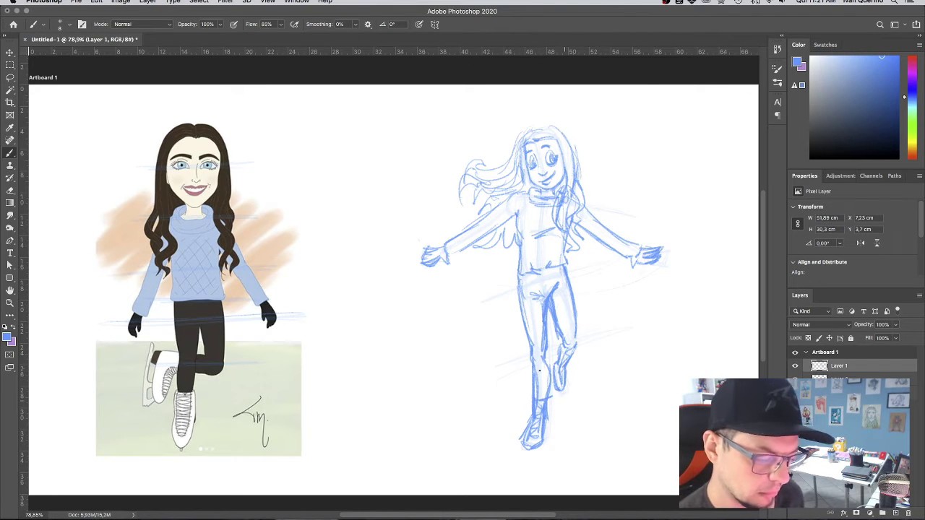
mouse_move(535, 382)
mouse_down()
mouse_move(530, 441)
mouse_move(549, 447)
mouse_move(552, 434)
mouse_up()
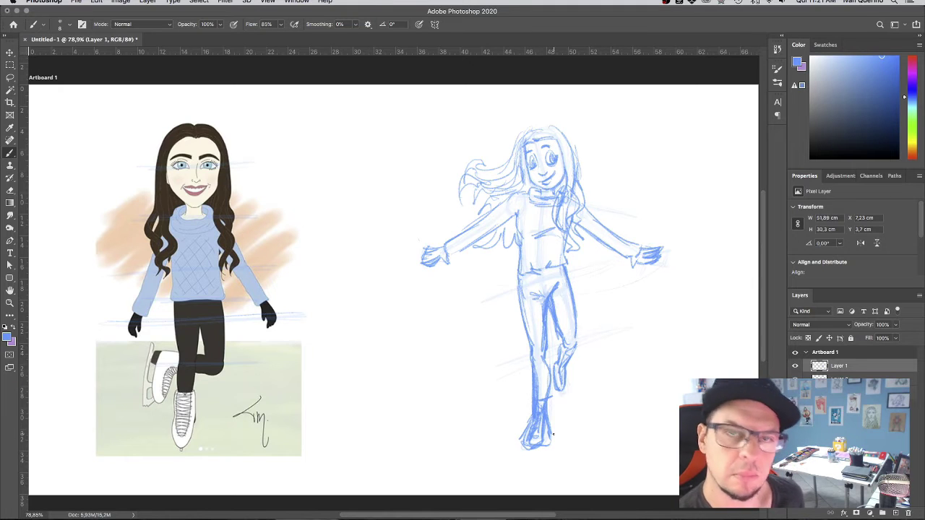
key(super+z)
key(super+z)
key(super+z)
key(super+z)
key(super+z)
key(super+z)
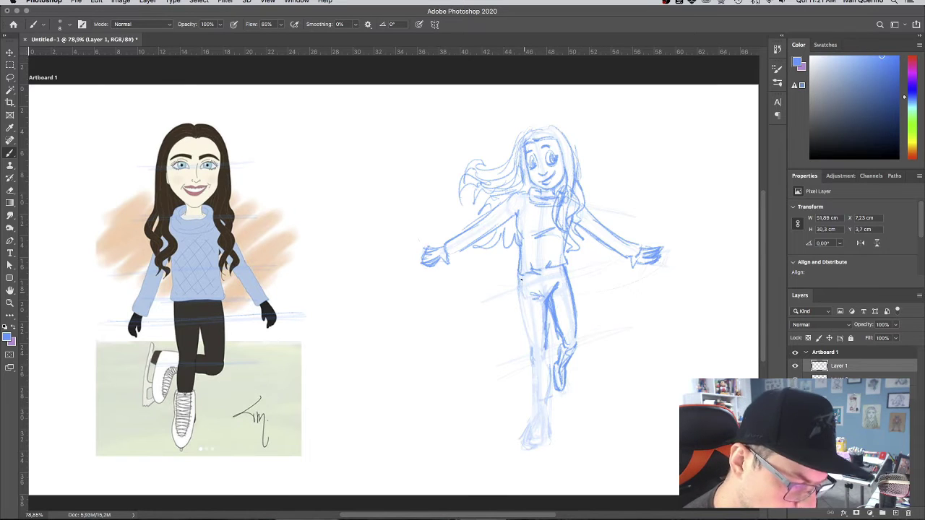
Redraw the supporting leg and boot slanting away from the reference picture, and lighten the remnants of the old ones.
mouse_move(521, 280)
mouse_down()
mouse_move(544, 423)
mouse_move(541, 406)
mouse_up()
mouse_move(545, 336)
mouse_down()
mouse_move(555, 405)
mouse_move(539, 404)
mouse_move(558, 433)
mouse_up()
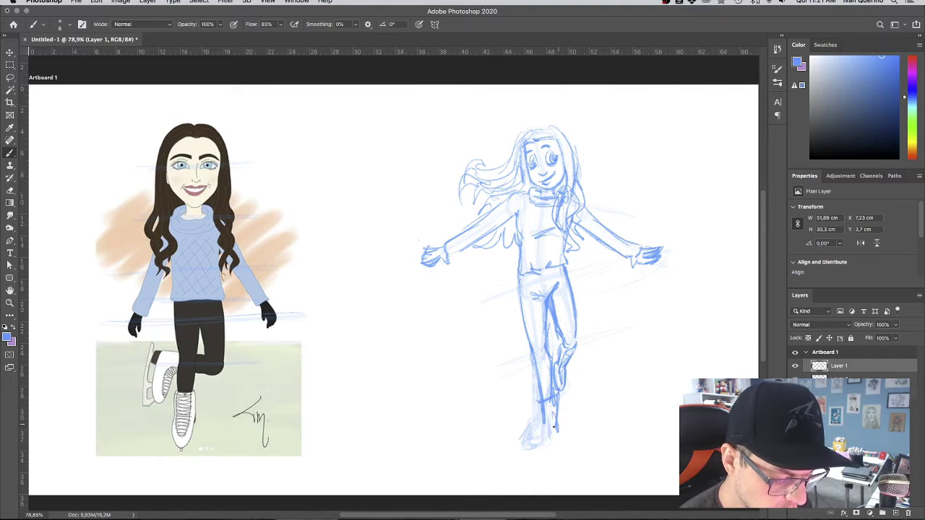
mouse_move(543, 396)
mouse_down()
mouse_move(538, 448)
mouse_move(556, 444)
mouse_move(556, 432)
mouse_move(534, 451)
mouse_move(555, 429)
mouse_up()
drag(555, 419, 555, 445)
drag(548, 403, 552, 444)
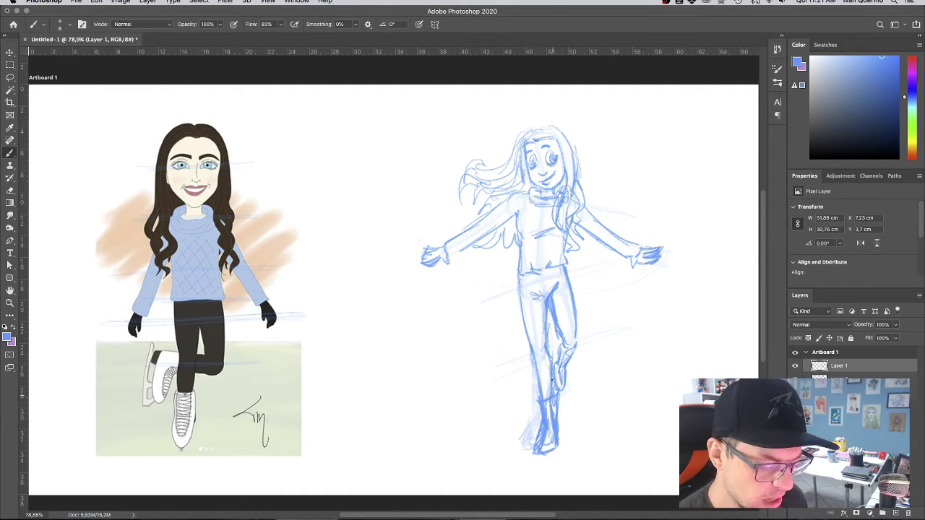
drag(552, 375, 551, 393)
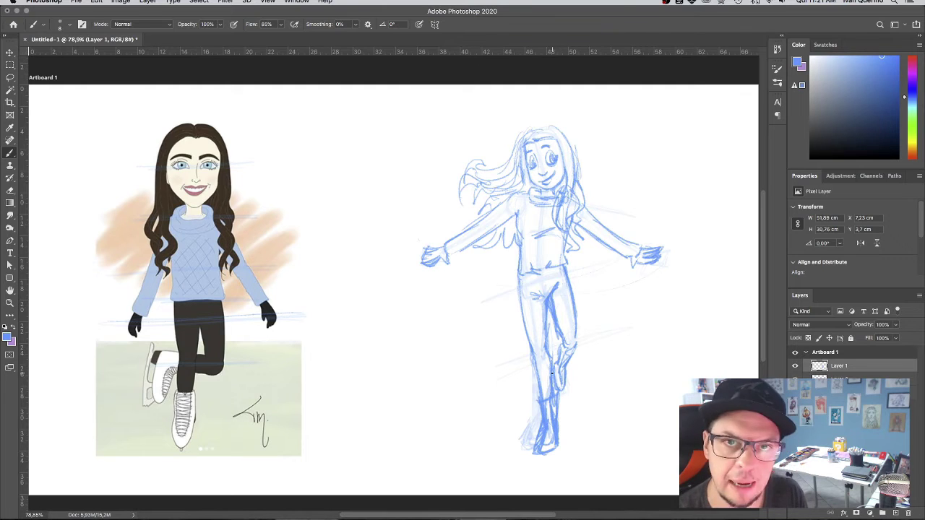
drag(521, 284, 518, 322)
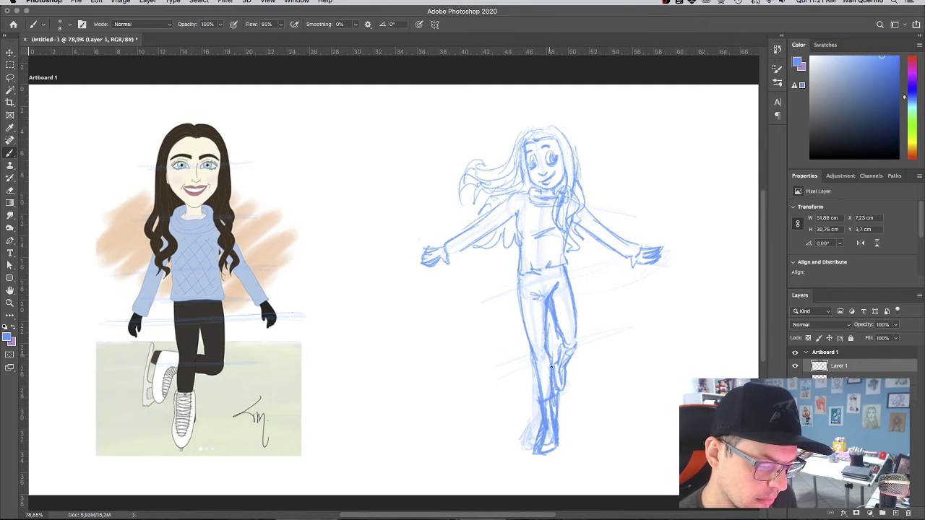
mouse_move(549, 397)
mouse_down()
mouse_move(550, 435)
mouse_move(543, 412)
mouse_move(531, 415)
mouse_move(525, 443)
mouse_up()
drag(524, 362, 526, 366)
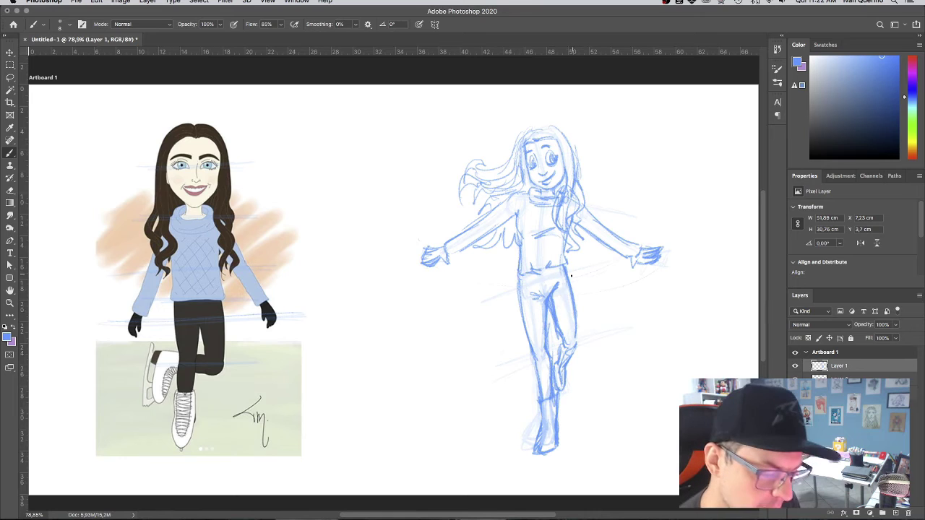
Redraw the bent leg farther outward with its knee and raised foot, and erase its old lines.
drag(571, 284, 580, 305)
mouse_move(553, 298)
mouse_down()
mouse_move(574, 345)
mouse_move(583, 320)
mouse_move(577, 354)
mouse_move(567, 338)
mouse_move(572, 368)
mouse_up()
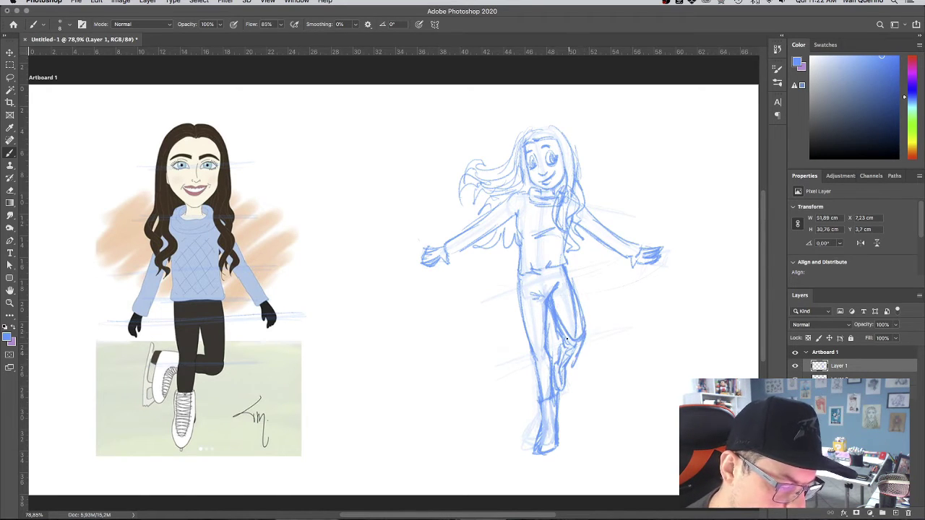
mouse_move(570, 334)
mouse_down()
mouse_move(566, 371)
mouse_move(575, 359)
mouse_move(563, 386)
mouse_up()
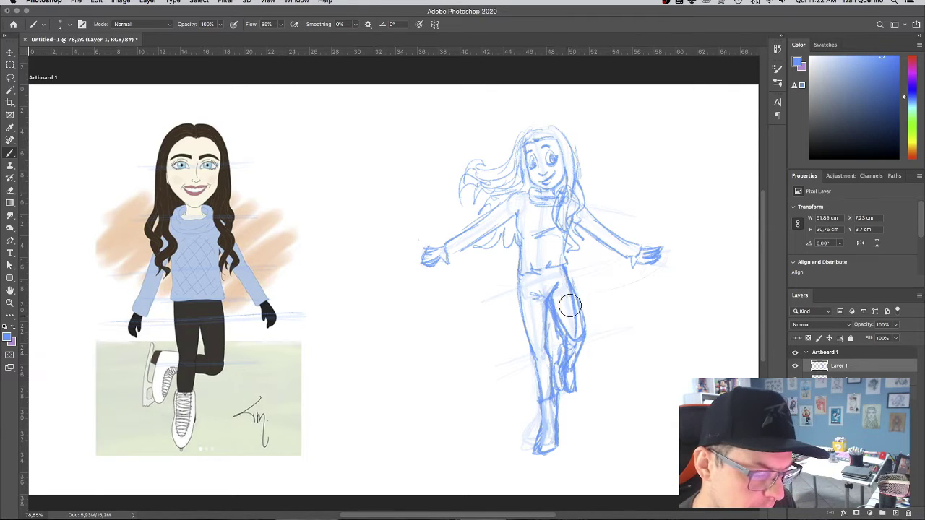
mouse_move(570, 305)
mouse_down()
mouse_move(574, 326)
mouse_move(565, 286)
mouse_up()
mouse_move(560, 339)
mouse_down()
mouse_move(554, 375)
mouse_move(559, 352)
mouse_up()
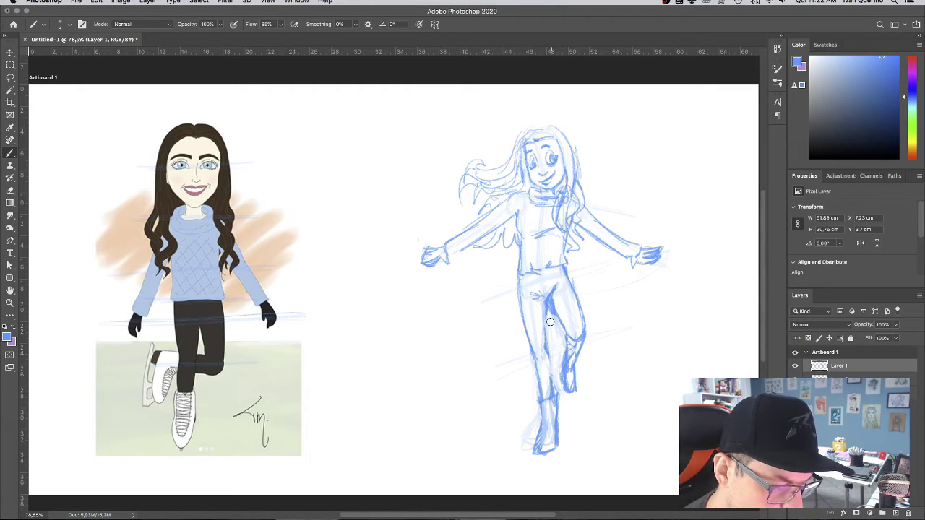
Reinforce the inner and outer leg contours and add detail strokes to both boots.
mouse_move(553, 299)
mouse_down()
mouse_move(566, 335)
mouse_move(548, 341)
mouse_move(551, 377)
mouse_up()
drag(567, 271, 584, 322)
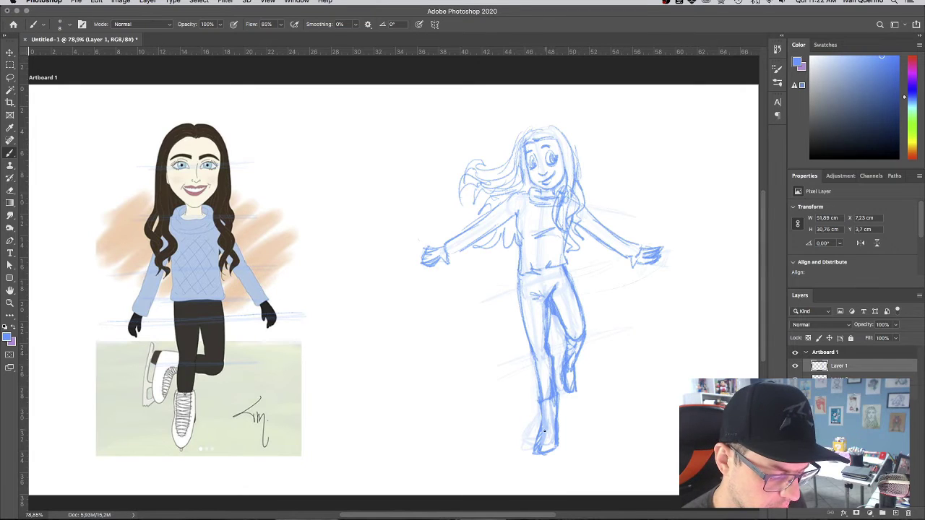
drag(543, 405, 548, 449)
drag(561, 422, 552, 460)
drag(571, 371, 567, 388)
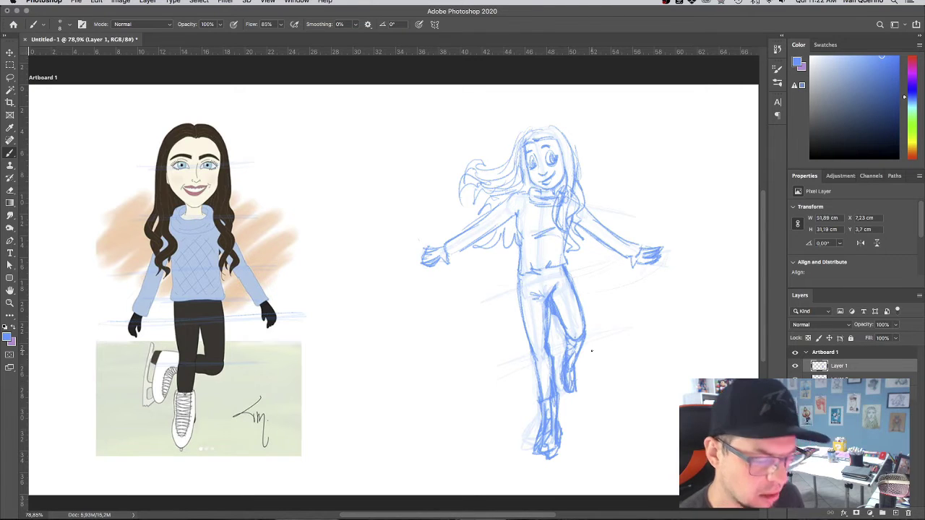
Strengthen the contours of the waist, the hips and both outer thighs with fuller curves.
mouse_move(516, 271)
mouse_down()
mouse_move(536, 350)
mouse_move(531, 330)
mouse_up()
drag(525, 329, 520, 289)
mouse_move(516, 228)
mouse_down()
mouse_move(519, 253)
mouse_move(521, 233)
mouse_move(522, 244)
mouse_move(559, 250)
mouse_move(570, 276)
mouse_up()
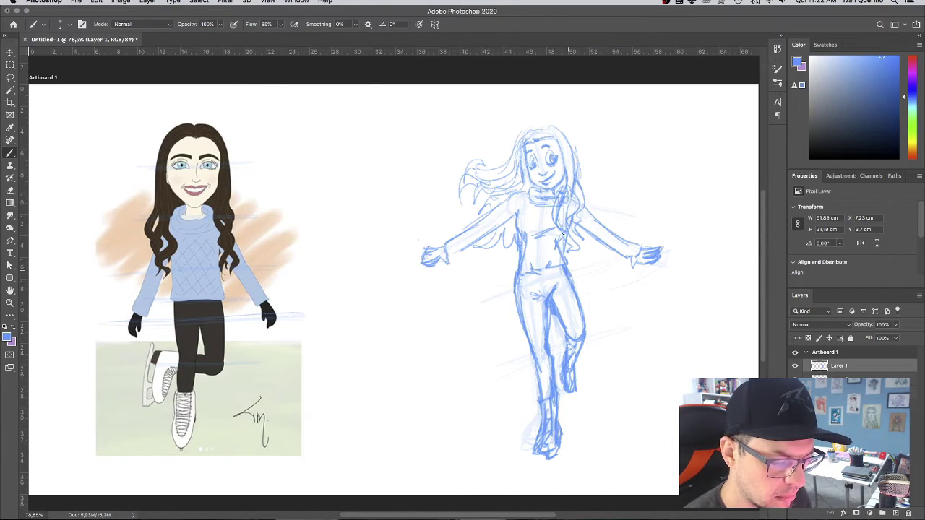
drag(562, 229, 588, 318)
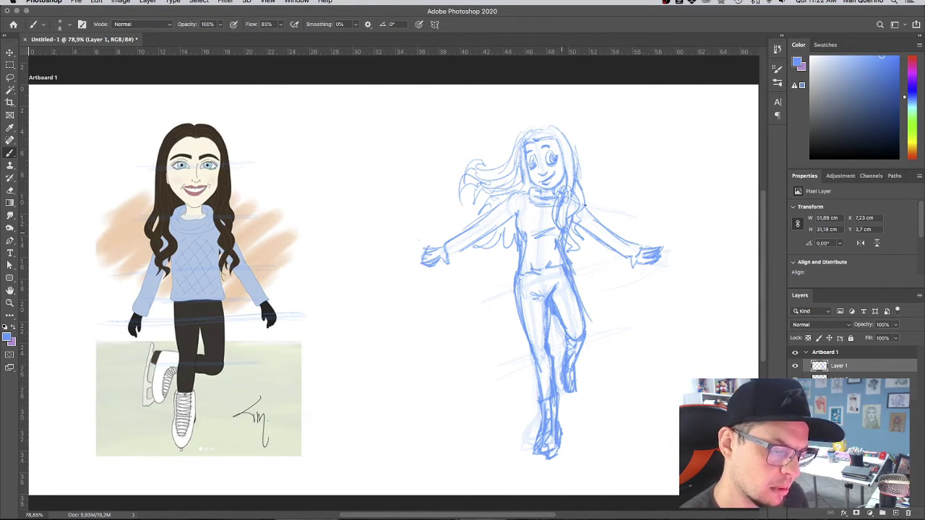
Reinforce the shoulder and sleeve lines of both outstretched arms.
drag(571, 219, 601, 241)
drag(568, 198, 595, 222)
mouse_move(516, 192)
mouse_down()
mouse_move(532, 187)
mouse_move(454, 254)
mouse_up()
drag(581, 216, 630, 253)
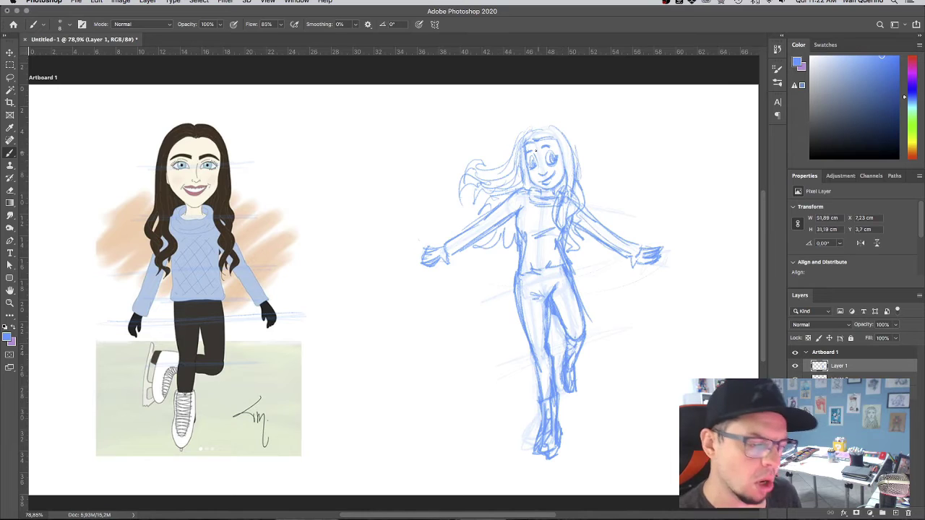
Raise the crown of the hair and strengthen the outlines of the head and the flowing locks.
mouse_move(526, 144)
mouse_down()
mouse_move(529, 182)
mouse_move(553, 189)
mouse_move(558, 141)
mouse_move(561, 153)
mouse_move(527, 129)
mouse_move(555, 127)
mouse_move(542, 123)
mouse_move(569, 133)
mouse_move(578, 185)
mouse_up()
mouse_move(508, 157)
mouse_down()
mouse_move(458, 186)
mouse_move(502, 168)
mouse_move(510, 190)
mouse_up()
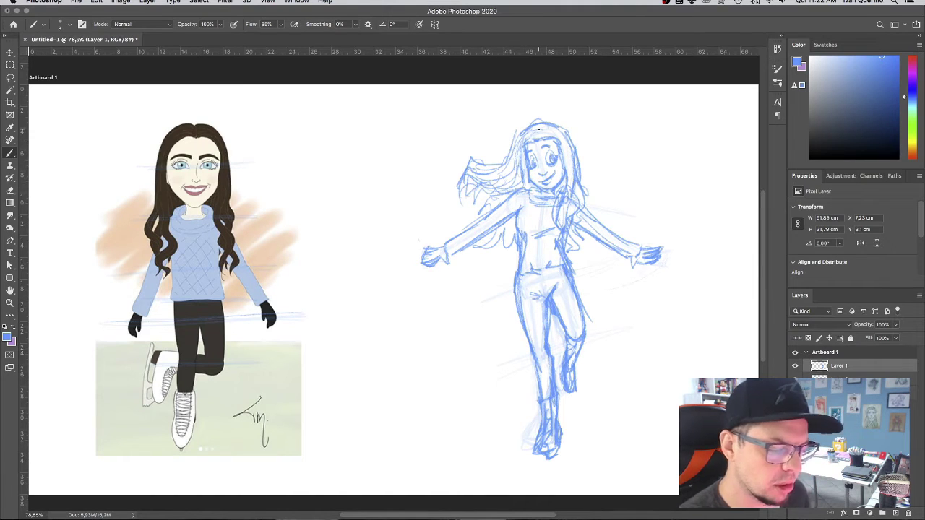
Darken the lines between the legs, the crotch folds and the sweater's hem.
mouse_move(547, 302)
mouse_down()
mouse_move(552, 359)
mouse_move(529, 329)
mouse_move(539, 386)
mouse_up()
drag(563, 344, 562, 382)
drag(545, 308, 542, 300)
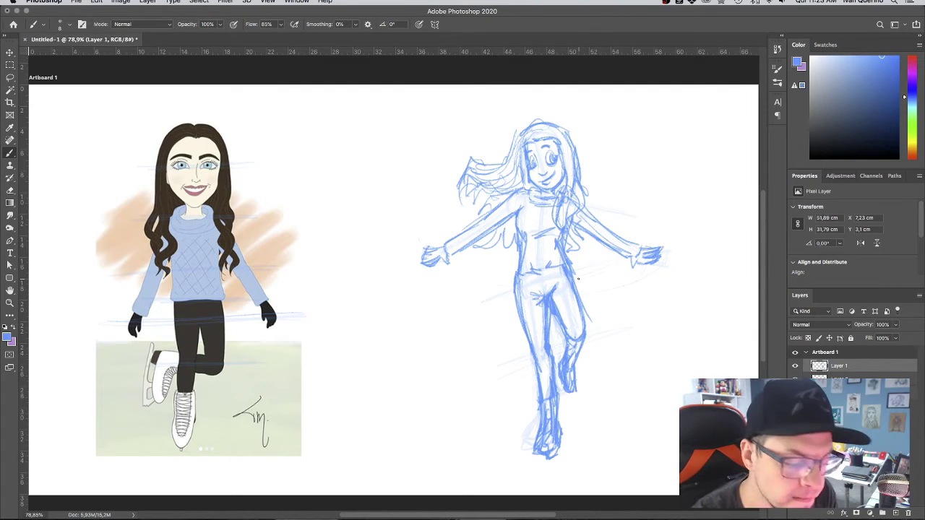
drag(535, 271, 546, 268)
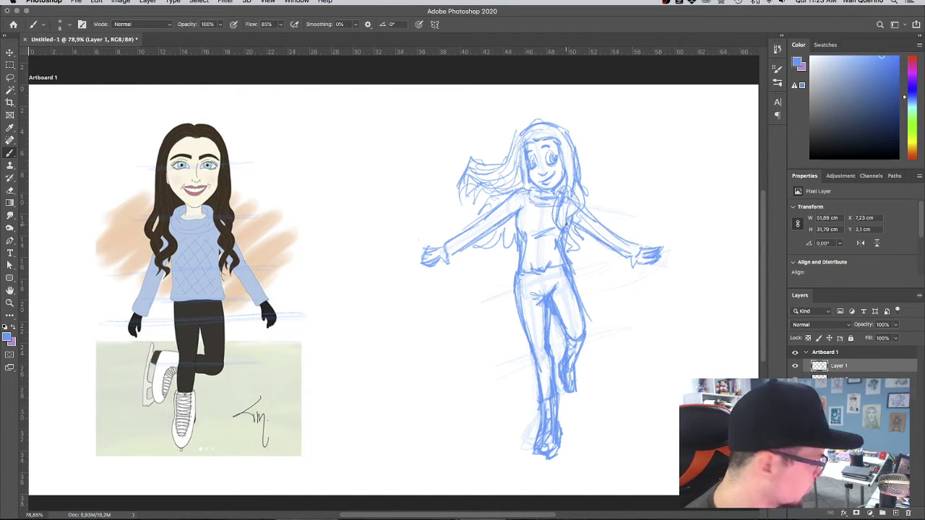
Select the face and the top of the hair with the Lasso tool, ready for moving.
key(l)
mouse_move(536, 118)
mouse_down()
mouse_move(518, 166)
mouse_move(539, 192)
mouse_move(556, 190)
mouse_move(573, 158)
mouse_move(562, 125)
mouse_move(528, 126)
mouse_up()
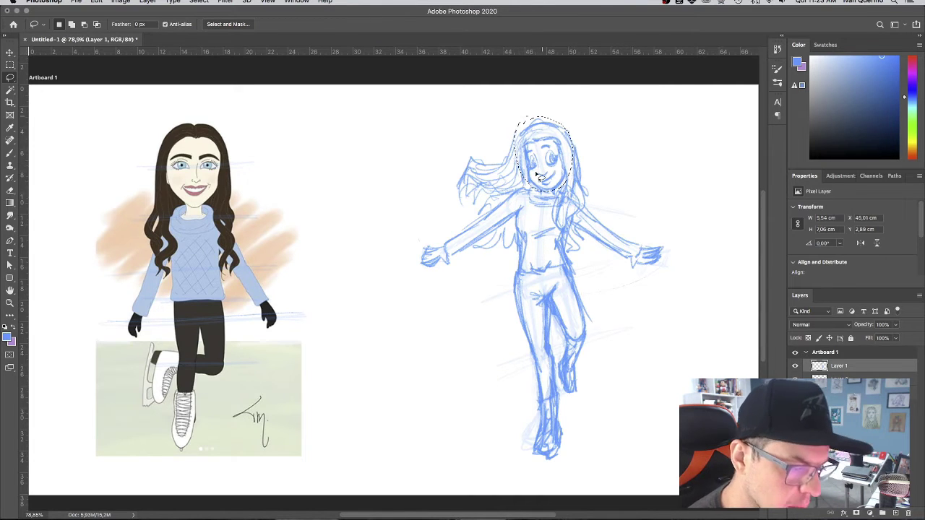
key(v)
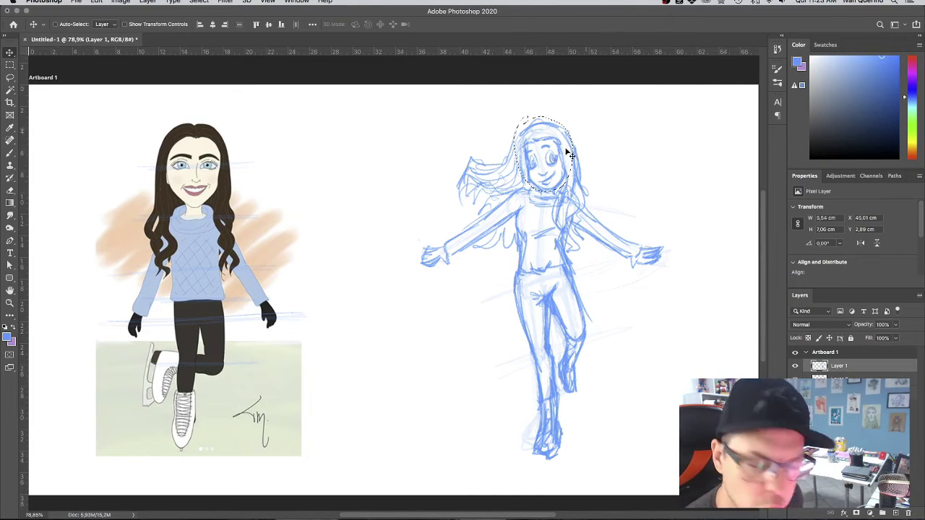
Try shifting the selected head slightly down and toward the reference picture, and undo the move.
drag(554, 170, 558, 161)
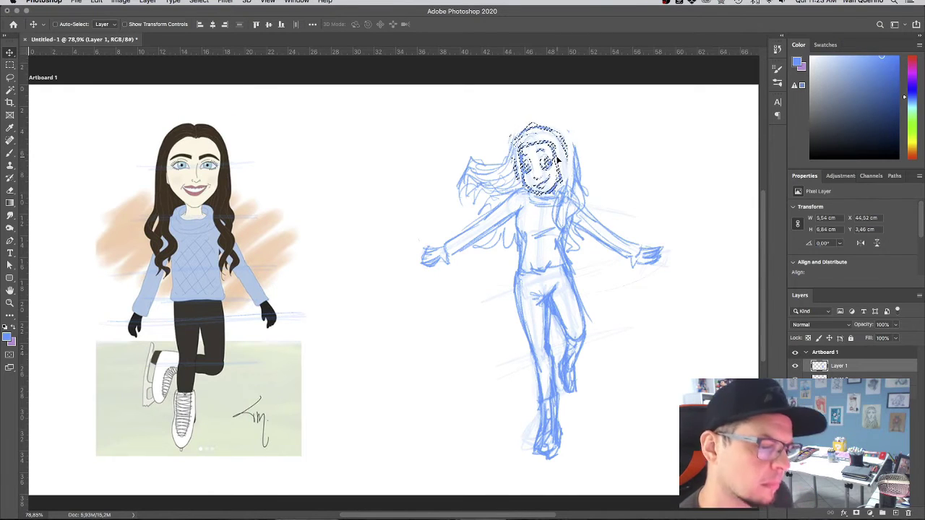
key(ctrl+d)
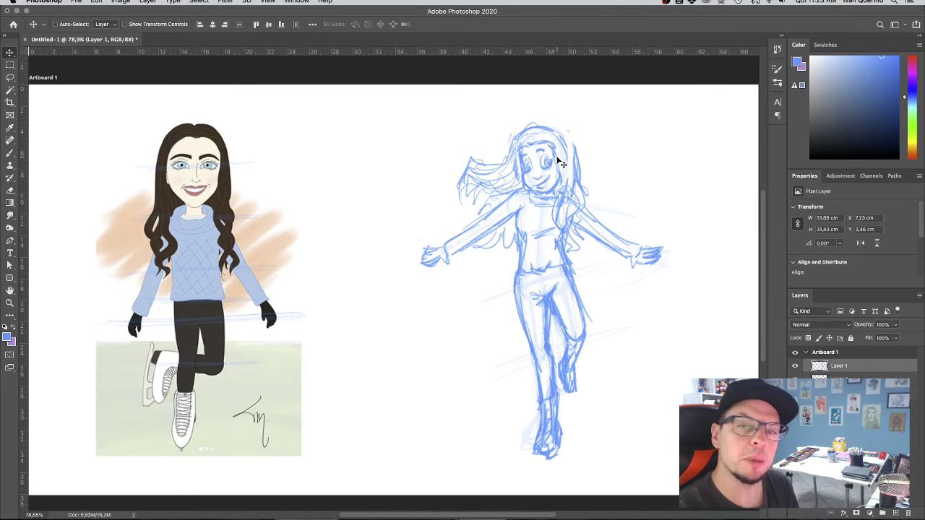
key(super+z)
key(super+z)
key(super+z)
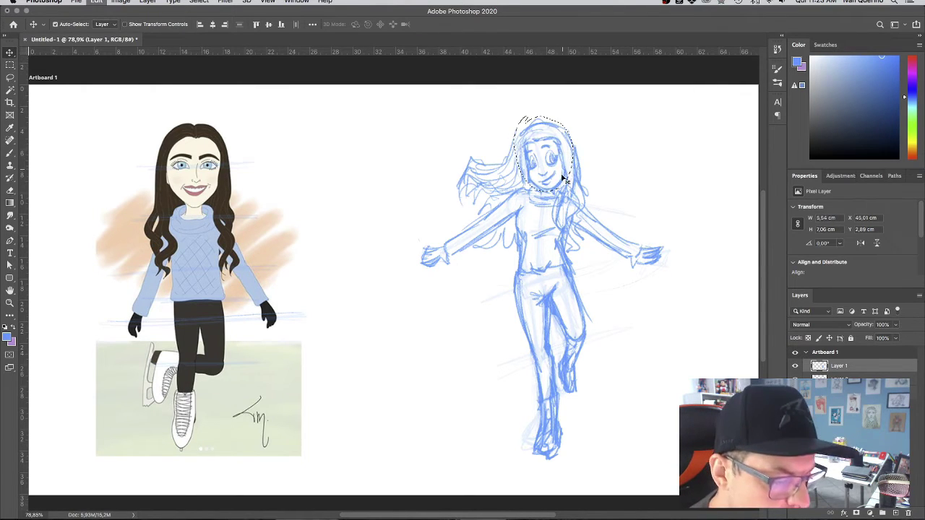
Shift the selected head slightly toward the reference picture and deselect it.
drag(566, 184, 561, 172)
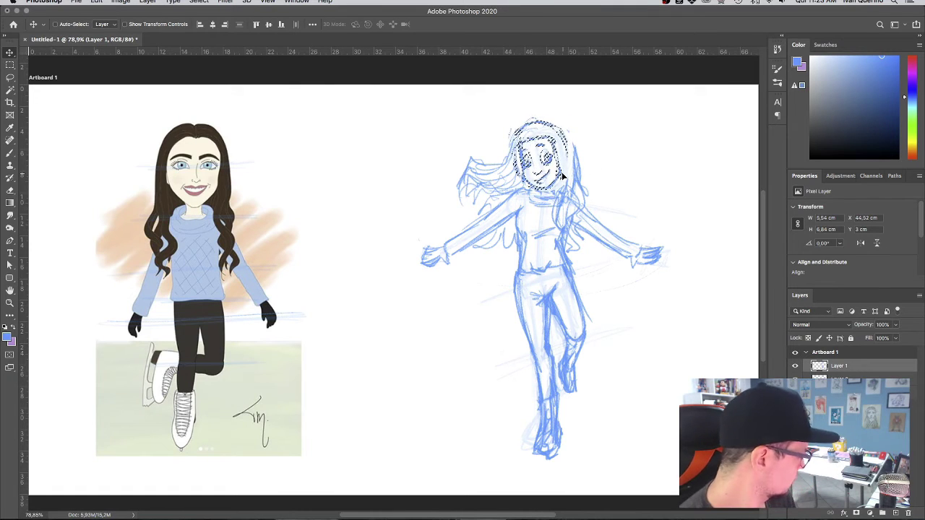
key(ctrl+d)
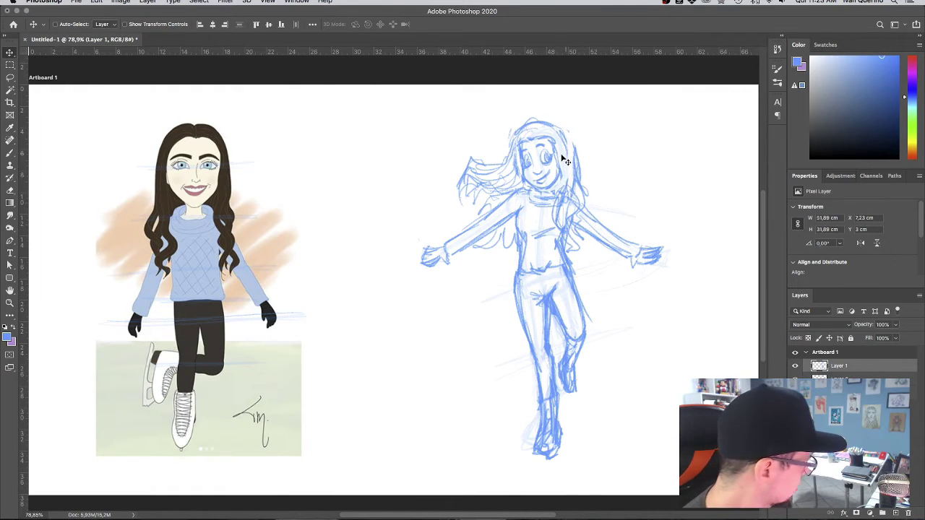
Darken the hair beside the face, add curled tips to the flowing locks and redraw the sweater's hem.
key(b)
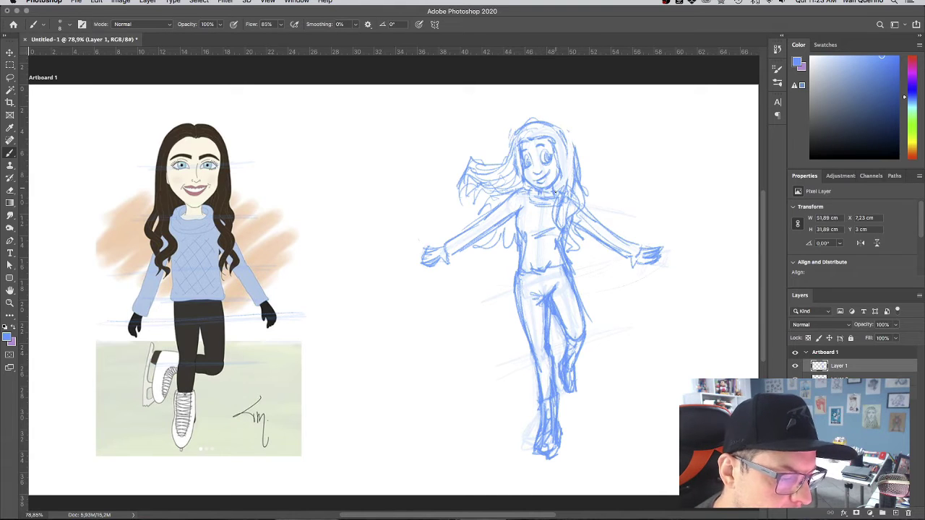
mouse_move(565, 182)
mouse_down()
mouse_move(560, 155)
mouse_move(568, 189)
mouse_up()
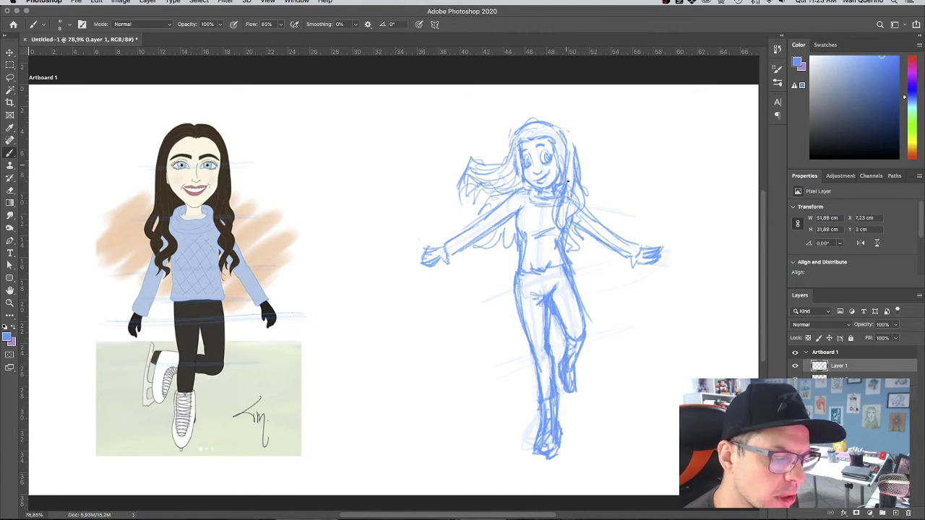
mouse_move(571, 150)
mouse_down()
mouse_move(537, 125)
mouse_move(514, 165)
mouse_move(510, 151)
mouse_move(467, 177)
mouse_move(449, 160)
mouse_up()
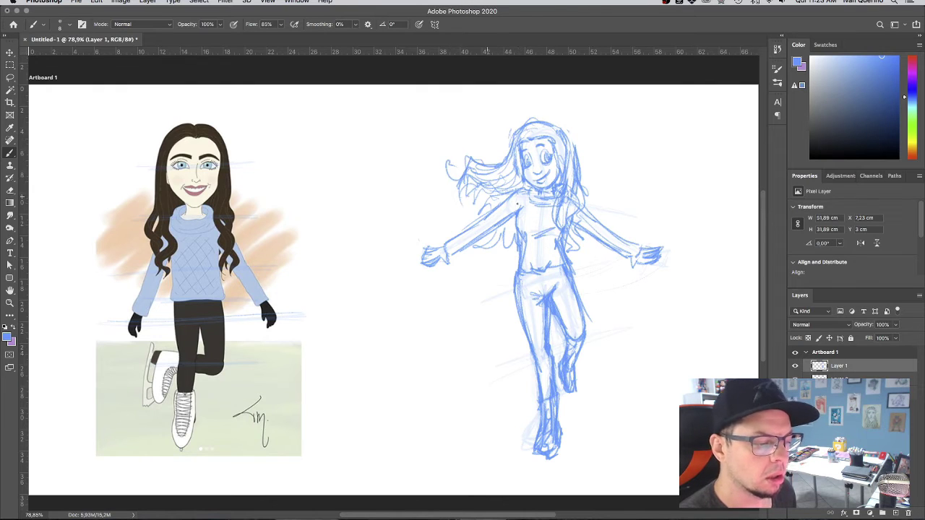
drag(487, 196, 518, 204)
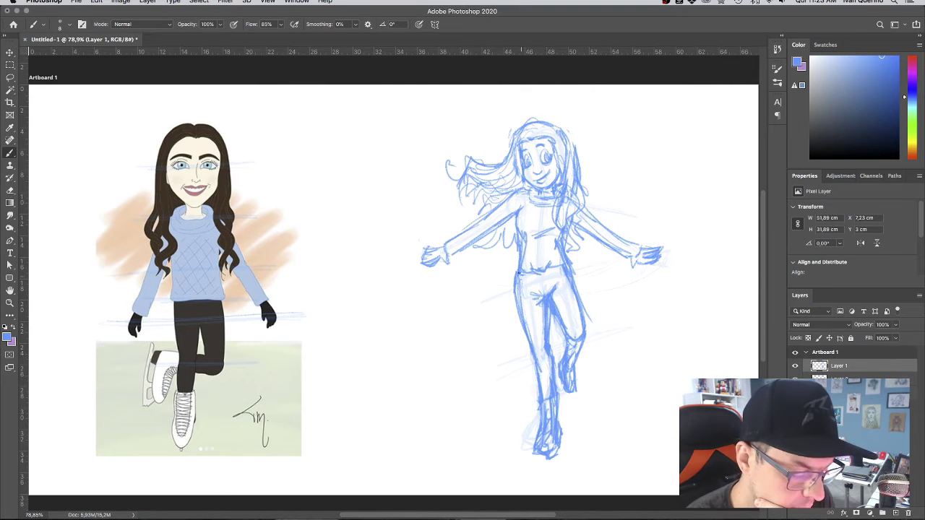
mouse_move(518, 275)
mouse_down()
mouse_move(540, 407)
mouse_move(562, 267)
mouse_up()
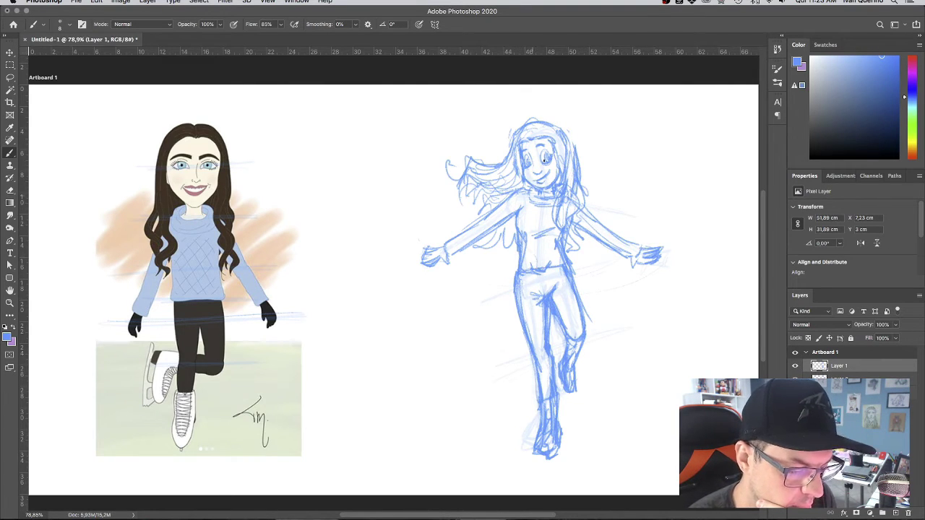
drag(561, 149, 563, 228)
mouse_move(499, 190)
mouse_down()
mouse_move(462, 216)
mouse_move(456, 205)
mouse_move(471, 211)
mouse_move(523, 190)
mouse_move(482, 196)
mouse_up()
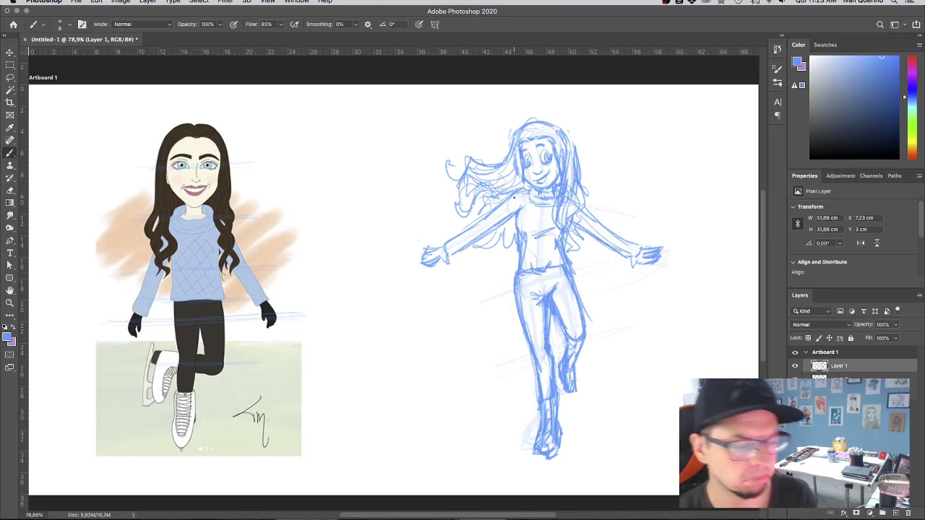
Shade in both gloved hands at the ends of the outstretched arms.
drag(616, 252, 650, 263)
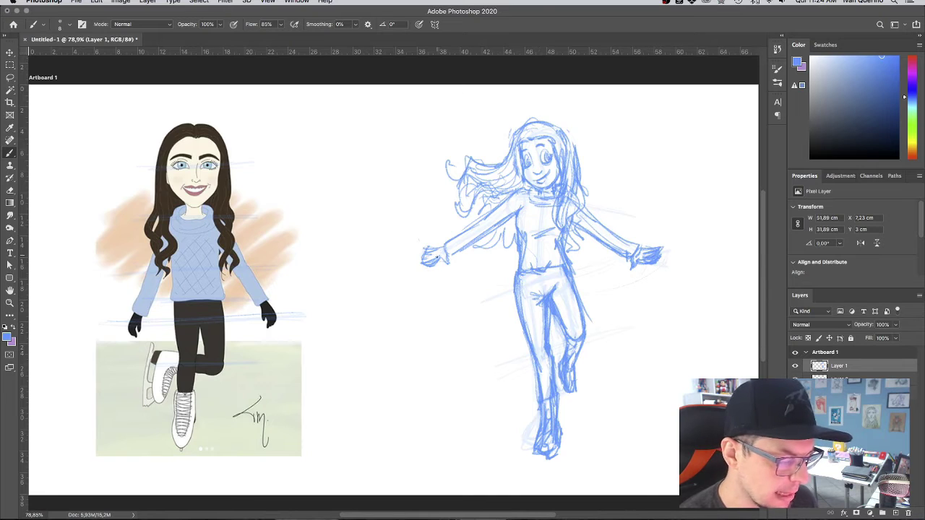
mouse_move(423, 259)
mouse_down()
mouse_move(467, 229)
mouse_move(449, 254)
mouse_move(487, 233)
mouse_up()
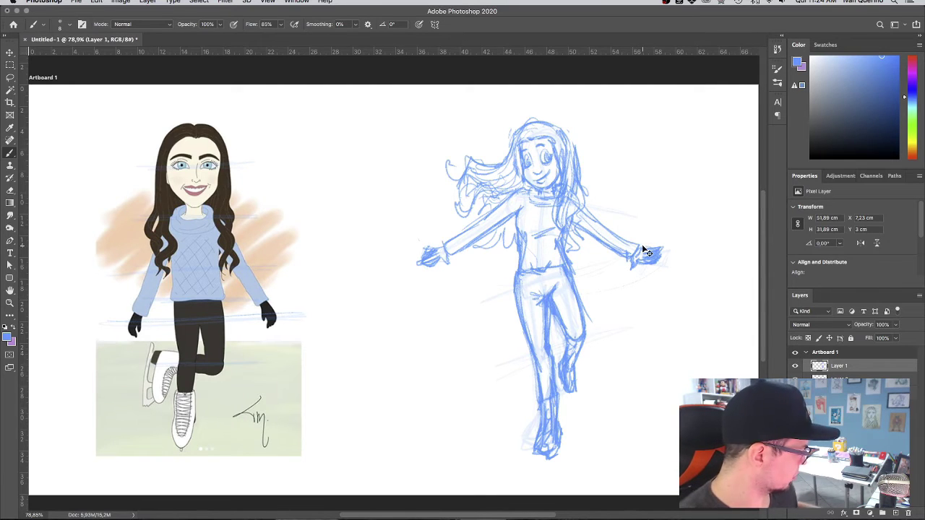
key(super+u)
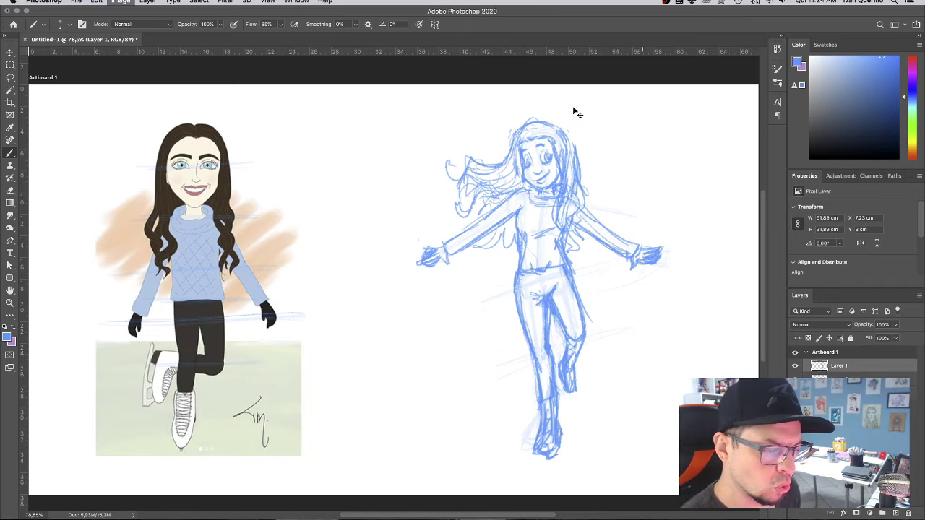
key(super+l)
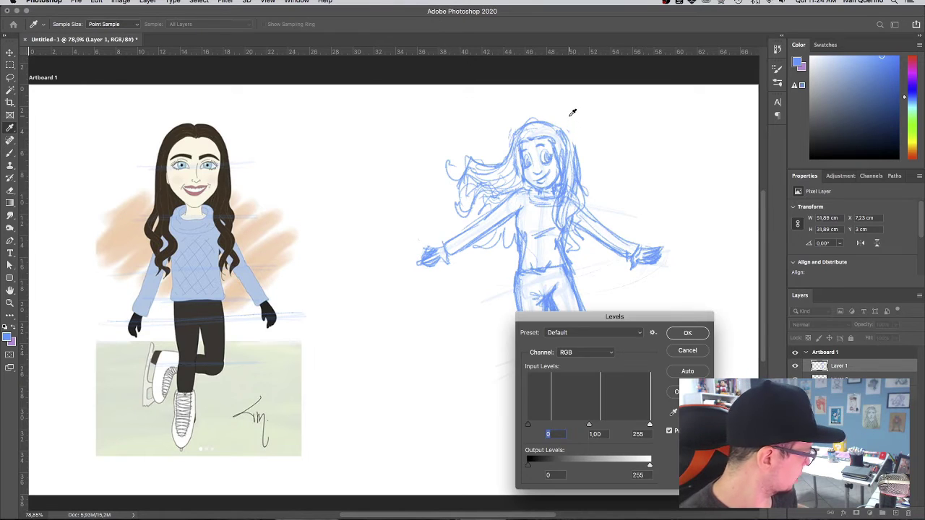
key(Escape)
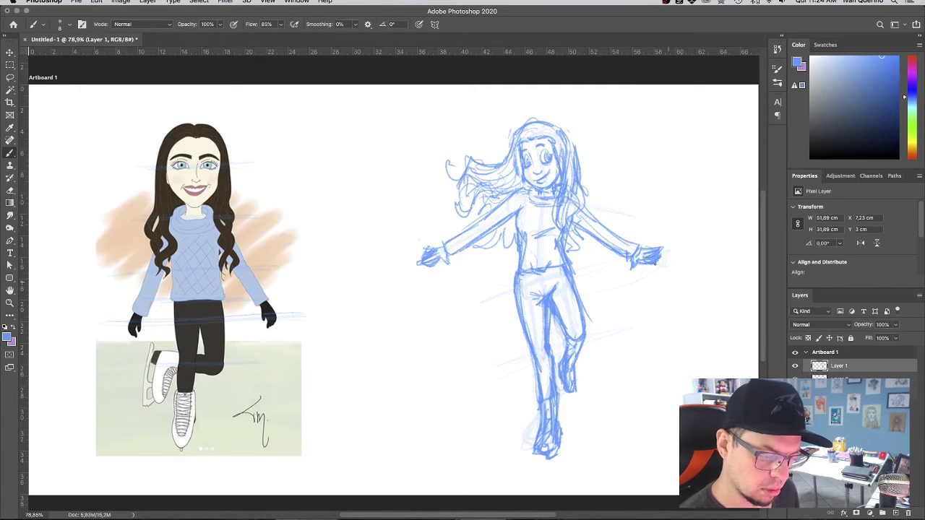
Select the whole sketched skater with the Lasso tool, rotate it by -2.09° and deselect it.
key(l)
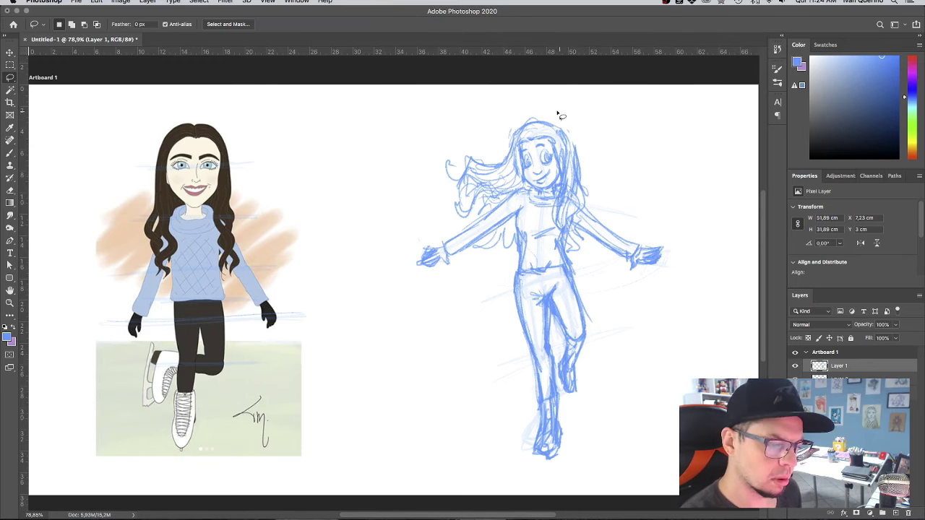
mouse_move(555, 107)
mouse_down()
mouse_move(388, 248)
mouse_move(602, 471)
mouse_move(630, 136)
mouse_move(554, 107)
mouse_up()
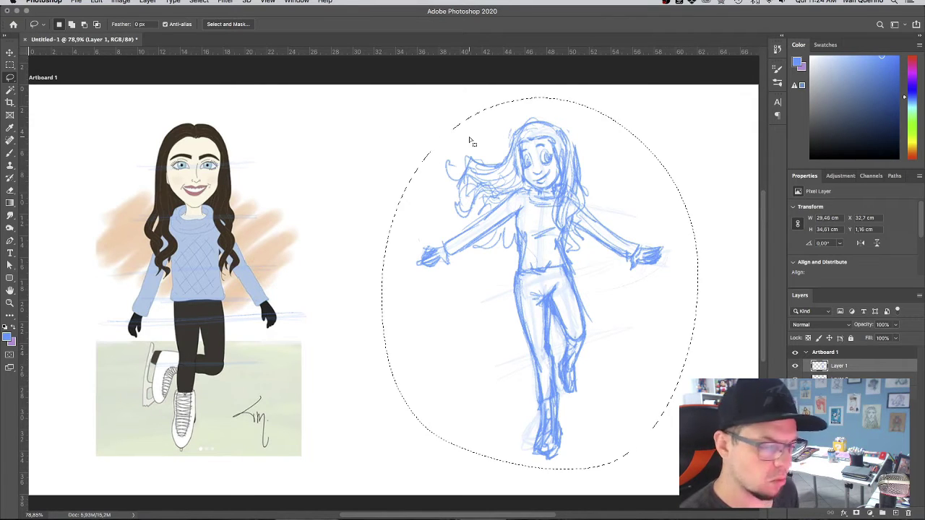
key(super+t)
mouse_move(704, 94)
mouse_down()
mouse_move(689, 92)
mouse_move(699, 96)
mouse_move(692, 108)
mouse_up()
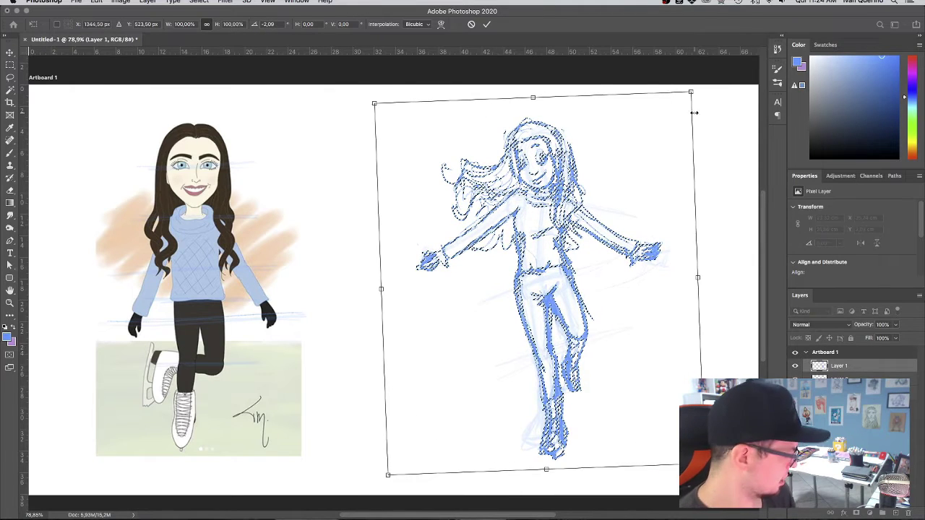
key(Return)
key(super+d)
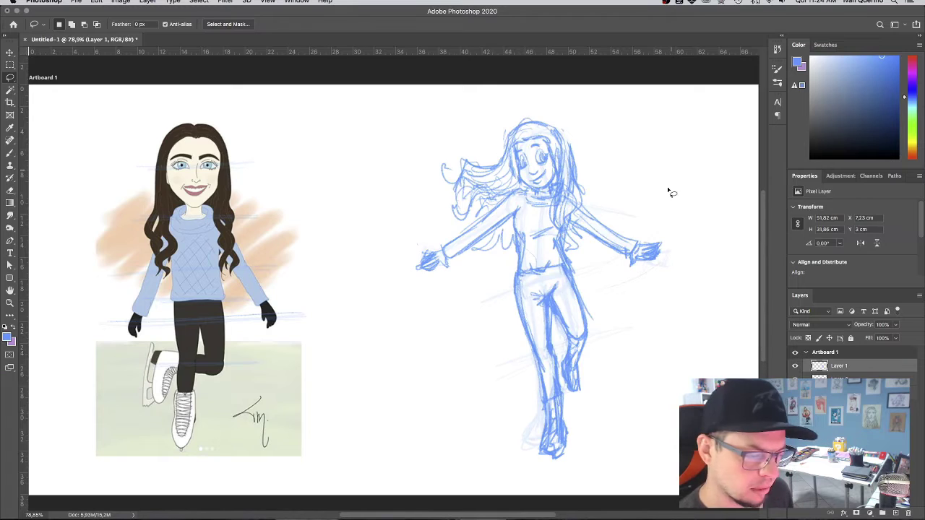
Sketch a nearly horizontal ground line under the standing skate and darken the hair strands falling over the shoulder.
key(b)
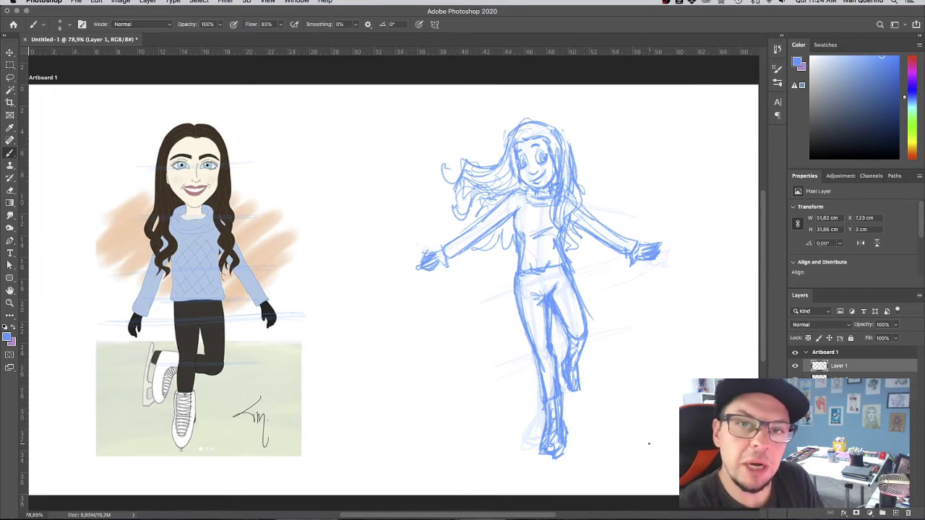
drag(493, 456, 630, 450)
drag(565, 450, 621, 448)
drag(470, 458, 628, 450)
drag(539, 452, 460, 454)
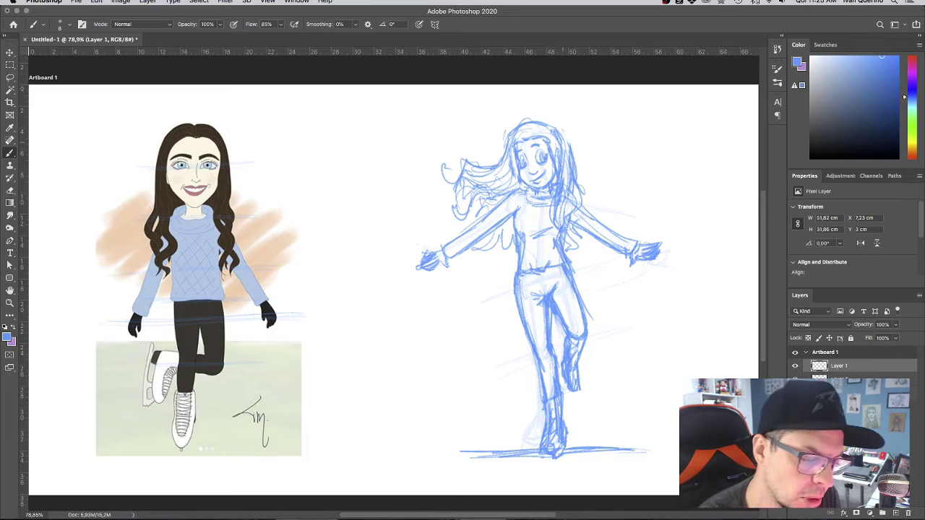
drag(568, 137, 568, 214)
drag(566, 190, 579, 203)
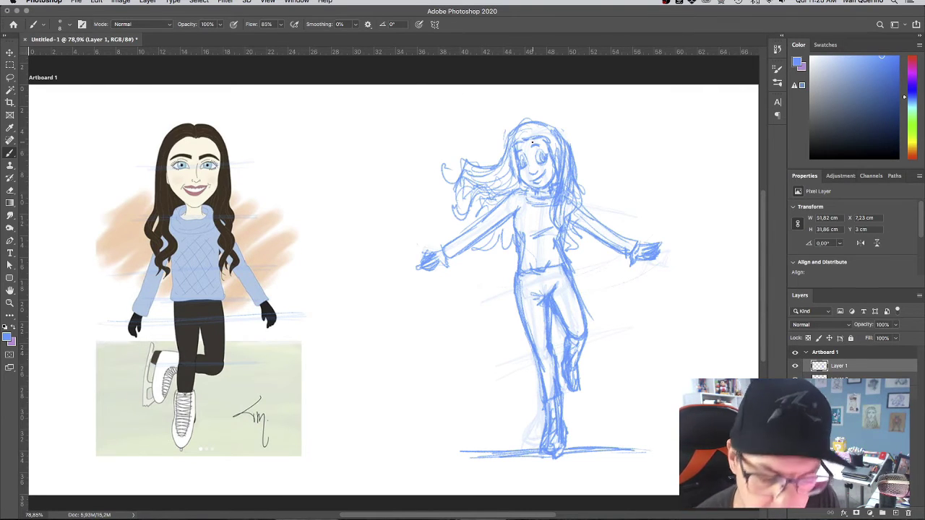
Hide the skeleton layer, fade the blue sketch layer to a faint guide and add a new layer above it.
click(795, 379)
click(896, 325)
click(896, 513)
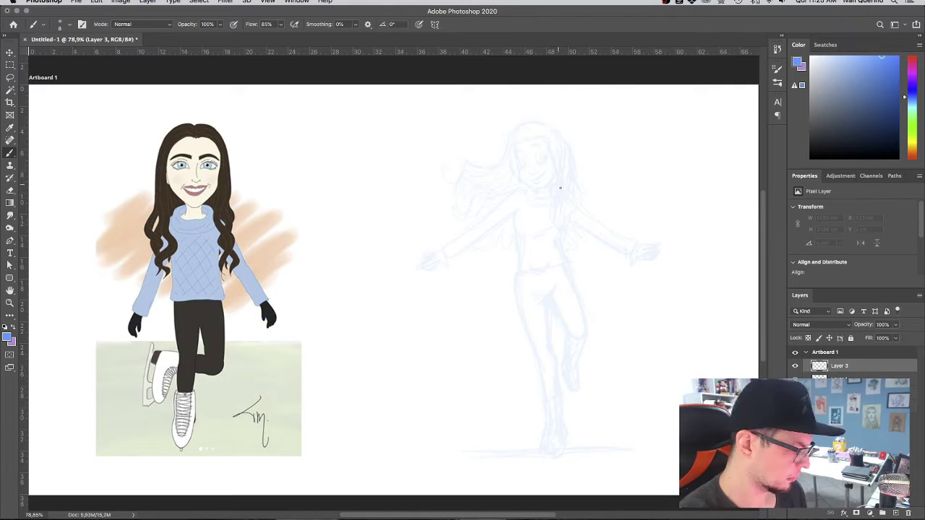
Choose an inking brush preset and set the foreground colour to black.
click(777, 83)
click(712, 210)
click(778, 83)
click(811, 158)
Ink the locks blowing behind the head and the hair tips below the arm, enlarging the brush and undoing unwanted strokes.
mouse_move(520, 127)
mouse_down()
mouse_move(489, 171)
mouse_move(449, 168)
mouse_up()
mouse_move(462, 168)
mouse_down()
mouse_move(504, 160)
mouse_move(450, 166)
mouse_move(510, 160)
mouse_move(463, 189)
mouse_up()
key(super+z)
key(super+z)
key(])
key(super+z)
mouse_move(471, 186)
mouse_down()
mouse_move(515, 174)
mouse_move(445, 201)
mouse_up()
mouse_move(448, 203)
mouse_down()
mouse_move(515, 187)
mouse_move(470, 217)
mouse_up()
mouse_move(468, 204)
mouse_down()
mouse_move(454, 211)
mouse_move(475, 247)
mouse_up()
mouse_move(513, 227)
mouse_down()
mouse_move(480, 255)
mouse_move(506, 257)
mouse_up()
drag(509, 220, 500, 264)
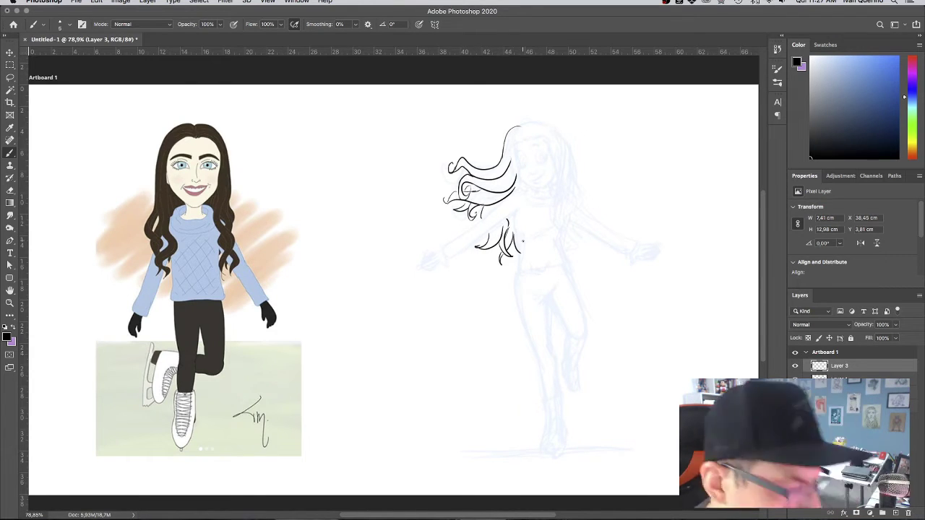
Ink the face outline and jaw and the long wavy hair falling over the shoulder, undoing the last stray stroke.
mouse_move(522, 130)
mouse_down()
mouse_move(513, 152)
mouse_move(534, 190)
mouse_up()
drag(552, 169, 537, 189)
mouse_move(546, 143)
mouse_down()
mouse_move(551, 239)
mouse_move(564, 218)
mouse_up()
mouse_move(566, 192)
mouse_down()
mouse_move(555, 236)
mouse_move(565, 253)
mouse_up()
drag(561, 236, 570, 248)
mouse_move(568, 188)
mouse_down()
mouse_move(576, 213)
mouse_move(567, 225)
mouse_up()
drag(572, 221, 564, 231)
mouse_move(576, 200)
mouse_down()
mouse_move(548, 127)
mouse_move(566, 140)
mouse_move(564, 193)
mouse_up()
key(super+z)
Ink the crown of the hair and the hairline, and add strand lines down the hair over the shoulder.
mouse_move(520, 126)
mouse_down()
mouse_move(557, 127)
mouse_move(567, 153)
mouse_up()
drag(525, 138, 556, 150)
mouse_move(533, 124)
mouse_down()
mouse_move(524, 136)
mouse_move(559, 193)
mouse_up()
drag(571, 169, 574, 187)
drag(562, 200, 567, 221)
Add inner strand lines to the locks blowing behind the head and to the hair tips below the arm.
drag(516, 159, 499, 188)
drag(509, 179, 478, 201)
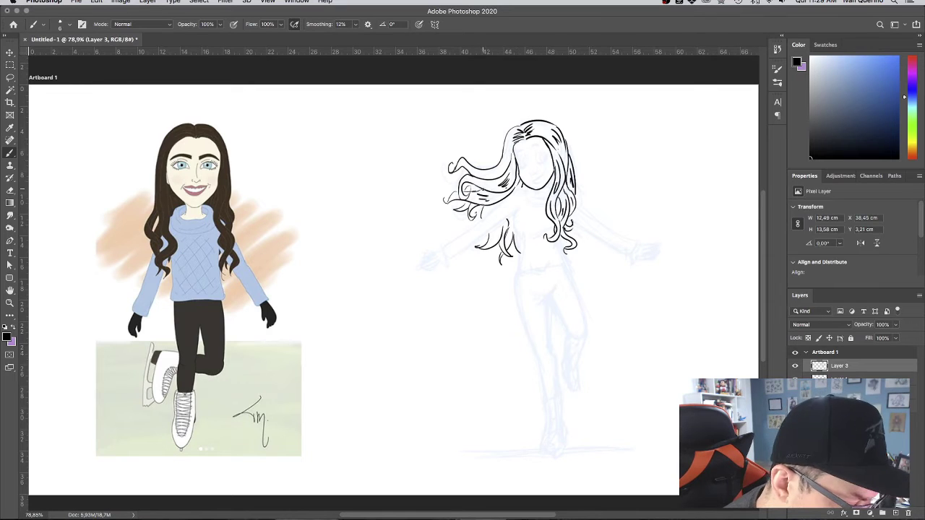
drag(506, 164, 470, 192)
drag(481, 180, 447, 203)
drag(500, 167, 461, 162)
drag(500, 227, 494, 238)
Ink the neck, turtleneck collar and sweater side with its chest folds, and outline the sleeve below the blowing hair.
mouse_move(529, 188)
mouse_down()
mouse_move(525, 196)
mouse_move(539, 199)
mouse_up()
mouse_move(533, 190)
mouse_down()
mouse_move(526, 206)
mouse_move(545, 197)
mouse_up()
mouse_move(514, 208)
mouse_down()
mouse_move(519, 237)
mouse_move(553, 229)
mouse_up()
drag(519, 235, 520, 255)
drag(515, 209, 496, 227)
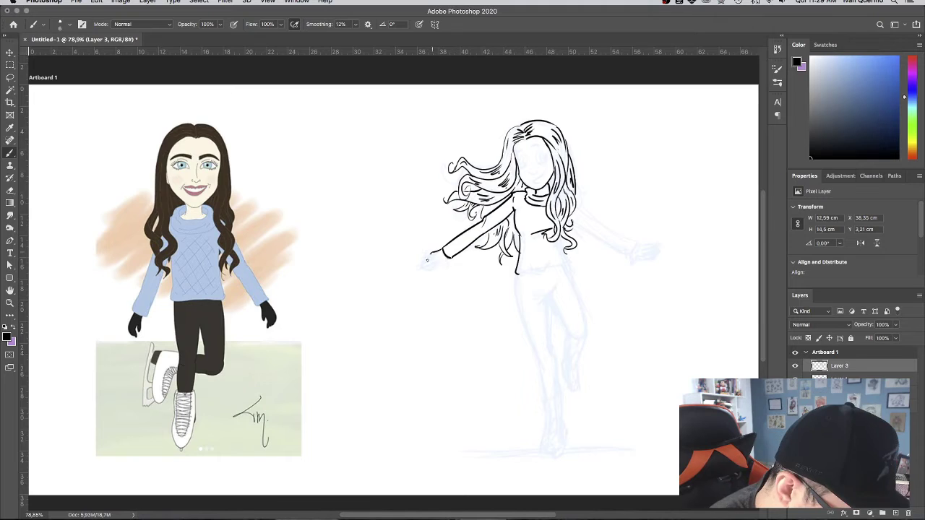
Ink the hand at the end of the finished sleeve and draw the sweater's hem.
drag(431, 253, 421, 267)
mouse_move(424, 268)
mouse_down()
mouse_move(449, 264)
mouse_move(427, 261)
mouse_up()
drag(517, 272, 568, 263)
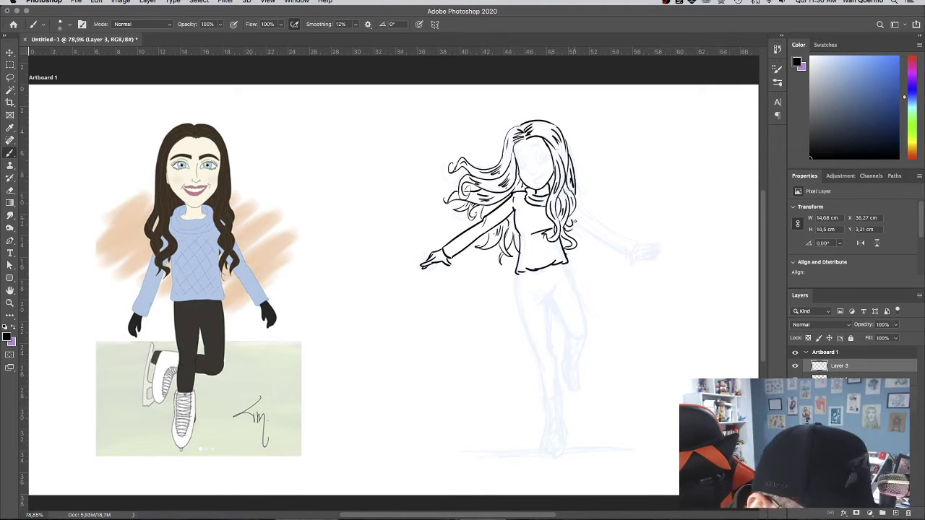
Ink the other outstretched sleeve and its cuff and hand, undoing and redrawing strokes as needed.
drag(570, 215, 625, 252)
mouse_move(574, 199)
mouse_down()
mouse_move(636, 245)
mouse_move(663, 253)
mouse_move(639, 255)
mouse_up()
key(super+z)
key(super+z)
mouse_move(648, 249)
mouse_down()
mouse_move(659, 244)
mouse_move(622, 265)
mouse_up()
Ink the outer edge of the standing leg and outline its skate boot, undoing and redrawing the boot's lines.
mouse_move(515, 273)
mouse_down()
mouse_move(545, 399)
mouse_move(558, 395)
mouse_up()
drag(543, 404, 561, 444)
drag(546, 402, 551, 447)
key(super+z)
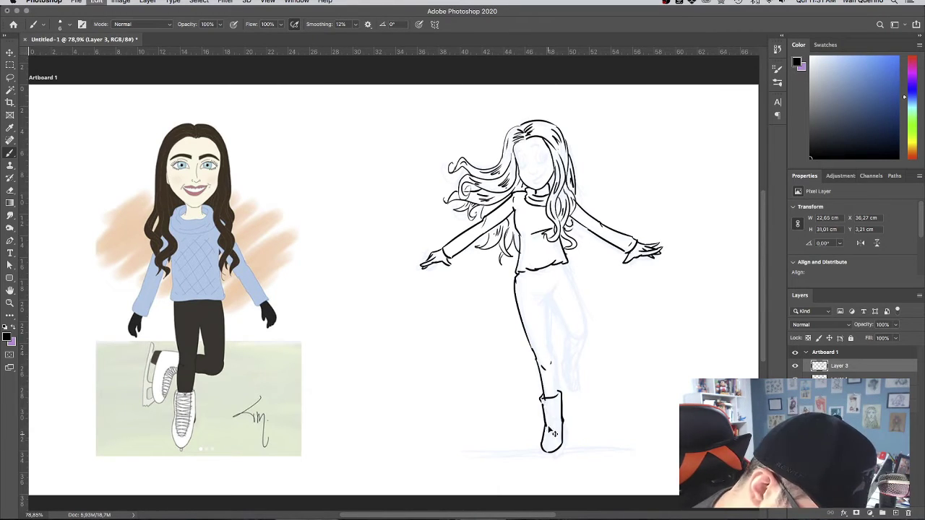
drag(545, 400, 546, 436)
drag(557, 398, 561, 448)
drag(564, 423, 562, 437)
Ink the inner edge of the standing leg down to the boot and add the crease lines at the crotch.
drag(557, 295, 540, 390)
key(super+z)
drag(539, 363, 544, 398)
mouse_move(555, 392)
mouse_down()
mouse_move(556, 362)
mouse_move(541, 392)
mouse_up()
key(super+z)
drag(552, 305, 556, 360)
drag(562, 279, 547, 307)
drag(534, 301, 546, 305)
drag(544, 271, 547, 295)
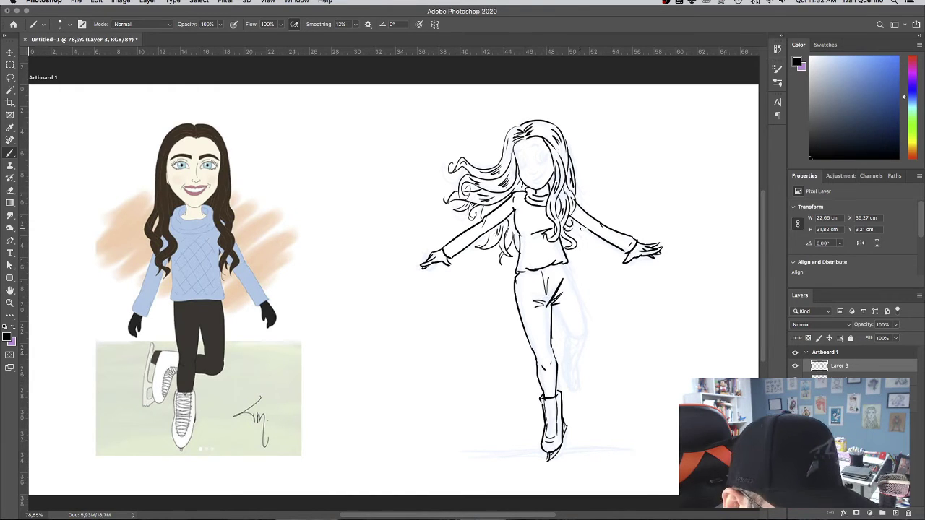
Ink the raised bent leg from hip to knee and outline its skate boot behind the knee.
drag(570, 266, 575, 340)
drag(554, 306, 571, 338)
mouse_move(565, 349)
mouse_down()
mouse_move(585, 344)
mouse_move(578, 365)
mouse_up()
drag(564, 343, 563, 361)
mouse_move(562, 361)
mouse_down()
mouse_move(578, 383)
mouse_move(568, 381)
mouse_up()
drag(576, 365, 565, 390)
Ink the eyes and other facial features over the faded sketch, undoing the last unwanted stroke.
mouse_move(526, 158)
mouse_down()
mouse_move(517, 167)
mouse_move(548, 153)
mouse_up()
drag(542, 154, 543, 175)
key(super+z)
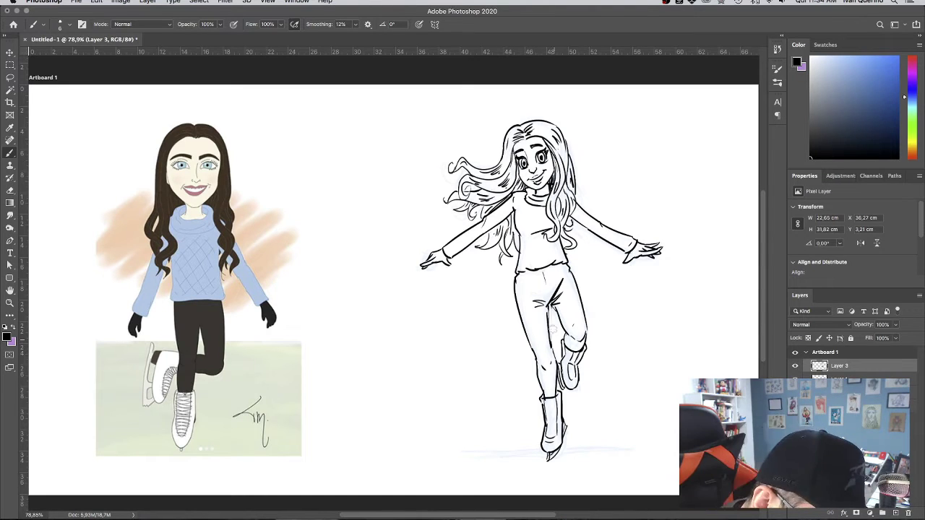
Select the crease lines at the crotch with the Lasso tool, shift them slightly and deselect them.
key(l)
drag(533, 308, 536, 310)
key(v)
mouse_move(555, 299)
mouse_down()
mouse_move(556, 290)
mouse_move(547, 331)
mouse_up()
key(super+d)
key(b)
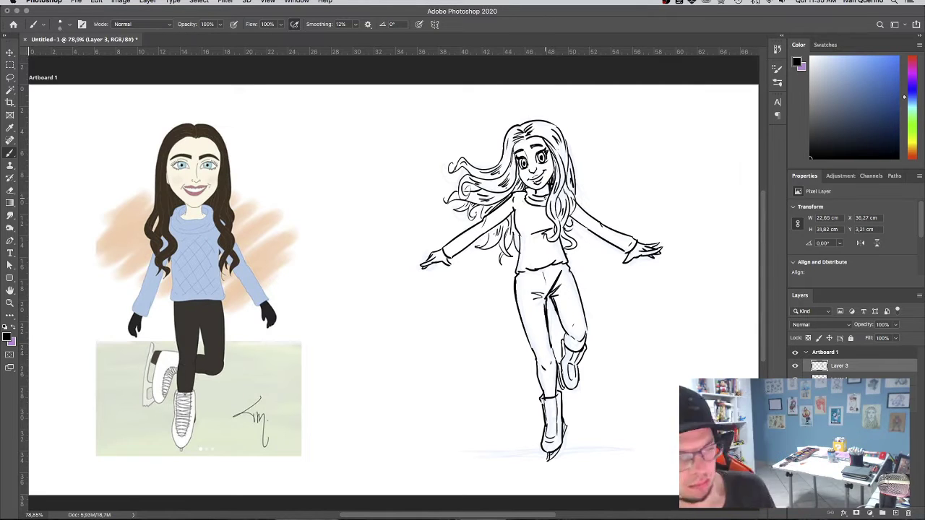
Select the mouth with the Lasso tool, shift it slightly and deselect it.
key(l)
drag(545, 165, 550, 172)
key(v)
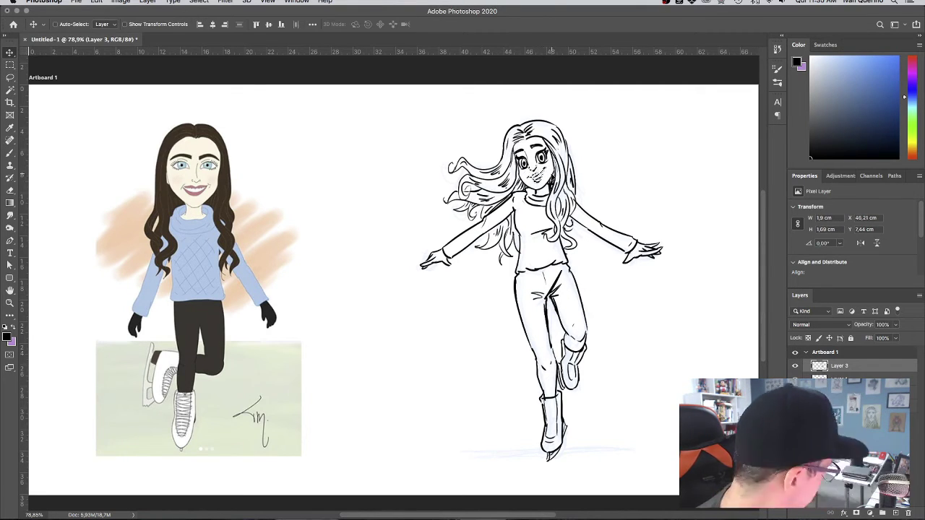
key(super+d)
key(b)
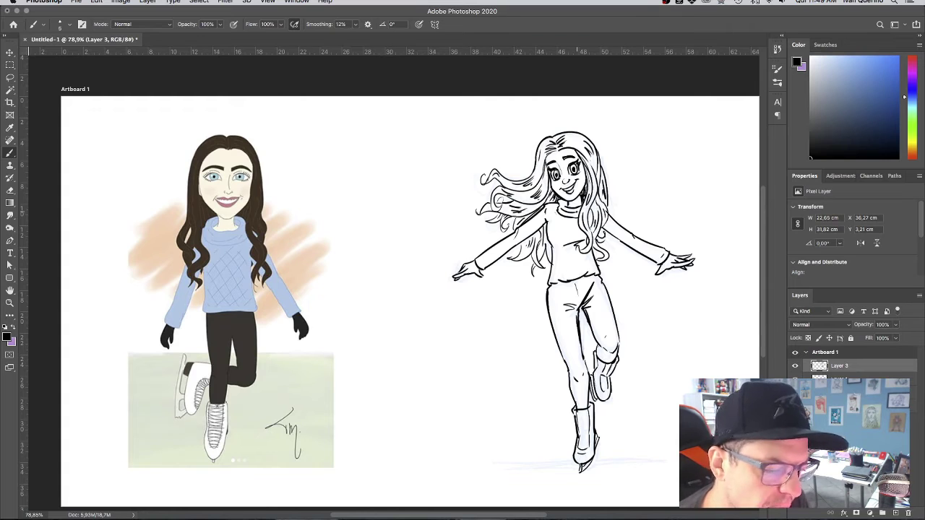
Select the figure above the waist with the Lasso tool, rotate it 4.31°, nudge it into line with the hips and deselect it.
key(l)
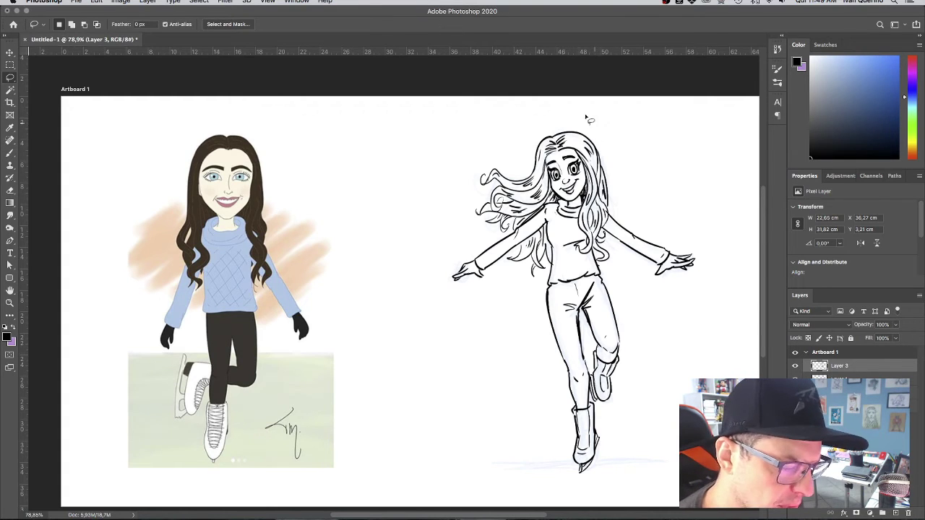
mouse_move(592, 119)
mouse_down()
mouse_move(513, 116)
mouse_move(432, 223)
mouse_move(448, 321)
mouse_move(522, 308)
mouse_move(556, 280)
mouse_move(678, 305)
mouse_move(688, 182)
mouse_move(587, 120)
mouse_up()
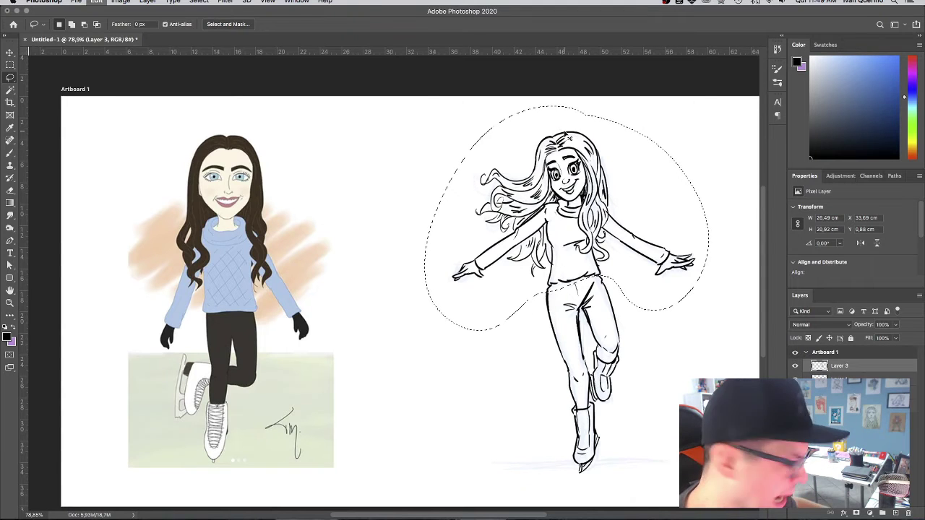
key(ctrl+t)
mouse_move(721, 109)
mouse_down()
mouse_move(737, 113)
mouse_move(690, 193)
mouse_up()
key(Right)
key(Right)
key(Right)
key(Right)
key(Right)
key(Right)
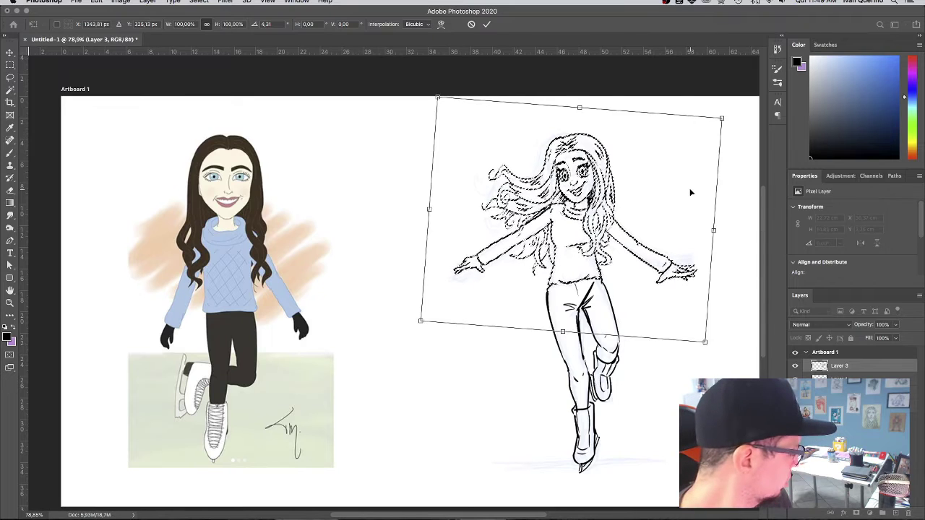
key(Return)
key(l)
key(ctrl+d)
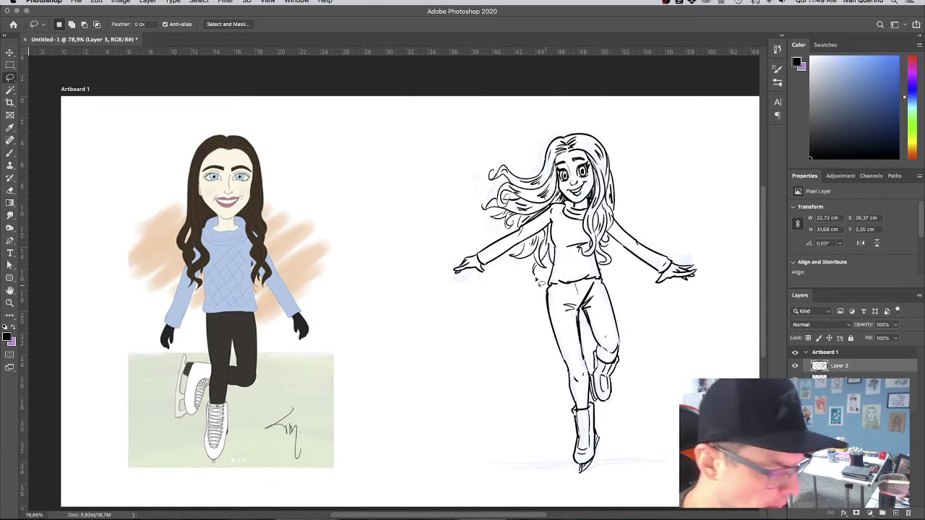
Clear away the faded blue sketch and add a new layer beneath the line art for the colours.
key(b)
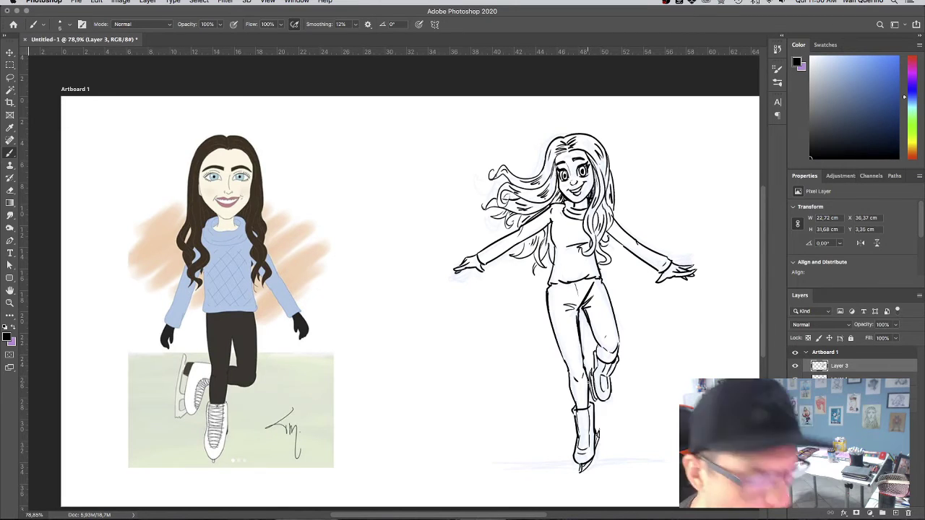
key(e)
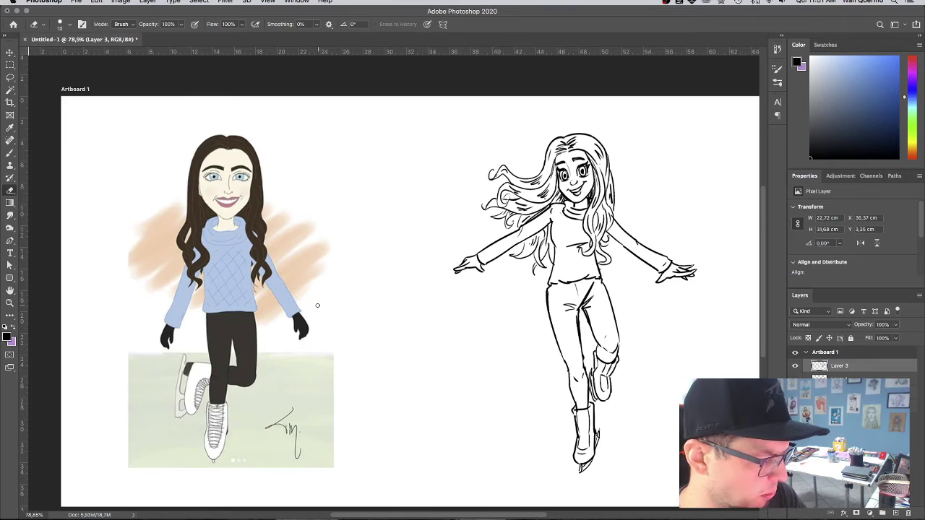
click(852, 381)
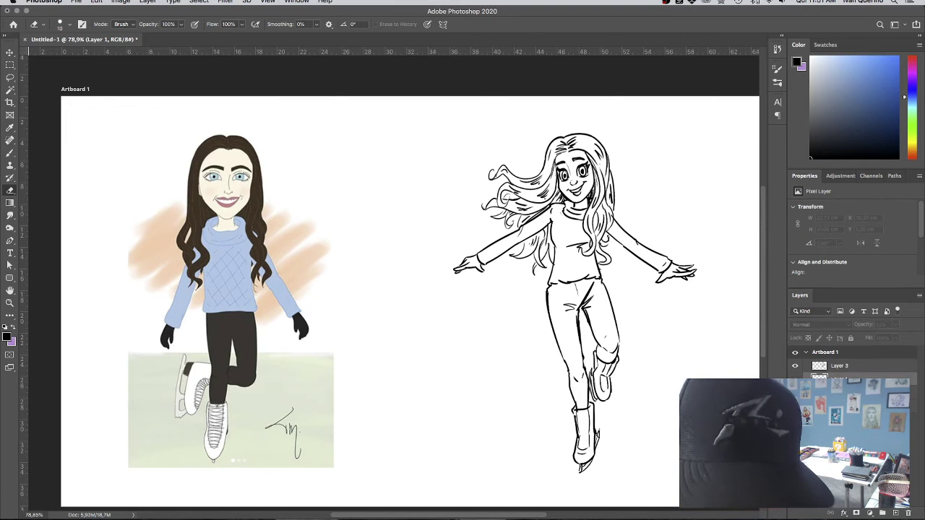
click(896, 513)
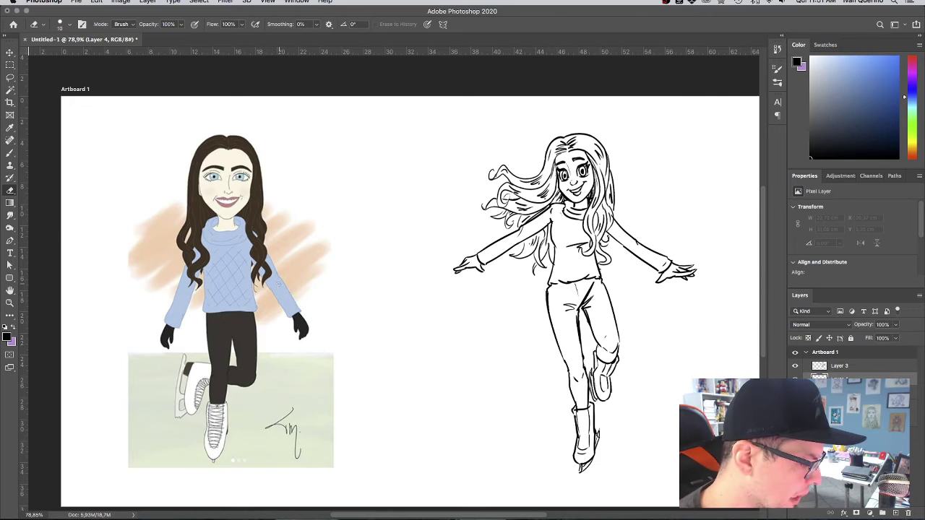
Paint the skater's face with the skin tone sampled from the reference, using a 30 px brush.
key(b)
alt+click(242, 181)
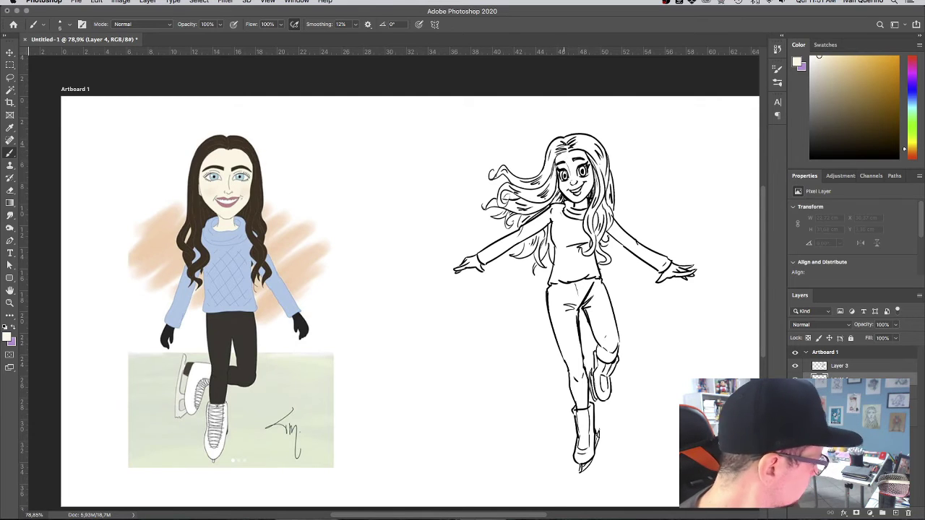
key(bracketright)
key(bracketright)
key(bracketright)
key(bracketright)
key(bracketright)
key(bracketright)
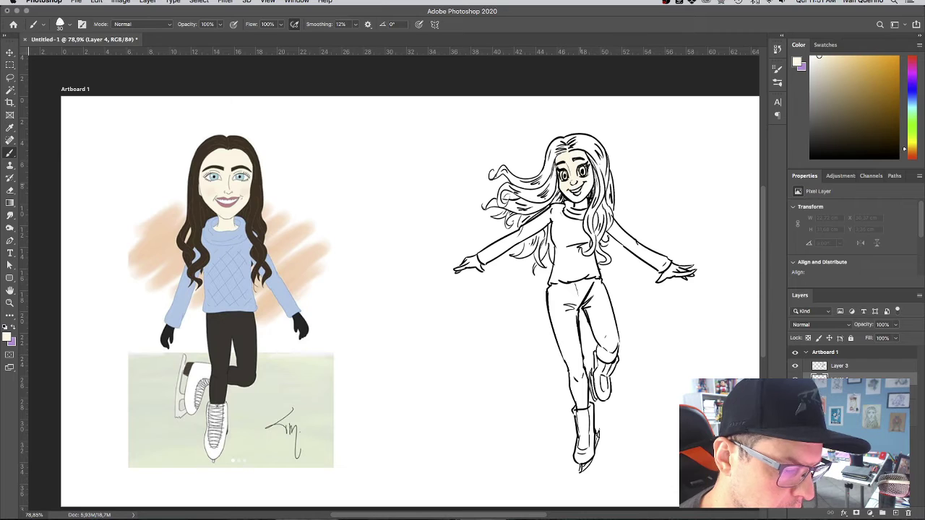
mouse_move(588, 180)
mouse_down()
mouse_move(585, 170)
mouse_move(575, 199)
mouse_up()
Fill all of the skater's hair with the dark brown sampled from the reference hair.
alt+click(250, 153)
mouse_move(563, 145)
mouse_down()
mouse_move(557, 177)
mouse_move(539, 209)
mouse_move(518, 221)
mouse_move(516, 206)
mouse_move(487, 206)
mouse_move(524, 199)
mouse_move(499, 202)
mouse_move(548, 181)
mouse_move(502, 173)
mouse_move(540, 183)
mouse_move(510, 187)
mouse_up()
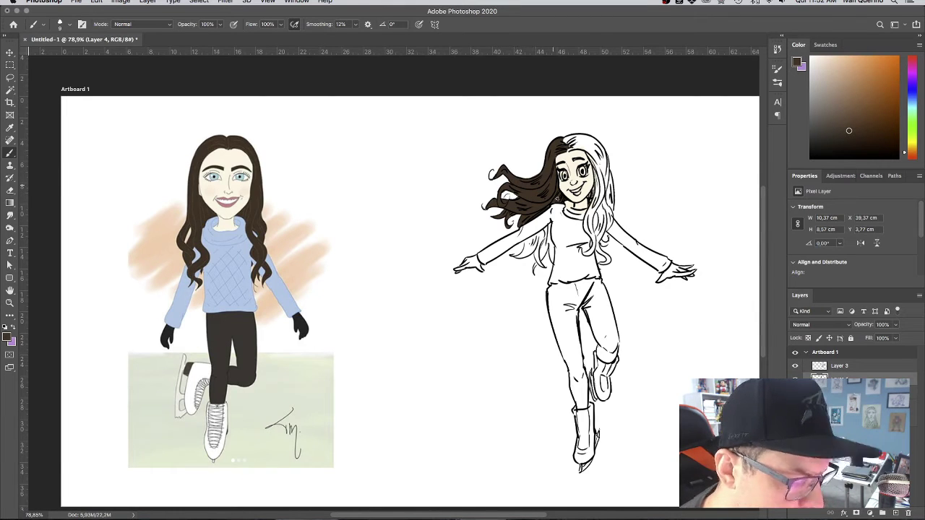
mouse_move(522, 240)
mouse_down()
mouse_move(535, 254)
mouse_move(549, 230)
mouse_move(536, 268)
mouse_move(542, 246)
mouse_up()
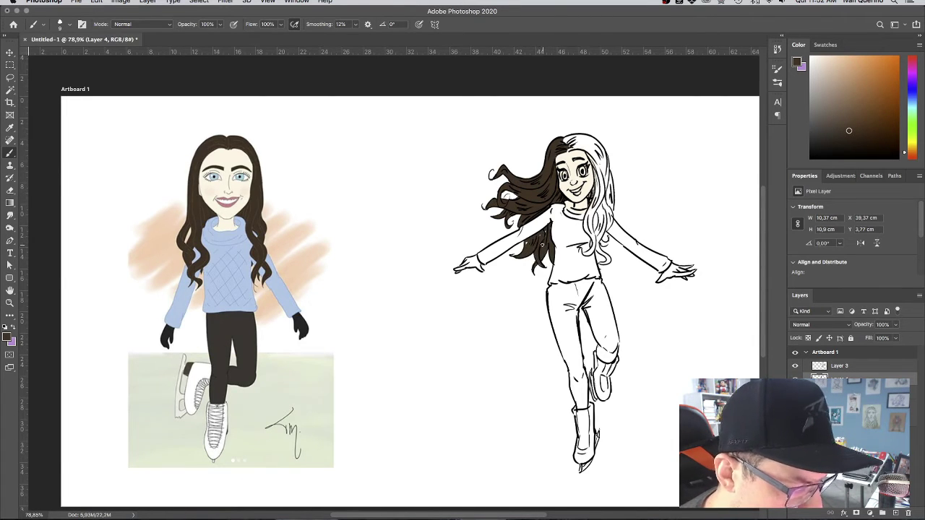
mouse_move(578, 148)
mouse_down()
mouse_move(597, 195)
mouse_move(588, 253)
mouse_move(607, 262)
mouse_move(591, 147)
mouse_move(606, 162)
mouse_up()
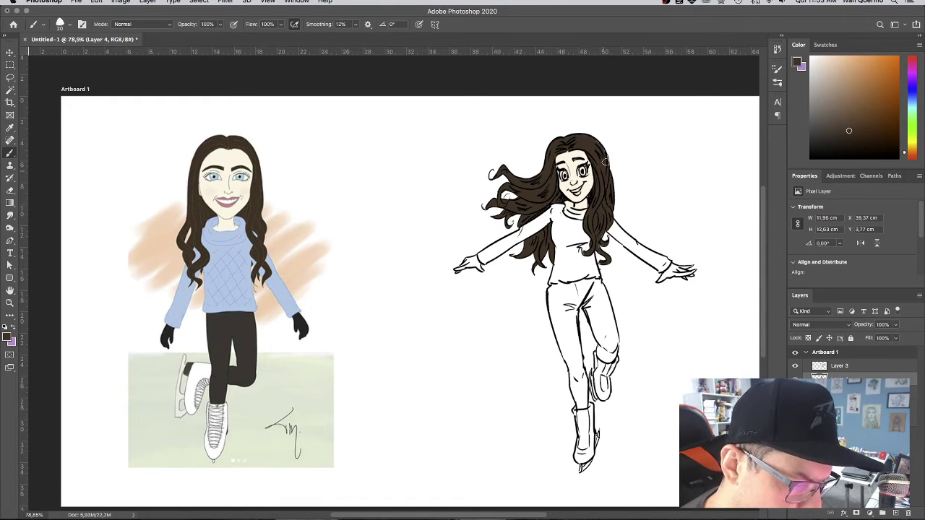
Paint the sweater and both sleeves with the light blue sampled from the reference, undoing stray strokes.
alt+click(249, 278)
drag(581, 217, 476, 218)
key(super+plus)
drag(501, 190, 404, 250)
key(super+z)
key(super+z)
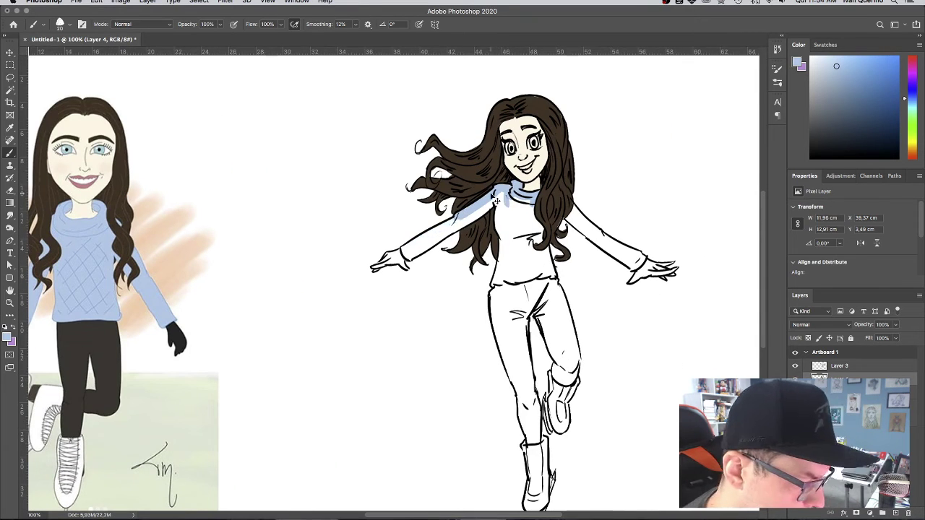
mouse_move(462, 220)
mouse_down()
mouse_move(419, 253)
mouse_move(517, 202)
mouse_move(636, 260)
mouse_move(614, 253)
mouse_up()
mouse_move(538, 237)
mouse_down()
mouse_move(524, 219)
mouse_move(499, 213)
mouse_move(496, 278)
mouse_move(544, 274)
mouse_move(521, 234)
mouse_move(536, 269)
mouse_up()
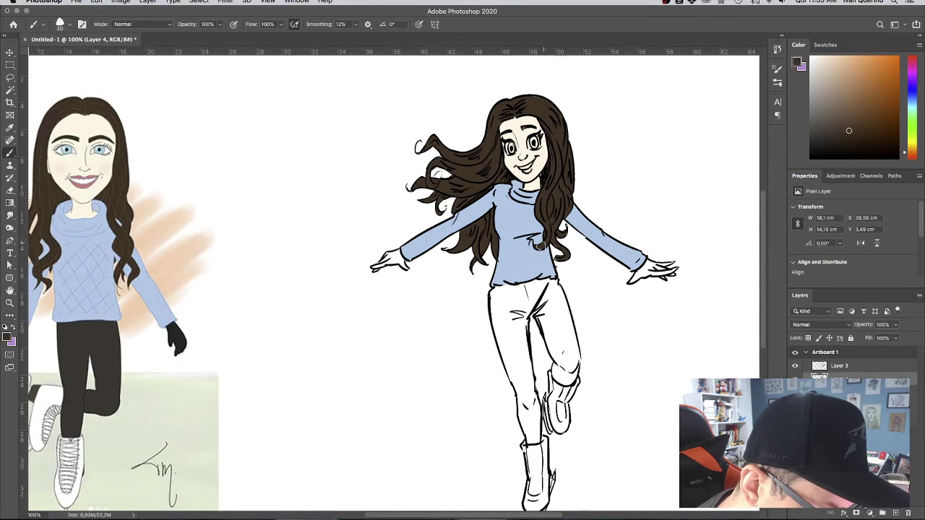
Paint the trousers and both gloves dark grey, using a lighter shade than the one sampled from the reference trousers.
alt+click(107, 355)
drag(495, 296, 512, 363)
key(super+z)
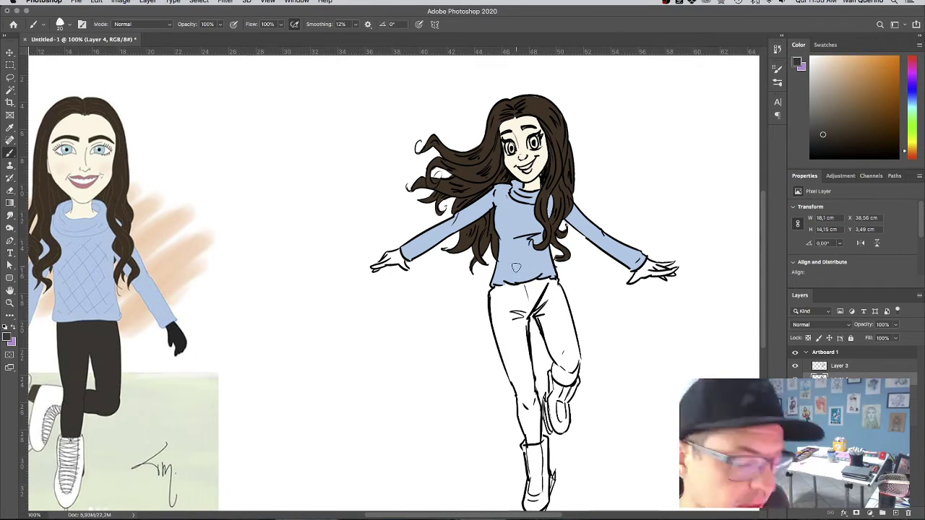
click(819, 127)
mouse_move(506, 288)
mouse_down()
mouse_move(535, 284)
mouse_move(574, 345)
mouse_move(575, 369)
mouse_up()
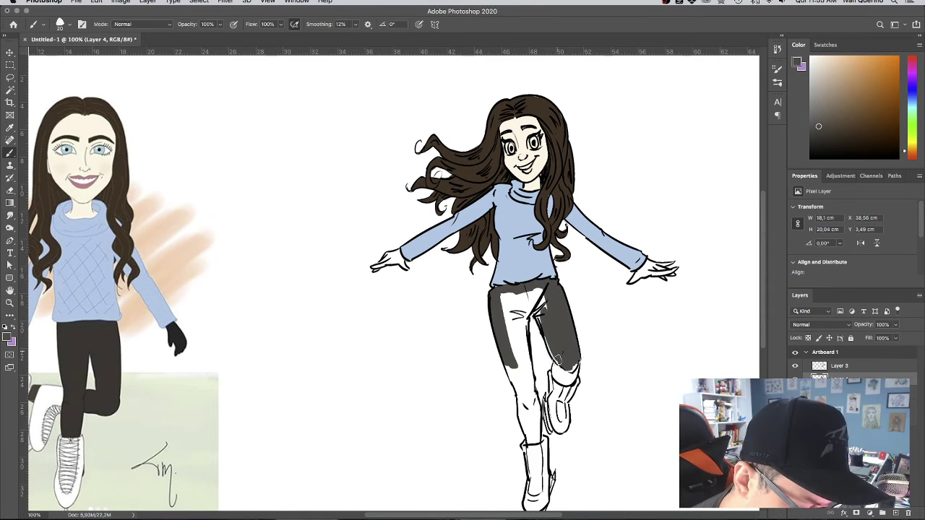
mouse_move(534, 289)
mouse_down()
mouse_move(519, 318)
mouse_move(516, 390)
mouse_move(535, 441)
mouse_move(569, 372)
mouse_move(560, 383)
mouse_up()
mouse_move(394, 254)
mouse_down()
mouse_move(380, 266)
mouse_move(406, 261)
mouse_up()
mouse_move(635, 279)
mouse_down()
mouse_move(666, 275)
mouse_move(649, 268)
mouse_up()
Scribble a brownish-grey backing behind the lower legs for contrast and paint both skates white.
scroll(649, 267, down, 3)
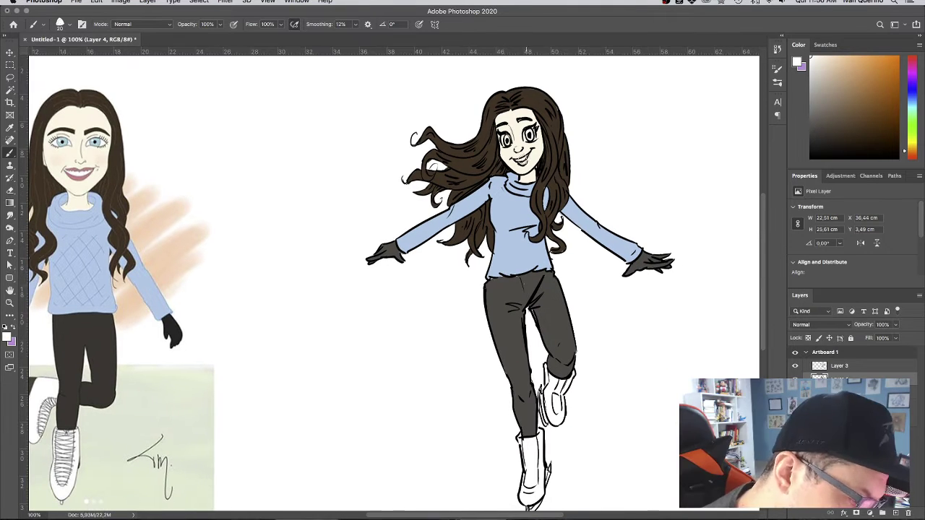
click(826, 114)
mouse_move(579, 311)
mouse_down()
mouse_move(474, 435)
mouse_move(517, 491)
mouse_up()
drag(583, 339, 535, 331)
alt+click(669, 342)
drag(538, 398, 531, 473)
mouse_move(549, 343)
mouse_down()
mouse_move(558, 367)
mouse_move(569, 341)
mouse_move(543, 387)
mouse_up()
Colour the irises light blue and the lips pink with shades sampled from the reference face.
alt+click(521, 254)
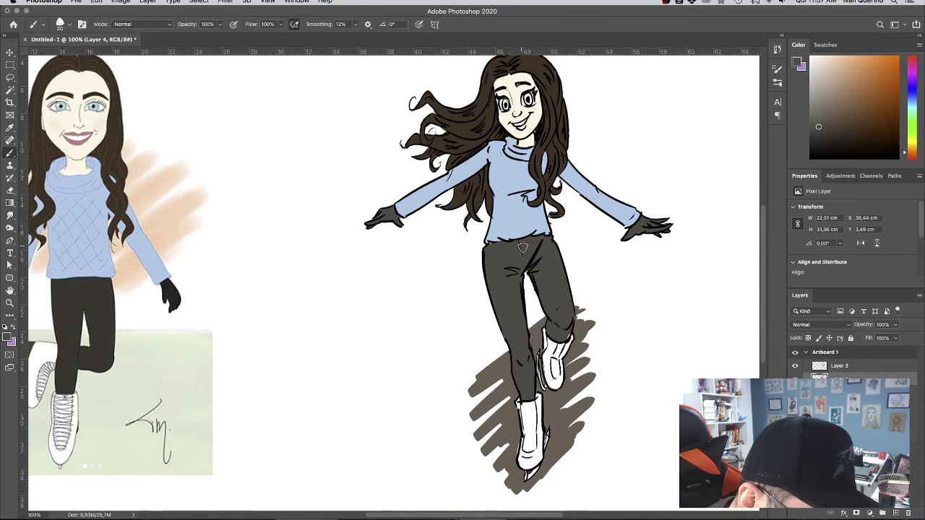
alt+click(522, 222)
alt+click(94, 107)
drag(527, 94, 529, 104)
drag(505, 101, 523, 126)
alt+click(80, 143)
Dab pink blush on both cheeks, sampling the colour from the reference face and undoing the first attempt.
alt+click(96, 119)
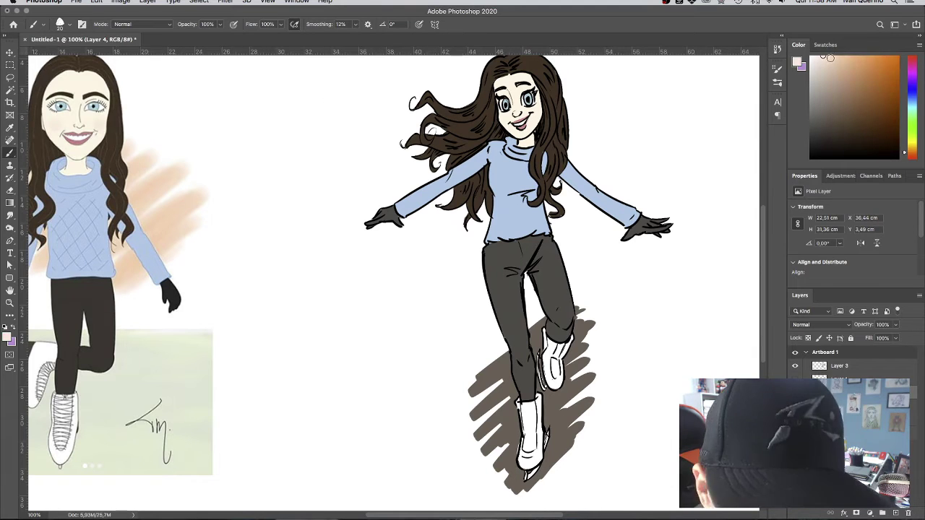
alt+click(82, 142)
key(super+z)
click(529, 111)
click(505, 115)
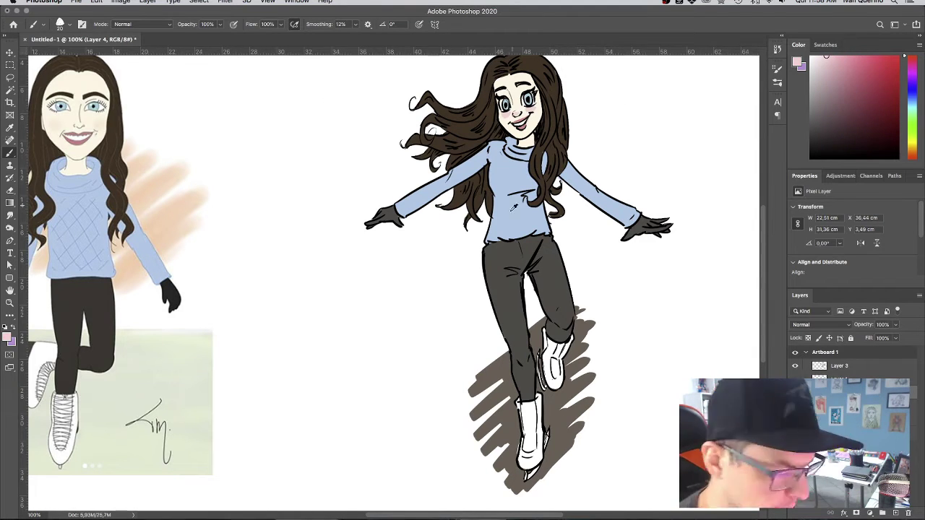
Draw a diagonal lattice pattern across the sweater with a fine brush in the darker blue of the reference knit.
alt+click(97, 208)
key(bracketleft)
drag(504, 167, 515, 190)
mouse_move(509, 199)
mouse_down()
mouse_move(520, 228)
mouse_move(534, 231)
mouse_move(514, 231)
mouse_up()
drag(536, 200, 502, 221)
drag(521, 179, 498, 195)
drag(523, 166, 494, 185)
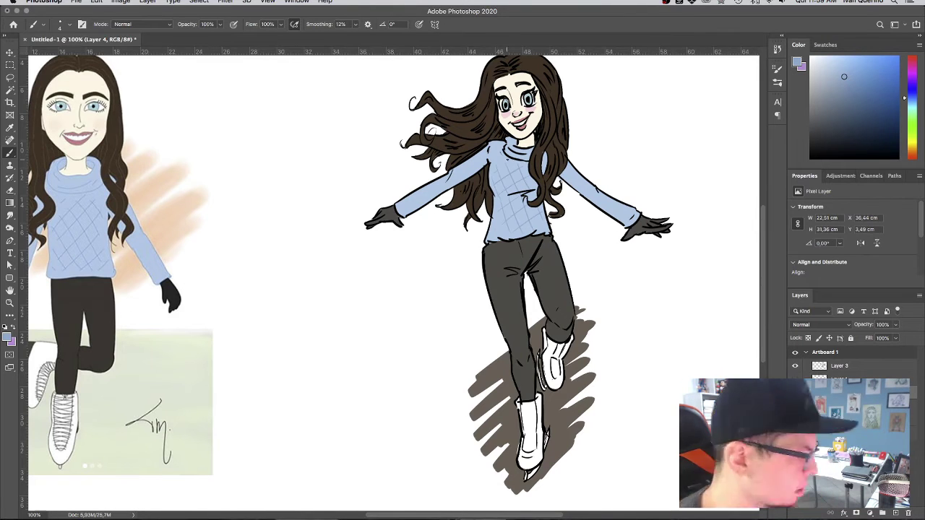
Select everything on Layer 5 and delete the brownish-grey scribble behind the skates.
key(super+minus)
drag(563, 291, 599, 285)
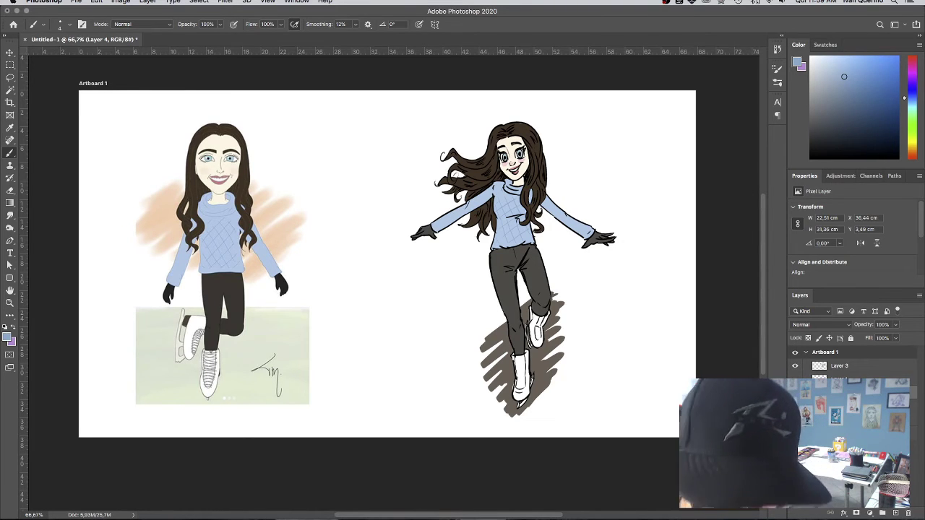
click(842, 420)
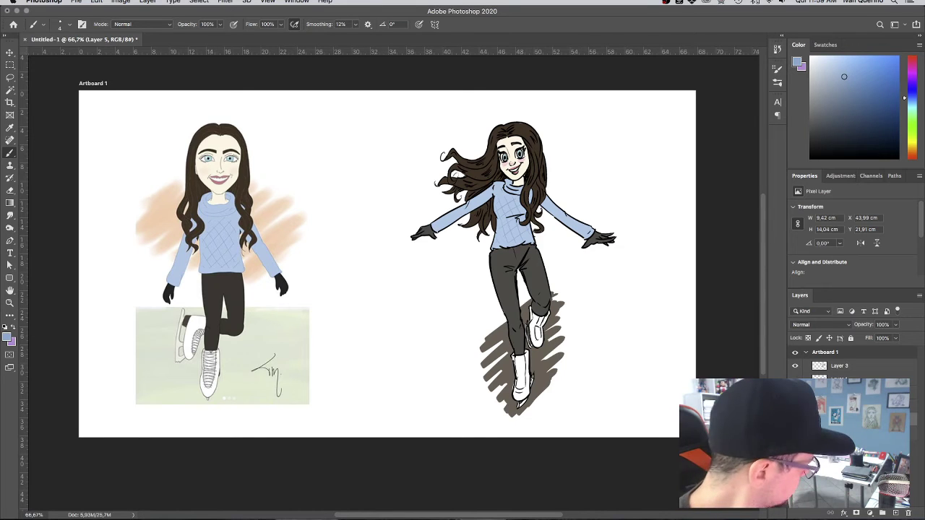
key(super+a)
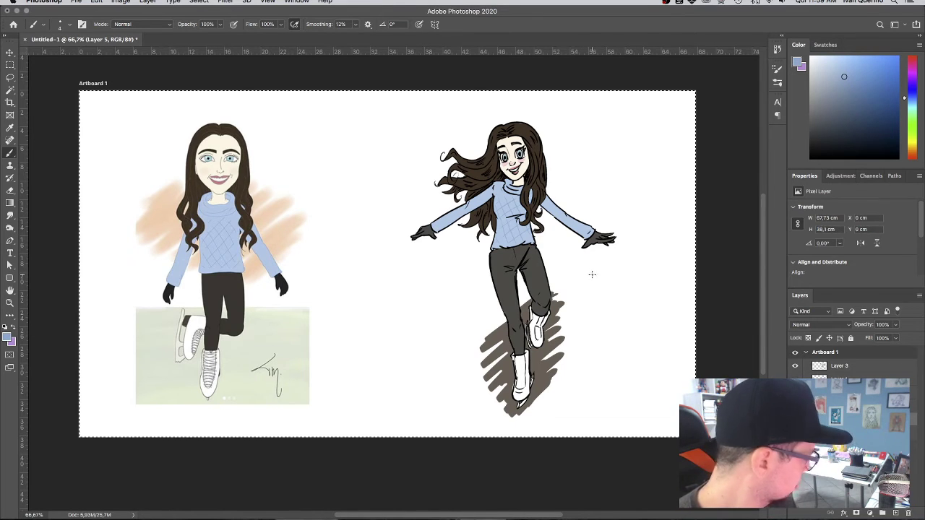
key(BackSpace)
Try a loose backdrop behind the legs in the pale green sampled from the reference, using a 40 px brush, and clear it.
alt+click(280, 331)
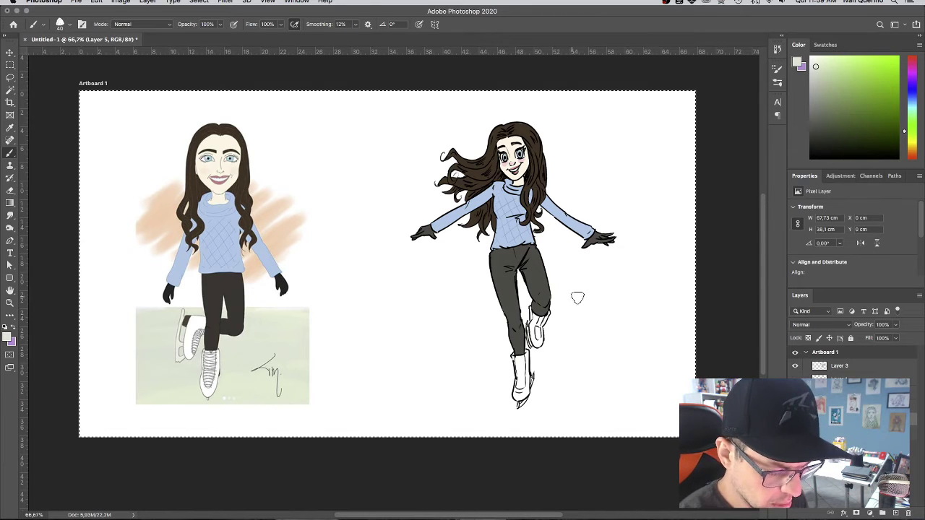
mouse_move(537, 323)
mouse_down()
mouse_move(458, 331)
mouse_move(493, 343)
mouse_move(477, 373)
mouse_move(481, 392)
mouse_move(553, 334)
mouse_up()
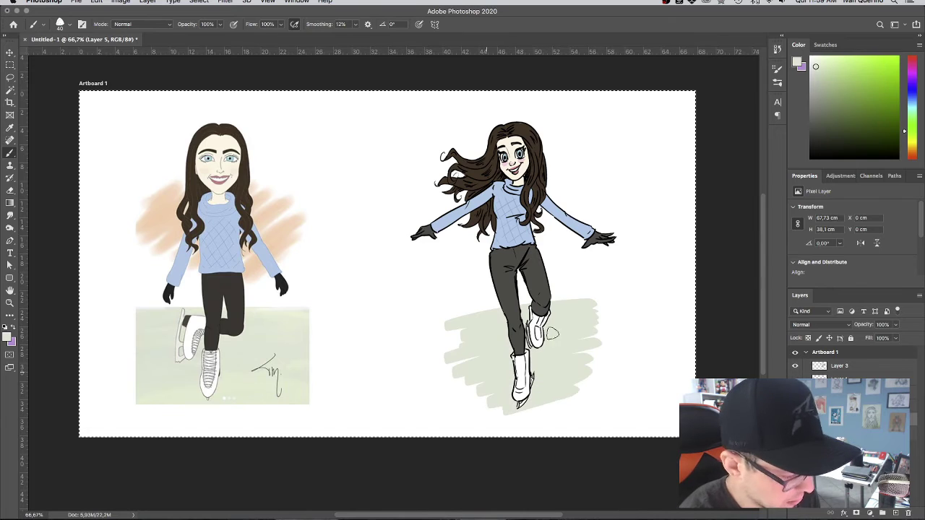
mouse_move(560, 289)
mouse_down()
mouse_move(521, 282)
mouse_move(486, 306)
mouse_move(588, 303)
mouse_move(464, 308)
mouse_move(543, 269)
mouse_up()
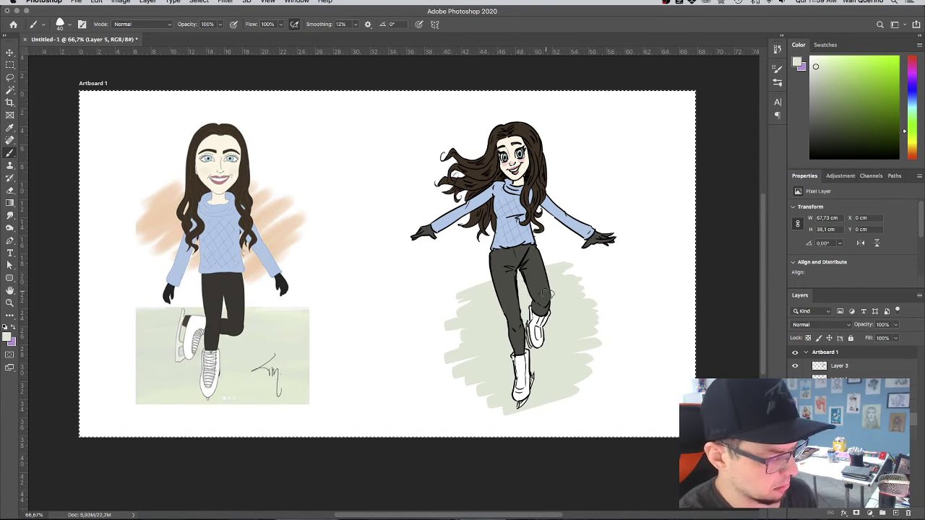
mouse_move(554, 266)
mouse_down()
mouse_move(462, 285)
mouse_move(548, 241)
mouse_move(578, 215)
mouse_move(583, 195)
mouse_move(558, 183)
mouse_move(441, 215)
mouse_move(434, 160)
mouse_move(488, 138)
mouse_move(597, 163)
mouse_move(581, 198)
mouse_move(471, 279)
mouse_move(464, 307)
mouse_move(544, 288)
mouse_move(582, 303)
mouse_up()
key(super+z)
key(super+z)
key(super+z)
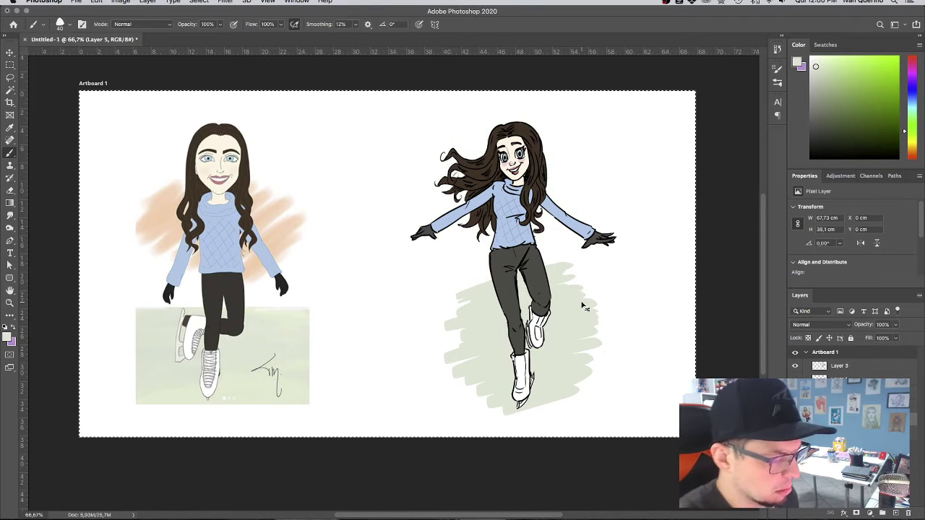
key(super+a)
Brush a loose diagonal backdrop behind the skater in the peach sampled from the reference, clearing the first full-height version and repainting it smaller.
alt+click(278, 232)
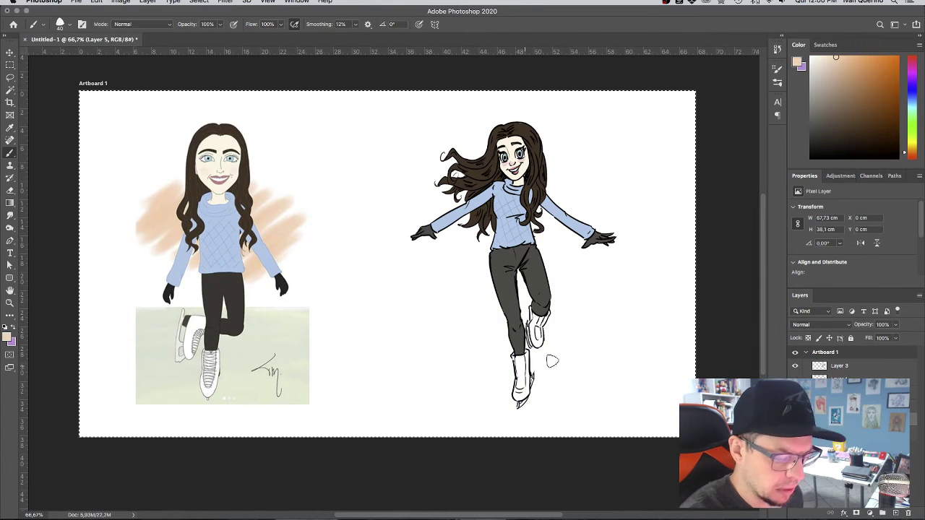
mouse_move(575, 363)
mouse_down()
mouse_move(505, 369)
mouse_move(473, 320)
mouse_move(509, 280)
mouse_move(449, 292)
mouse_move(440, 238)
mouse_move(574, 119)
mouse_move(447, 140)
mouse_move(508, 111)
mouse_up()
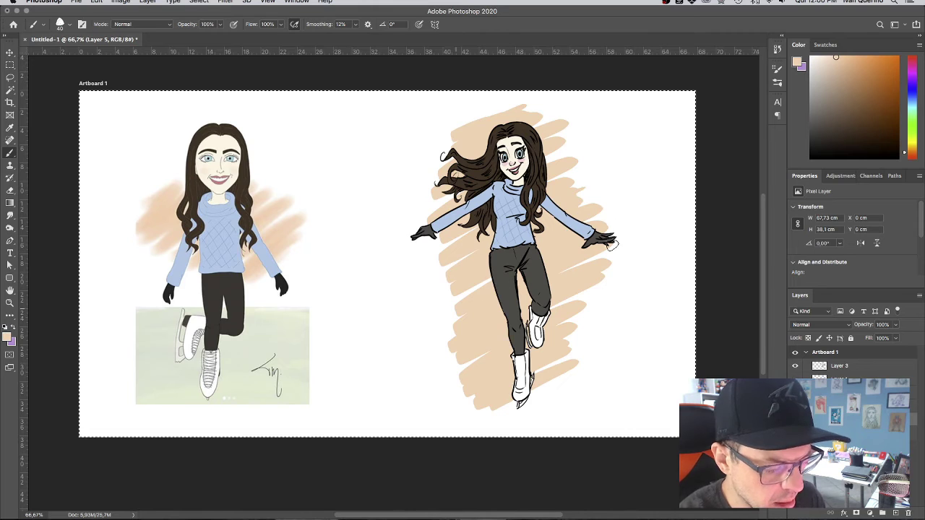
mouse_move(616, 297)
mouse_down()
mouse_move(588, 358)
mouse_move(565, 373)
mouse_move(586, 289)
mouse_move(561, 239)
mouse_move(565, 193)
mouse_move(548, 115)
mouse_move(505, 106)
mouse_move(469, 112)
mouse_up()
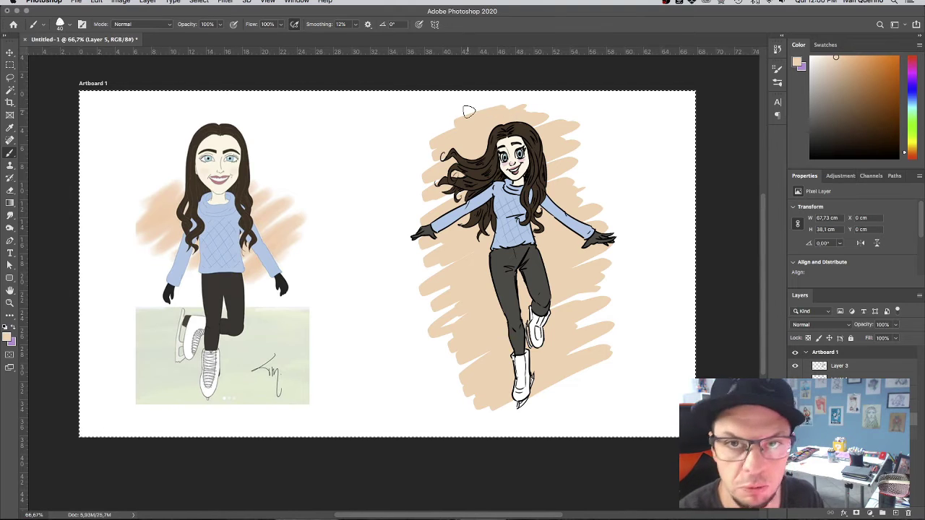
drag(514, 393, 541, 398)
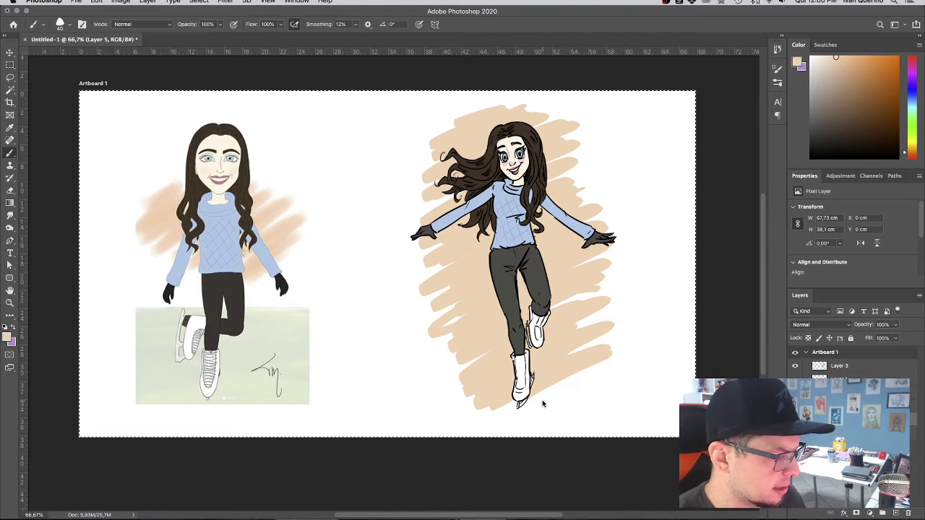
key(super+x)
mouse_move(606, 250)
mouse_down()
mouse_move(440, 326)
mouse_move(422, 299)
mouse_move(434, 271)
mouse_move(413, 257)
mouse_move(446, 201)
mouse_move(559, 142)
mouse_up()
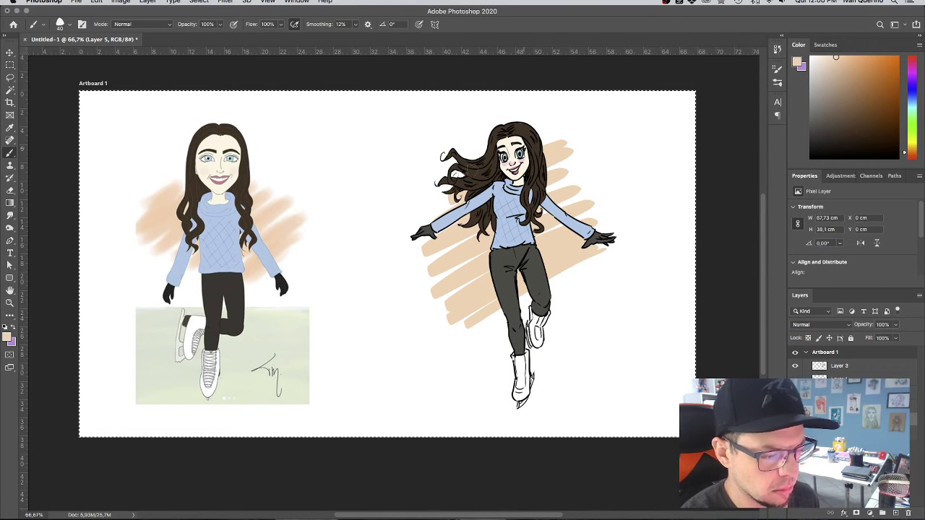
drag(464, 155, 561, 125)
mouse_move(586, 181)
mouse_down()
mouse_move(560, 240)
mouse_move(592, 292)
mouse_up()
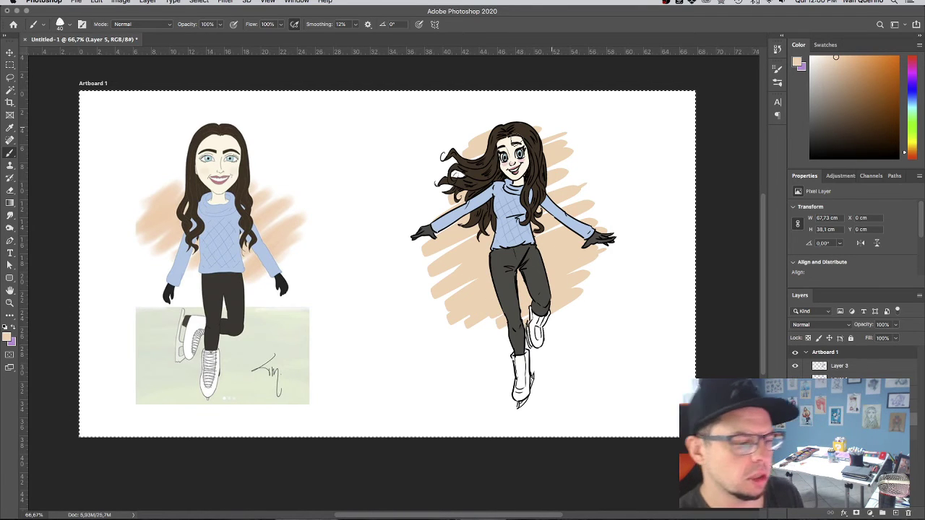
mouse_move(500, 122)
mouse_down()
mouse_move(544, 133)
mouse_move(419, 192)
mouse_up()
mouse_move(467, 174)
mouse_down()
mouse_move(564, 165)
mouse_move(561, 188)
mouse_move(575, 203)
mouse_move(611, 211)
mouse_up()
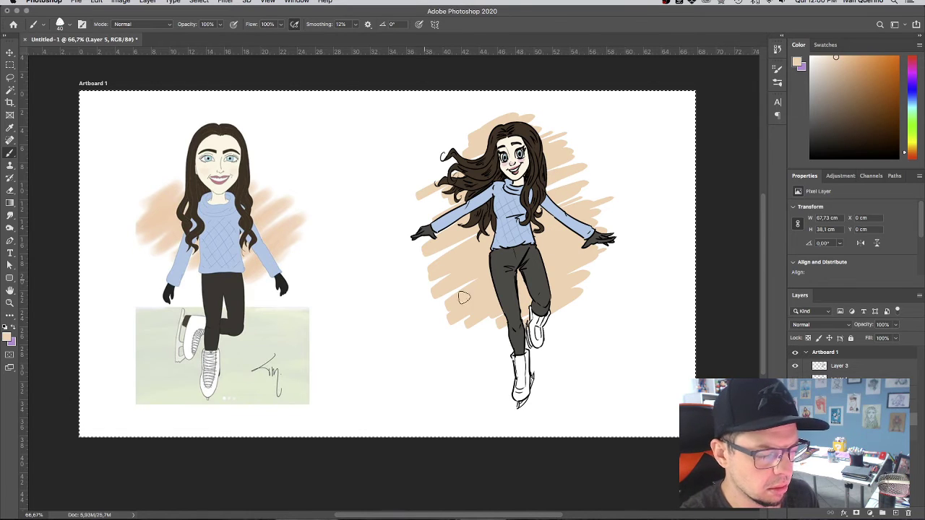
mouse_move(463, 296)
mouse_down()
mouse_move(515, 295)
mouse_move(486, 336)
mouse_move(505, 341)
mouse_move(619, 297)
mouse_up()
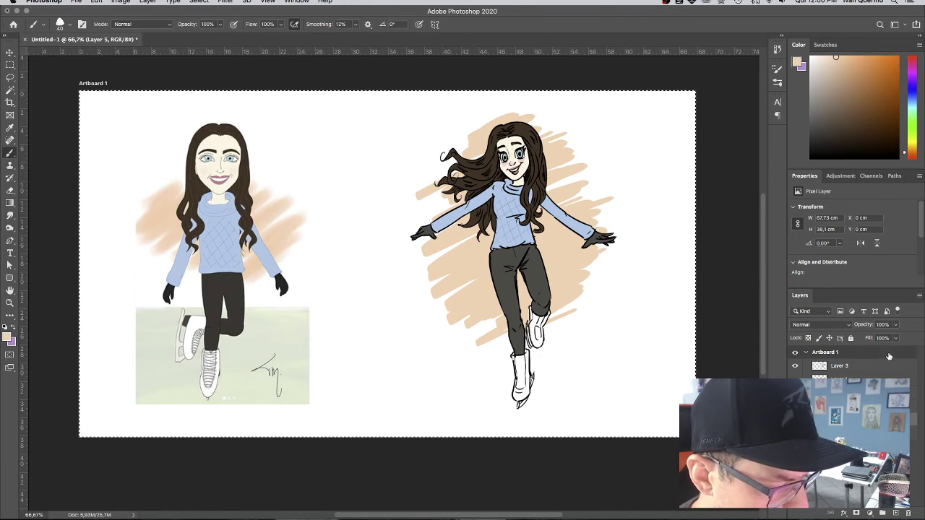
Add a new layer above Layer 4 in Multiply mode and choose a light bluish grey as the shading colour.
click(840, 393)
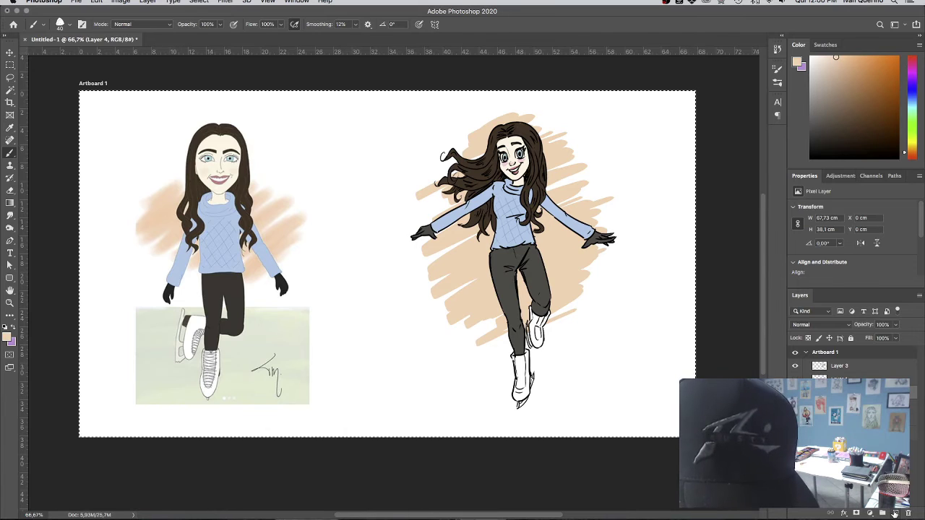
alt+click(525, 282)
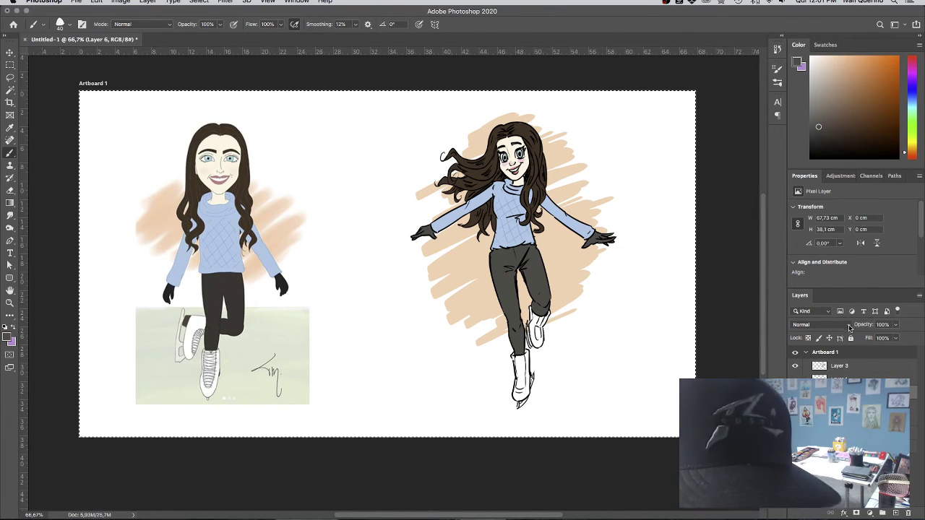
click(849, 327)
click(837, 354)
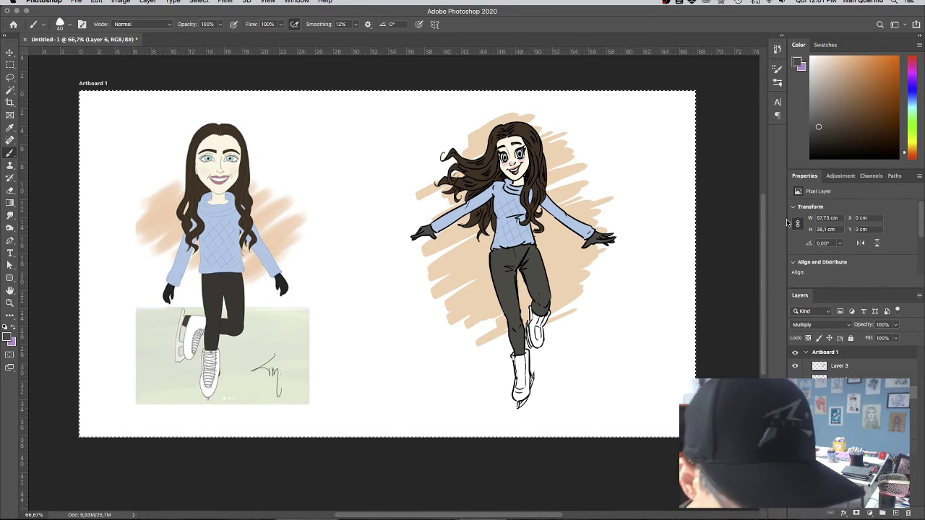
click(808, 85)
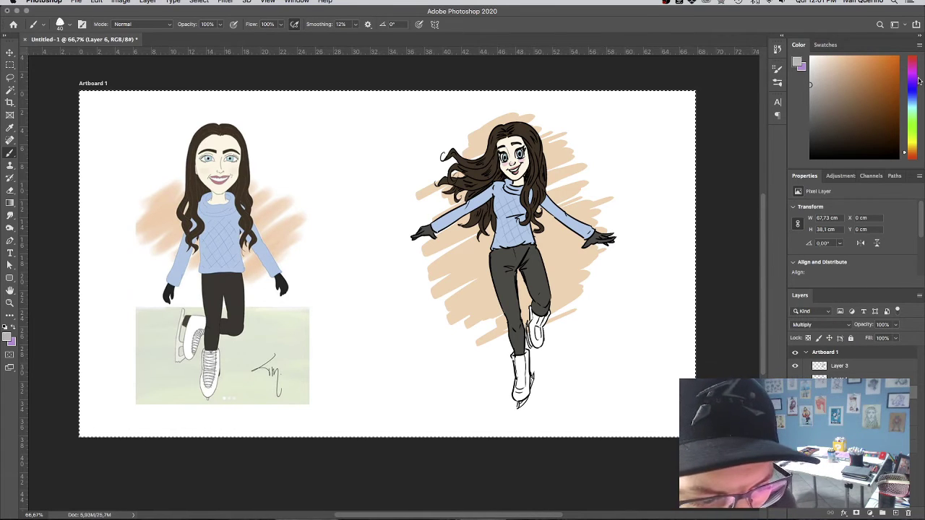
click(914, 82)
click(818, 83)
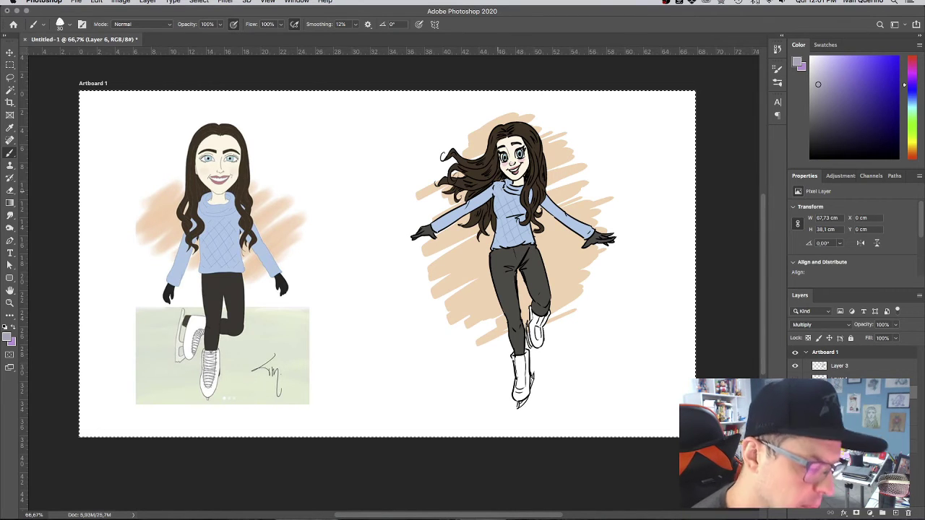
Shade the sweater, sleeves and trousers with a 30 px brush in the bluish grey, undoing strokes that miss.
drag(495, 207, 514, 226)
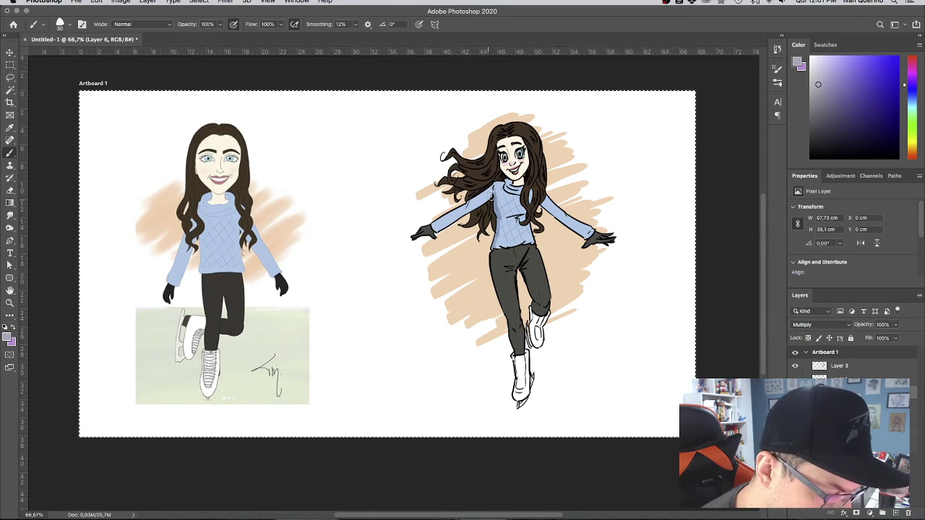
drag(493, 196, 465, 214)
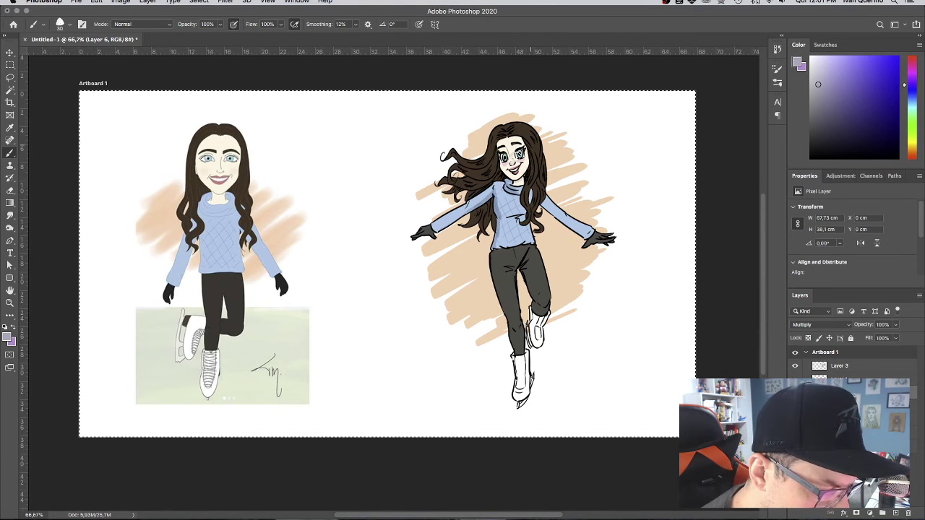
key(super+z)
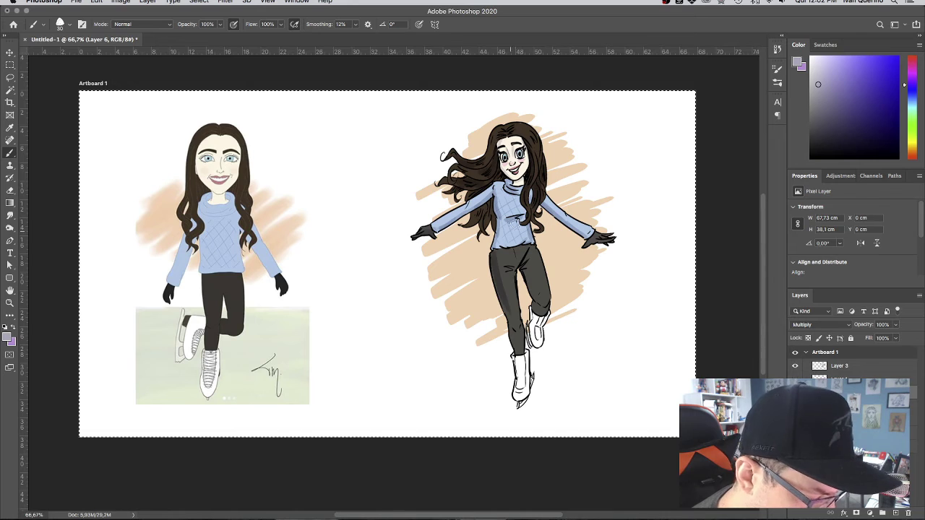
key(super+z)
drag(494, 255, 517, 349)
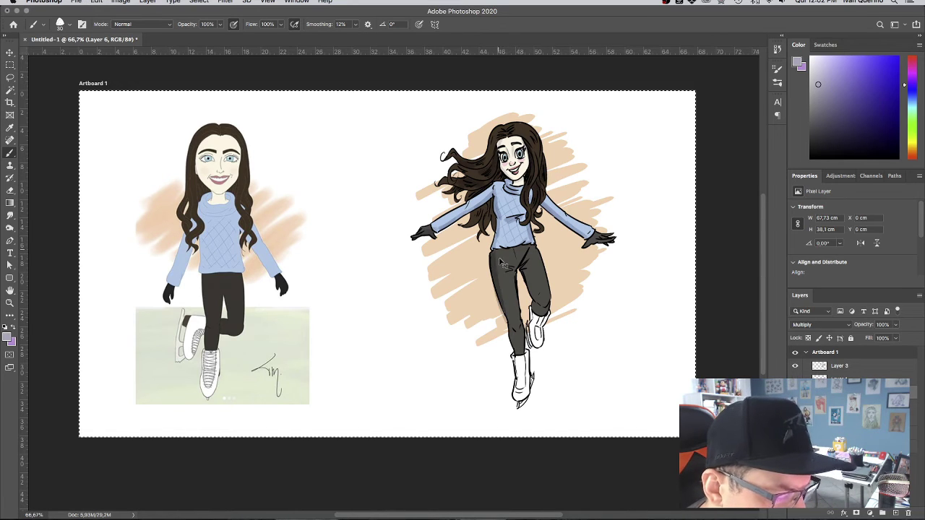
key(super+z)
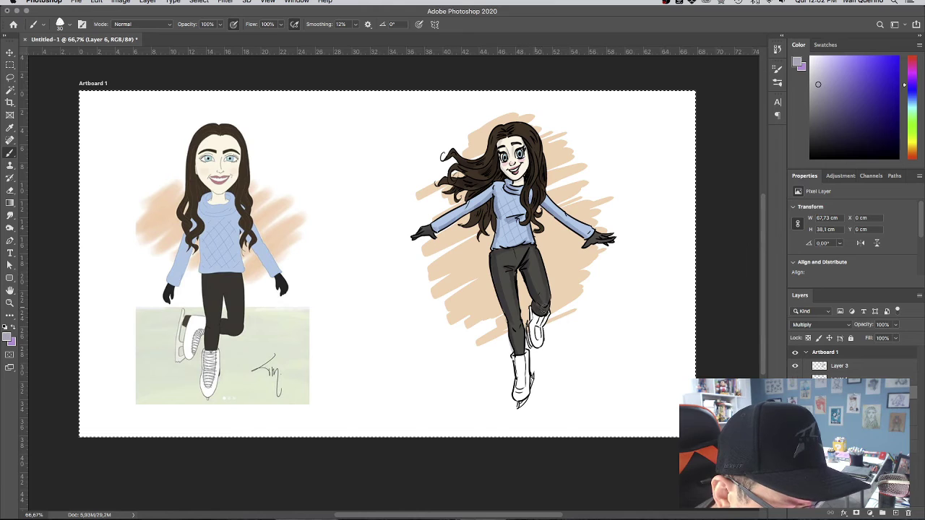
Shade the skates and draw their criss-cross laces in grey, and reduce the shading layer's opacity to 62%.
mouse_move(533, 314)
mouse_down()
mouse_move(538, 347)
mouse_move(516, 373)
mouse_move(516, 394)
mouse_up()
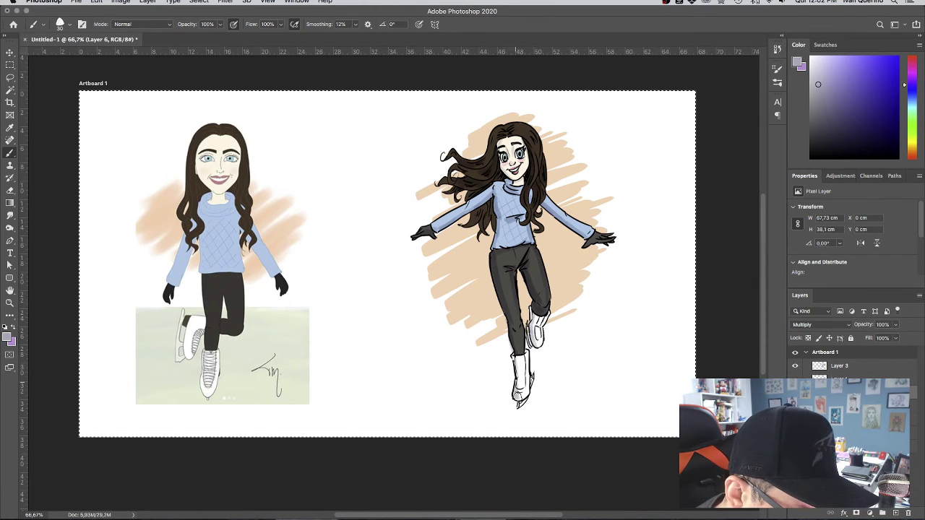
drag(527, 360, 520, 401)
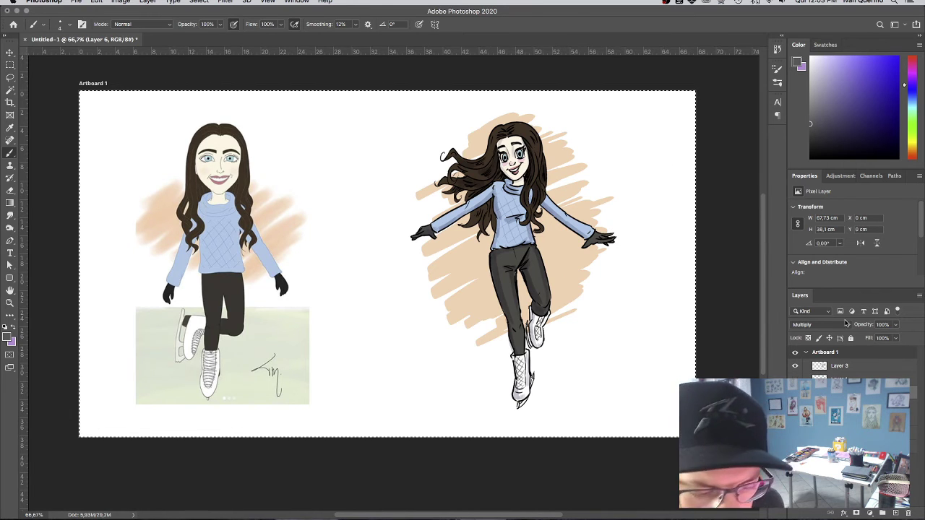
click(895, 326)
drag(898, 337, 878, 337)
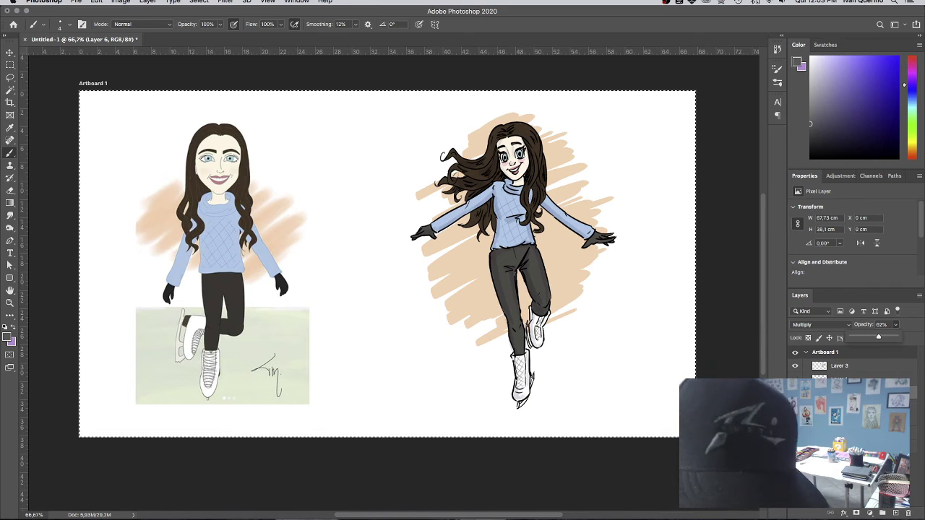
Paint white highlights along the hair with a 20 px brush on a new layer moved just below Layer 3.
click(896, 513)
drag(811, 60, 804, 52)
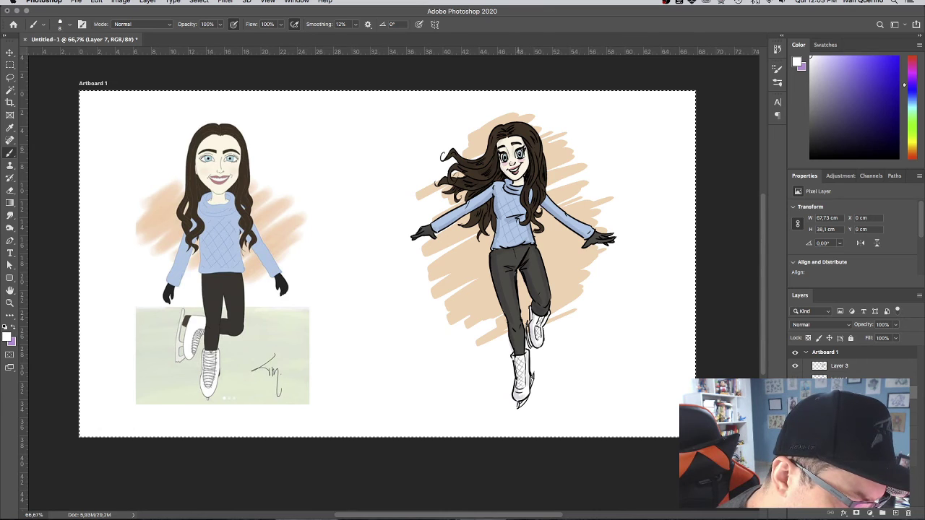
key(super+bracketright)
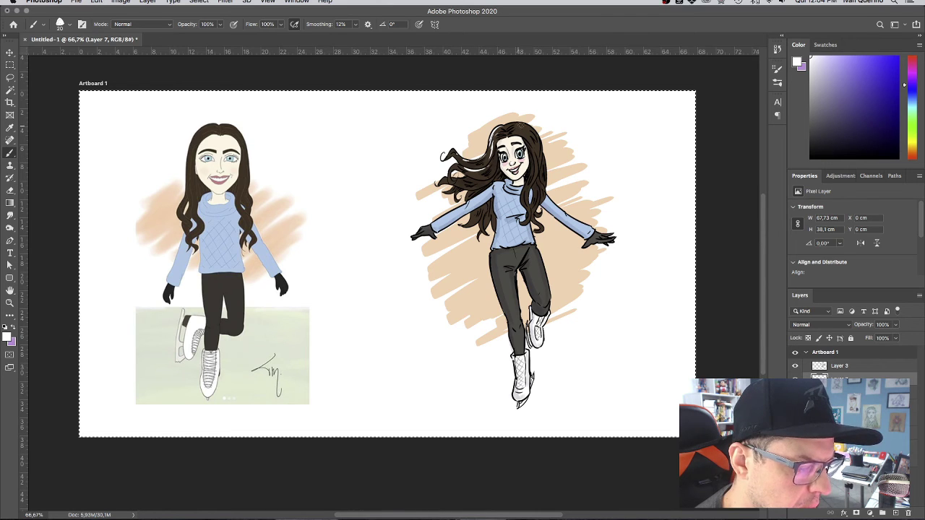
drag(521, 127, 530, 135)
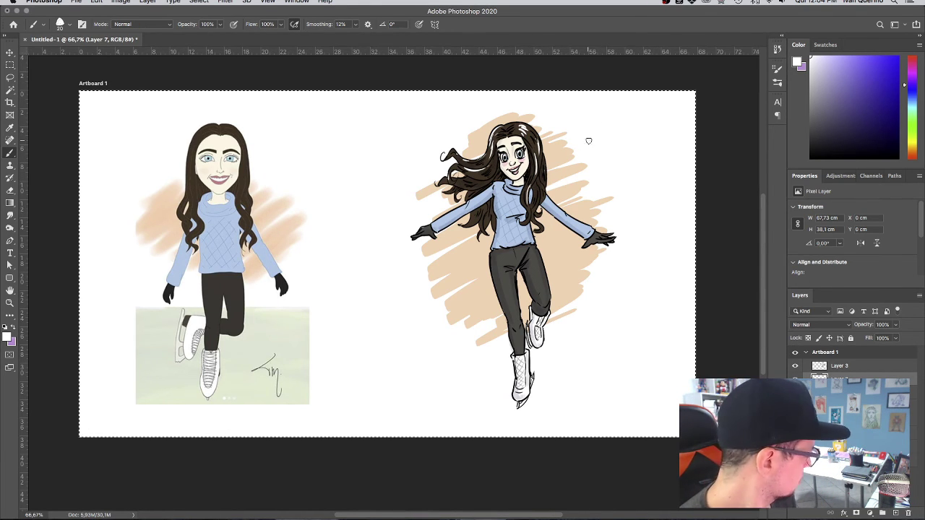
Soften the white hair highlights using a 45 px eraser with pressure-controlled opacity, and clear the artboard selection.
key(e)
key(bracketright)
key(bracketright)
key(bracketright)
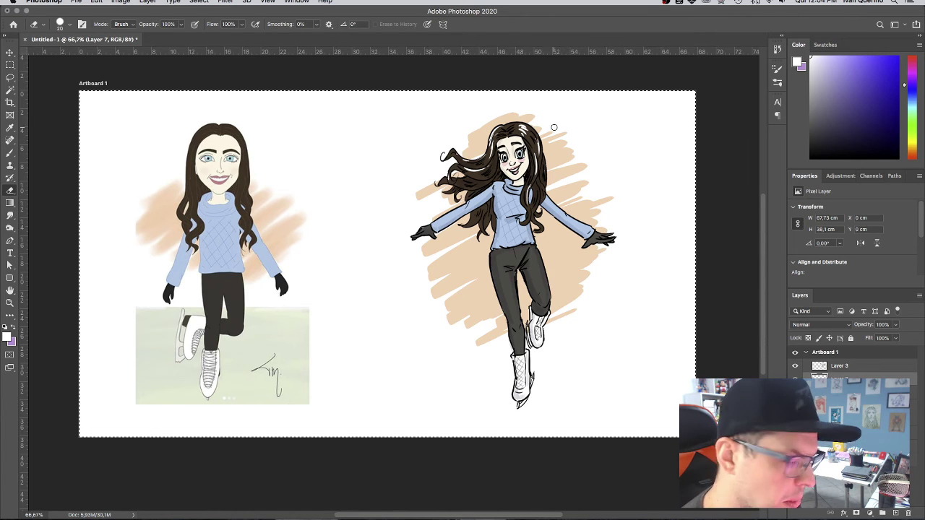
click(197, 24)
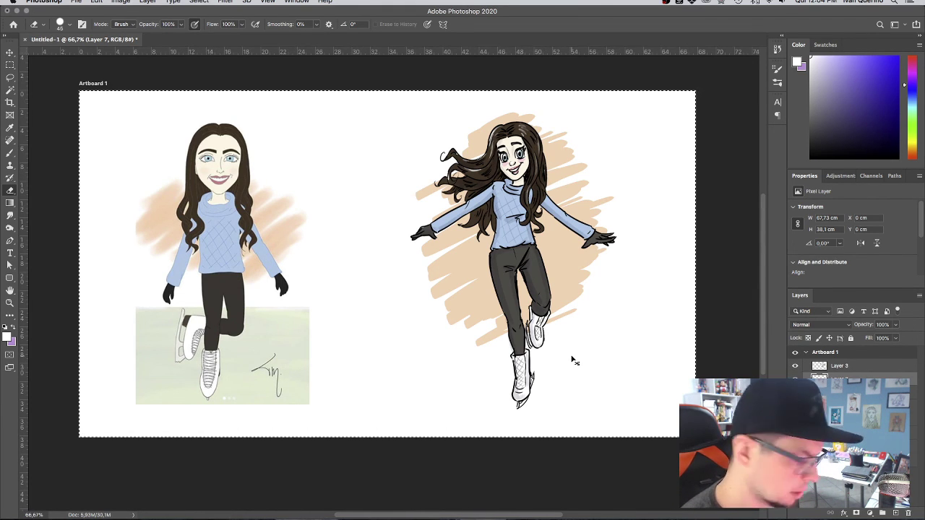
key(super+d)
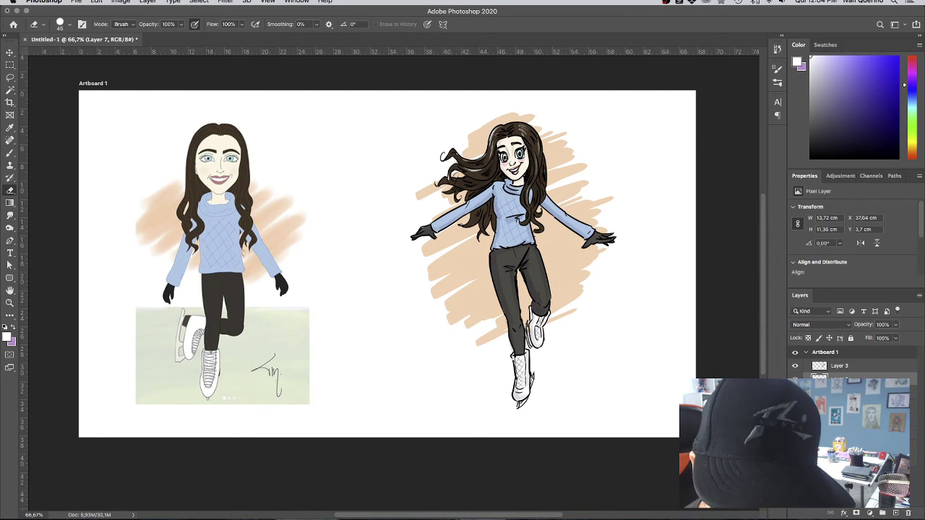
On a new layer above the reference image, brush loose horizontal ground strokes around the standing skate in dark grey sampled from the trousers.
click(840, 420)
key(alt+bracketleft)
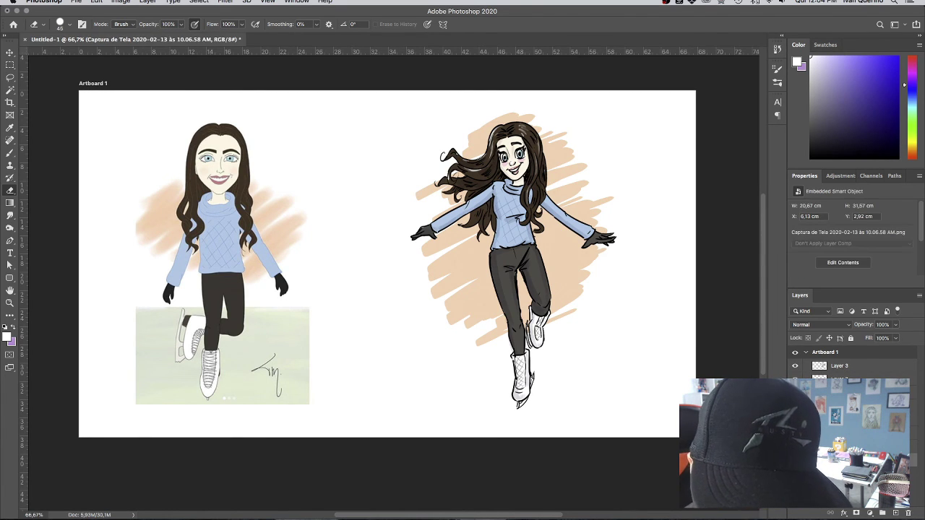
key(alt+bracketleft)
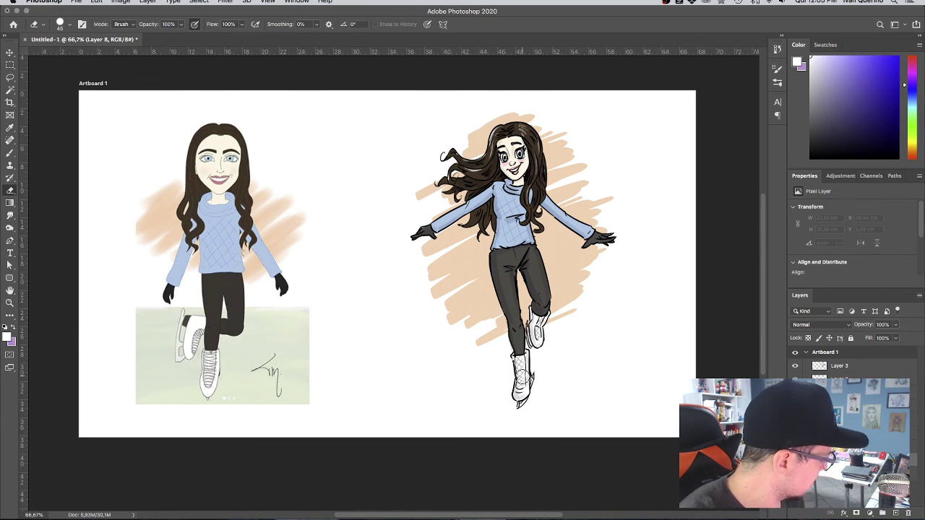
key(b)
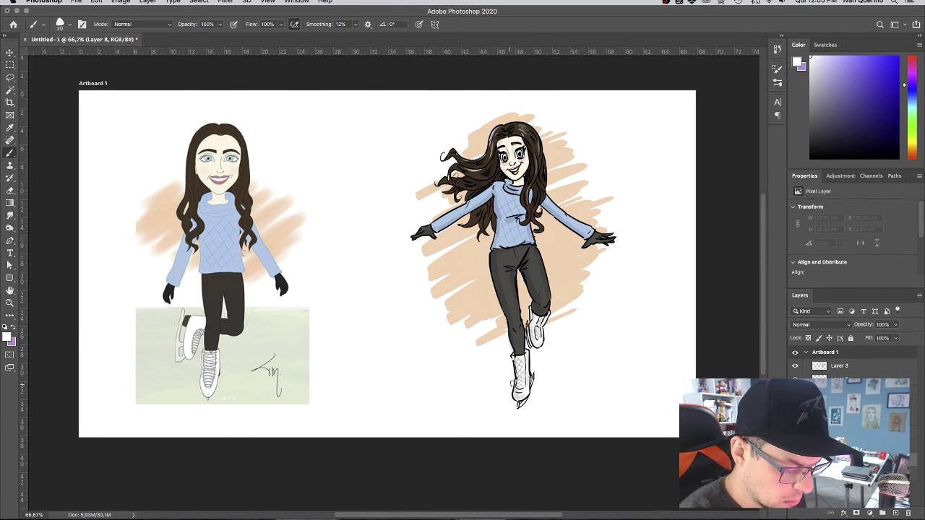
alt+click(513, 284)
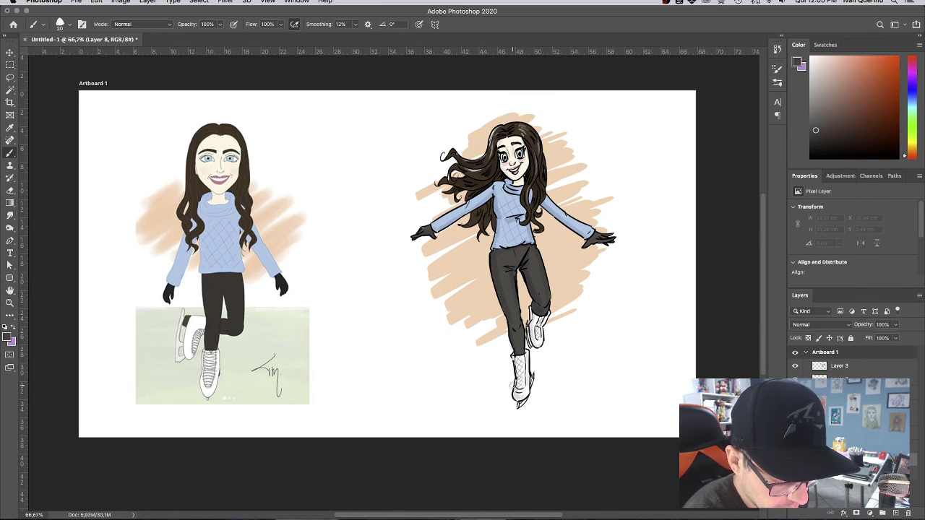
mouse_move(515, 388)
mouse_down()
mouse_move(451, 390)
mouse_move(589, 388)
mouse_up()
drag(500, 397, 508, 396)
drag(506, 404, 516, 409)
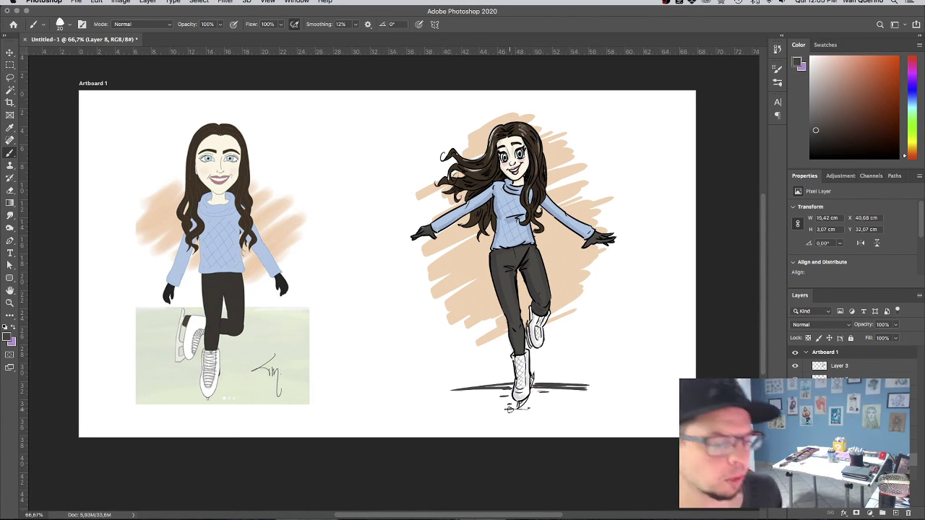